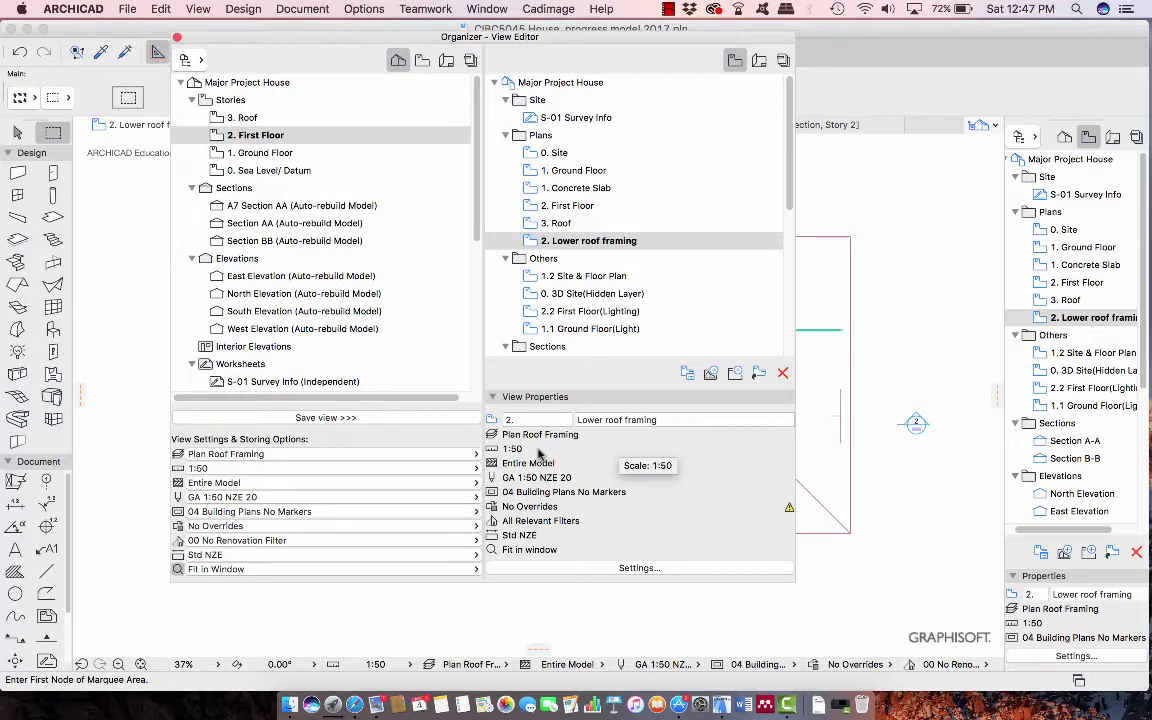
Close the Organizer and show the 1. Ground Floor plan as a trace reference beneath the lower roof framing plan.
click(177, 38)
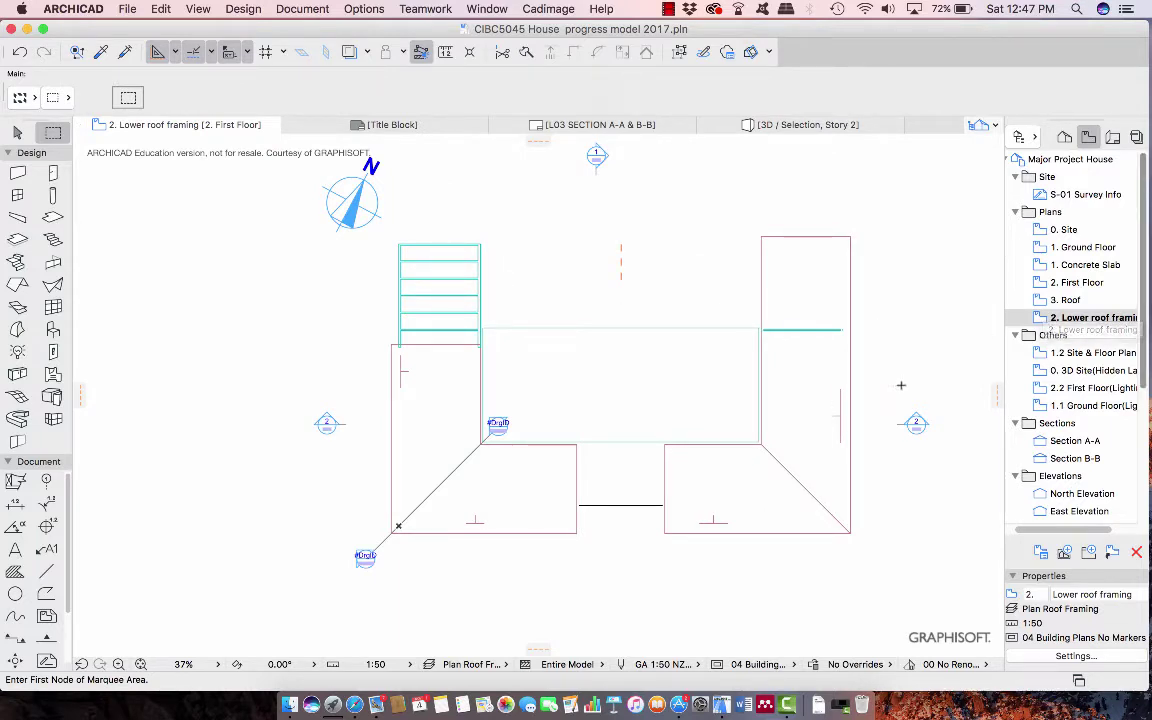
middle_drag(901, 385, 846, 382)
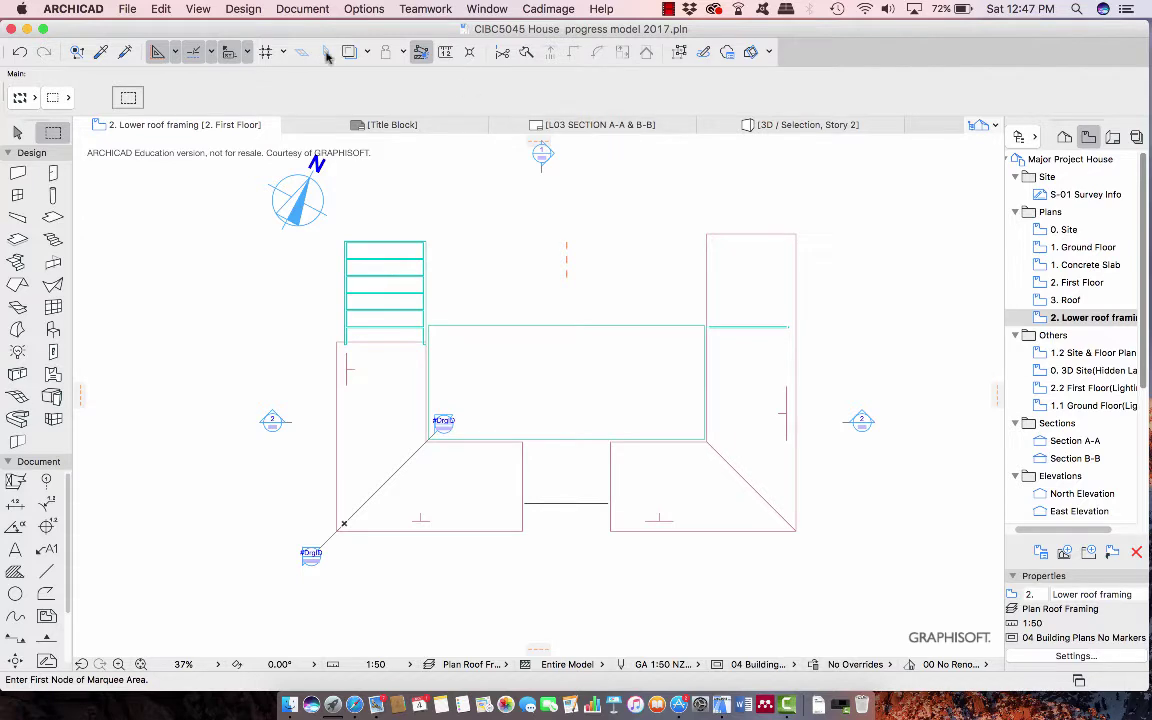
right_click(1063, 251)
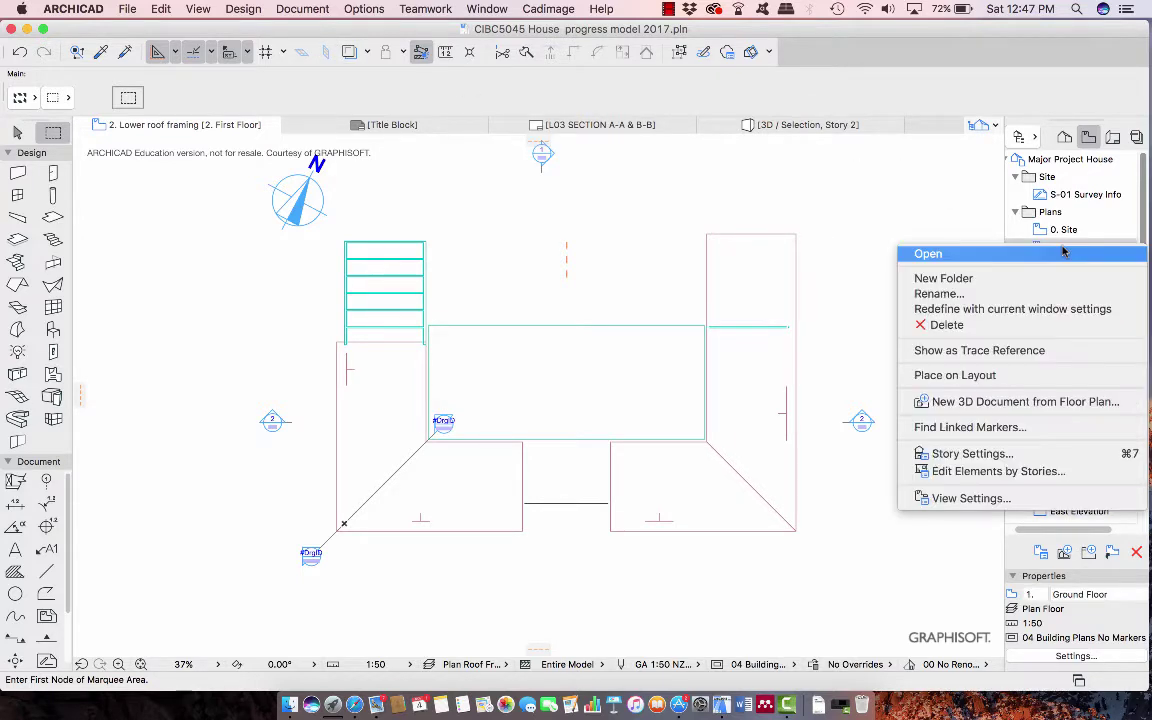
click(1028, 347)
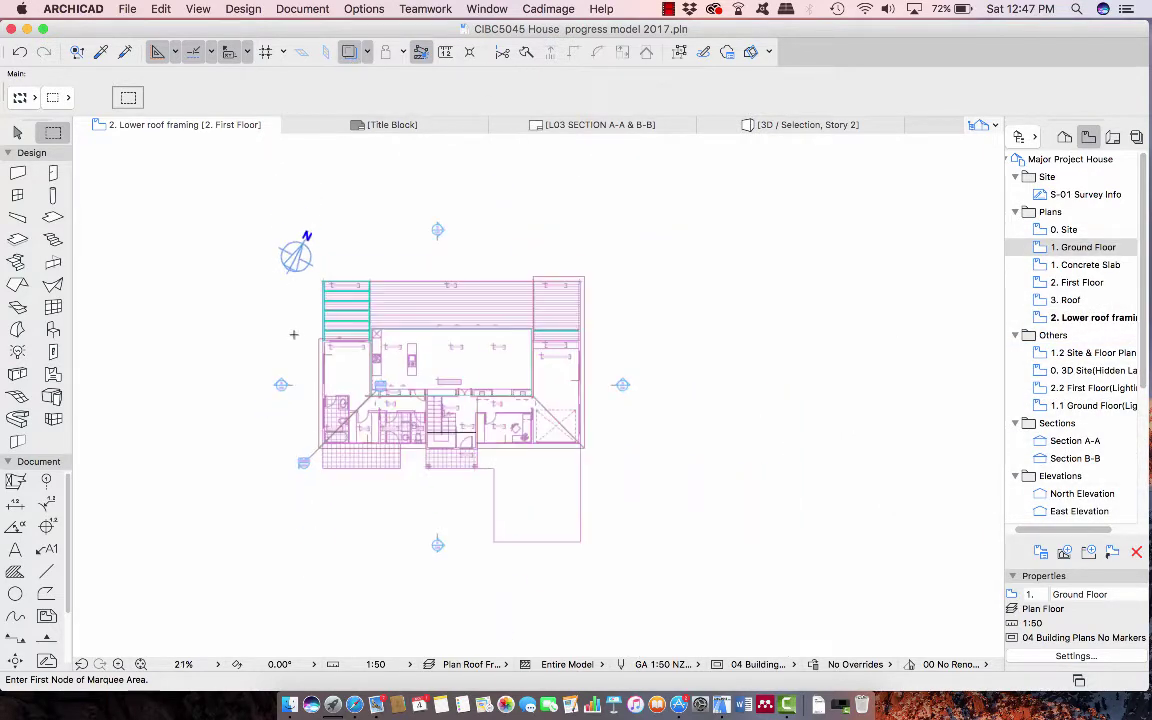
scroll(293, 334, up, 3)
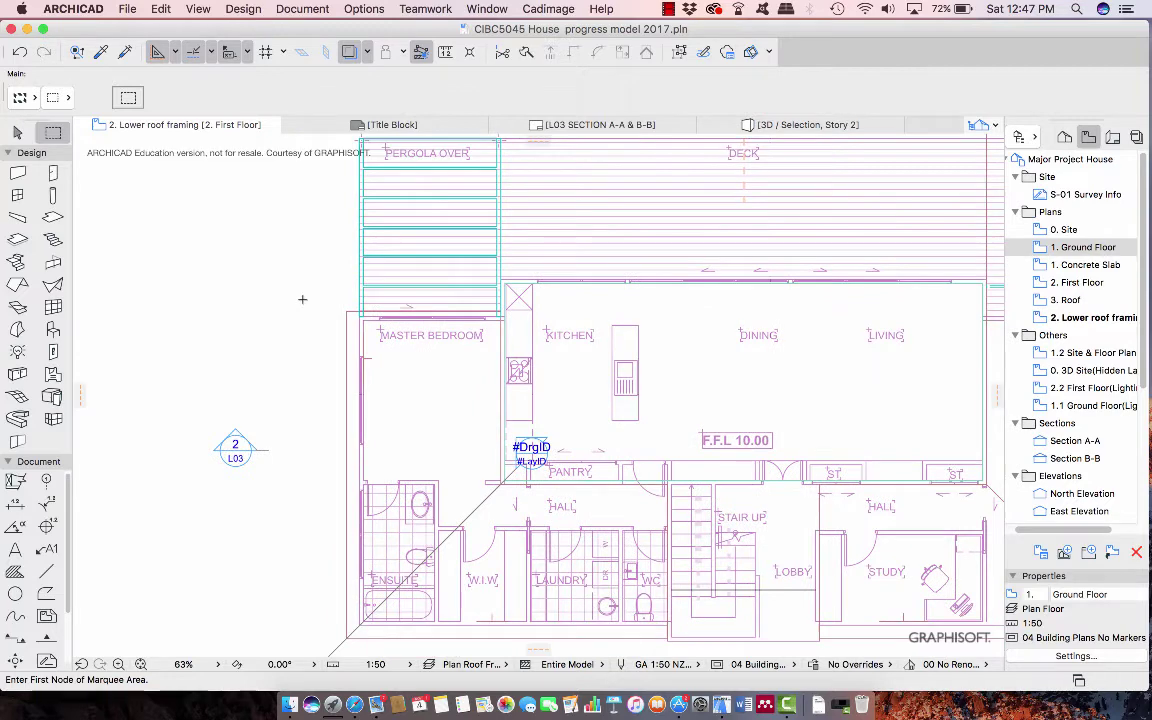
scroll(303, 303, up, 3)
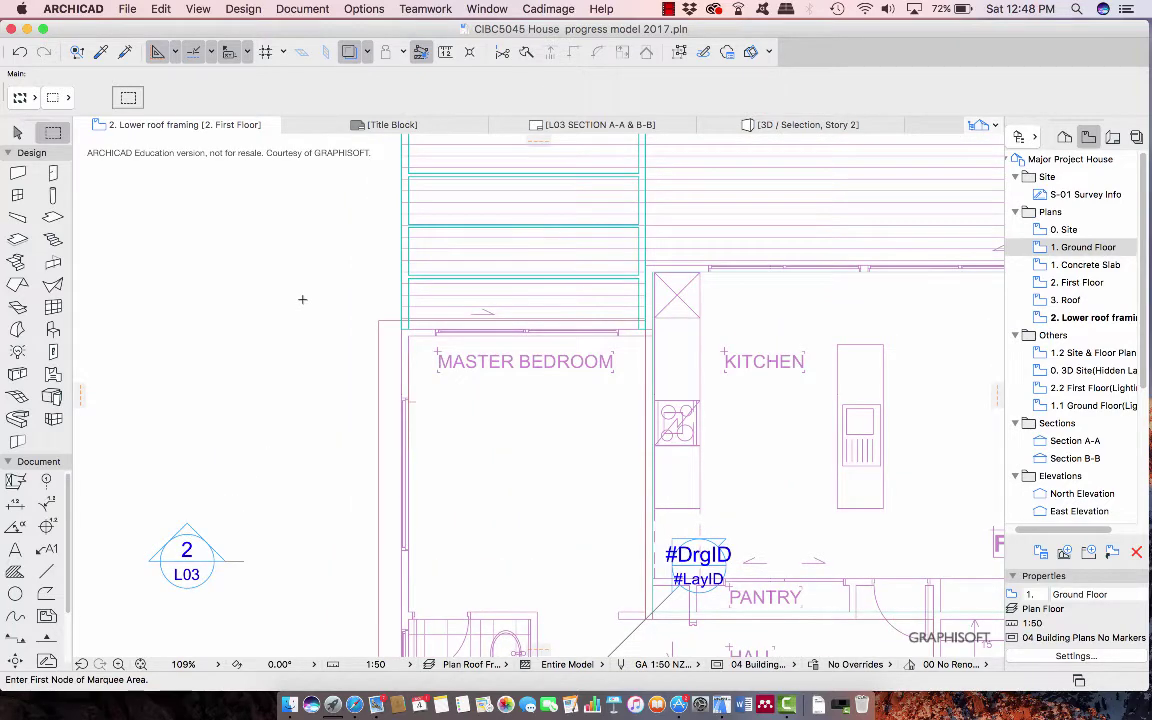
middle_drag(302, 299, 275, 291)
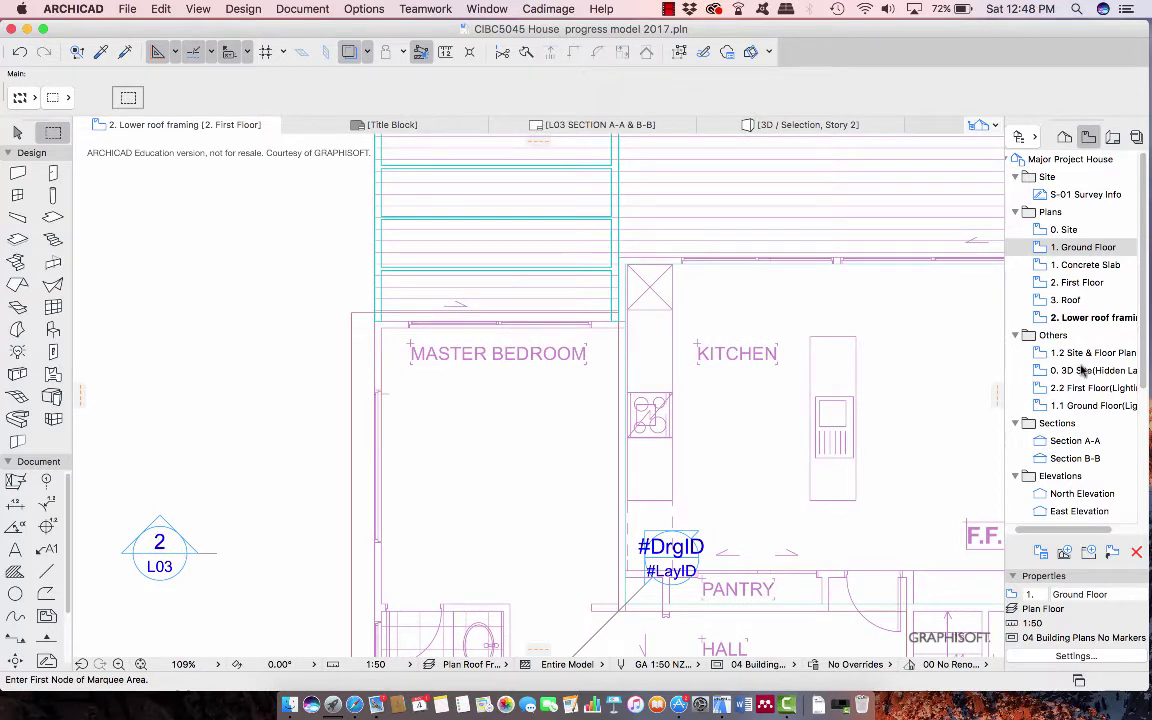
Open Section B-B and examine the timber roof's settings and its position relative to the First Floor level and the wall plate.
click(1076, 458)
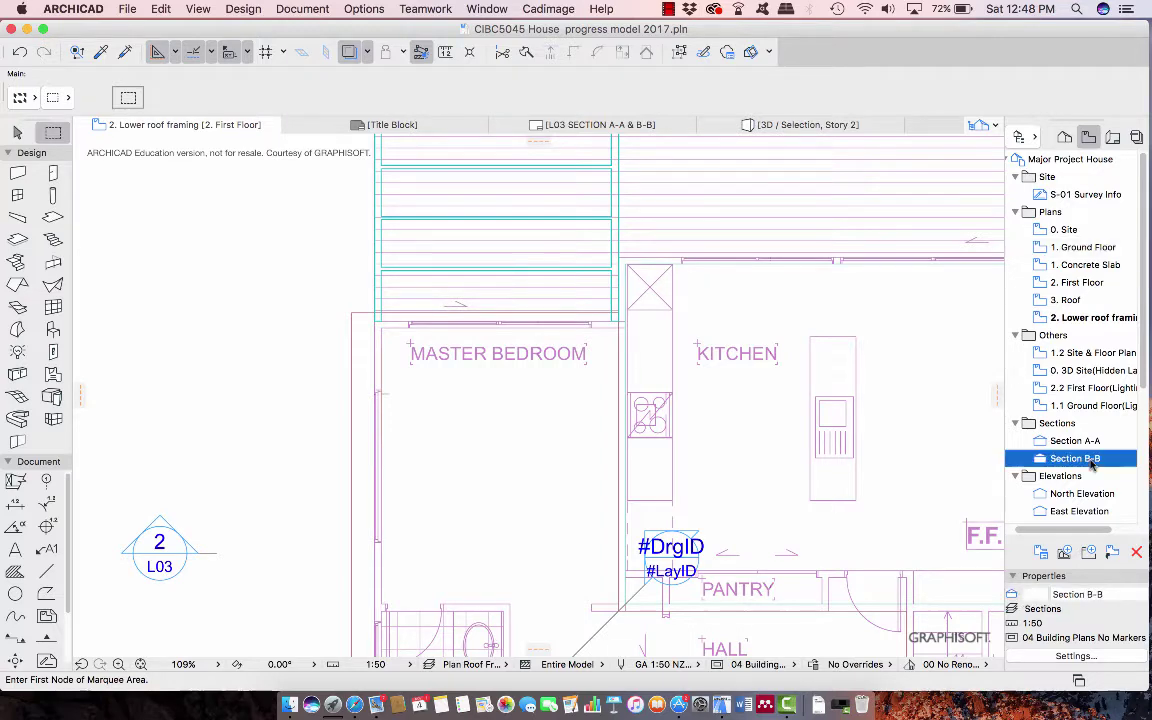
double_click(1076, 458)
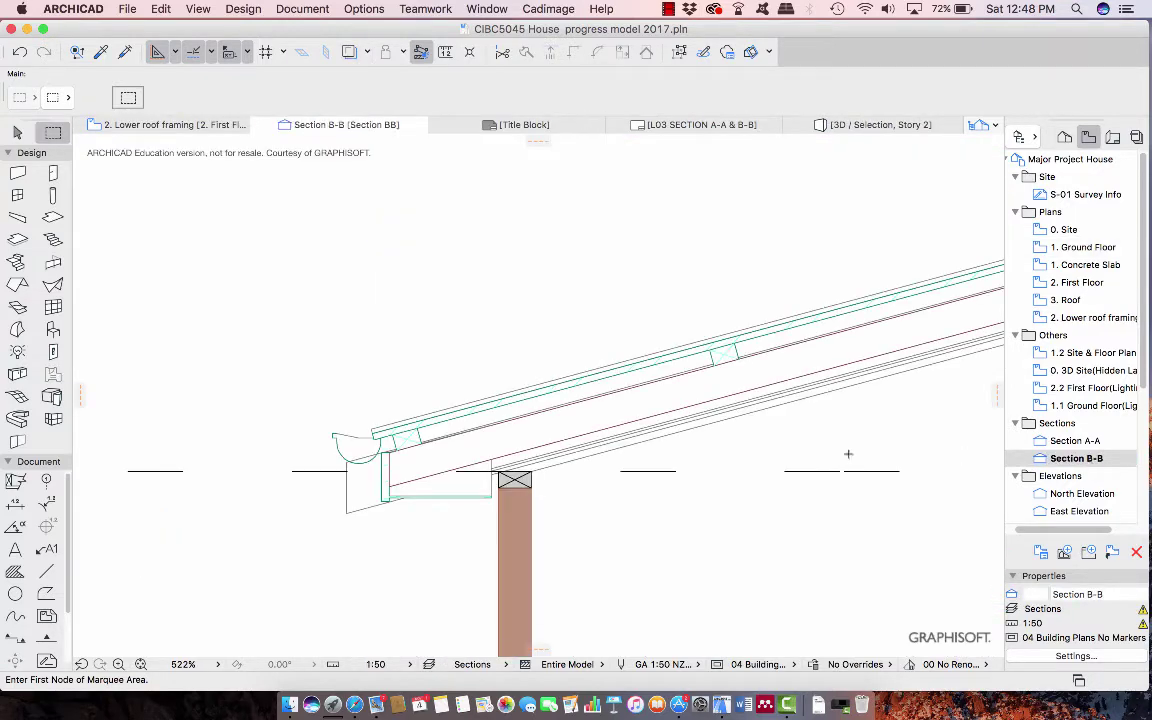
click(694, 406)
key(super+t)
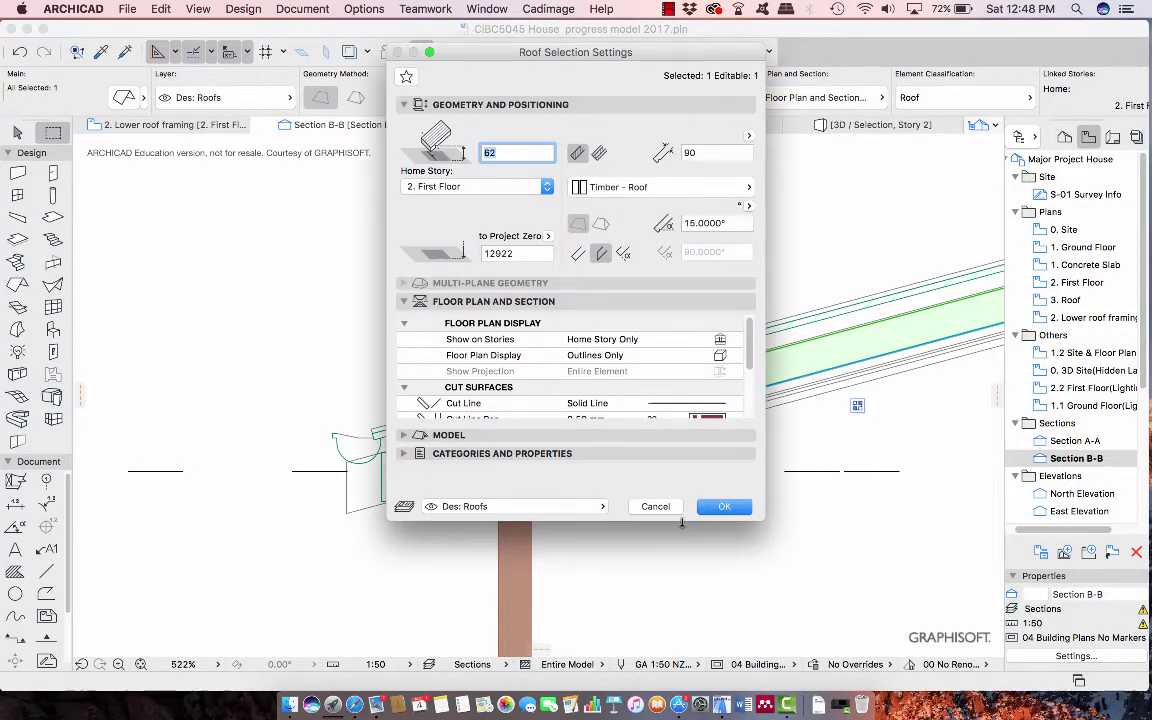
click(720, 506)
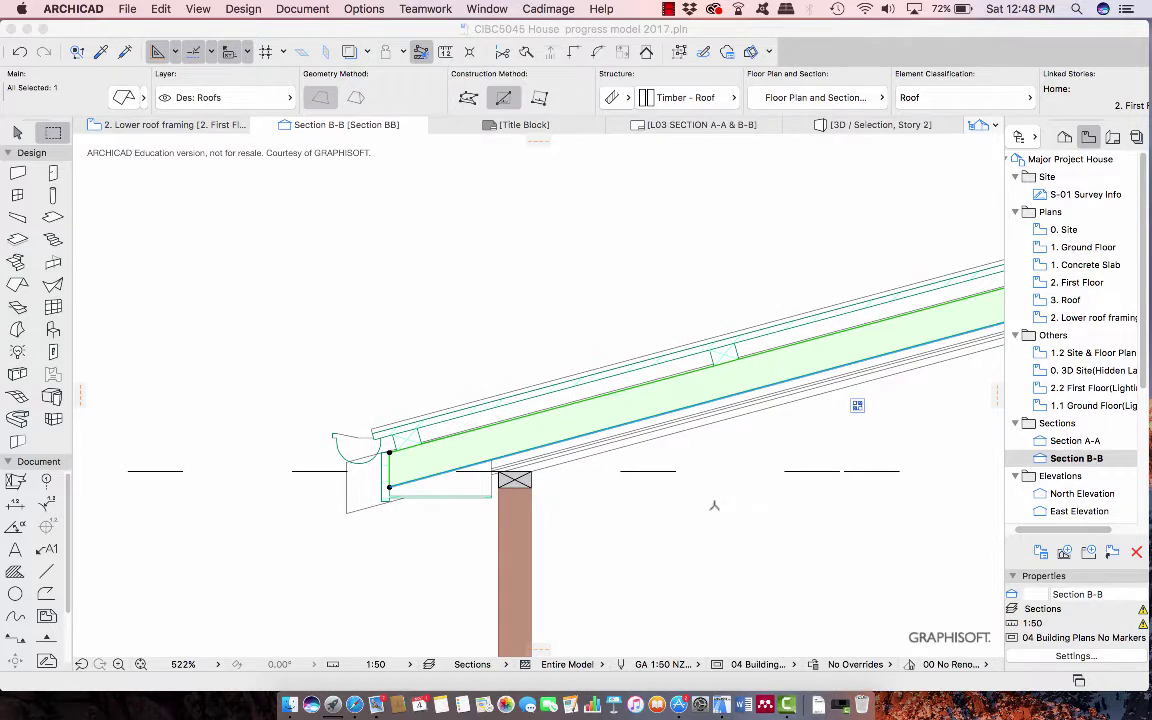
middle_drag(705, 500, 612, 497)
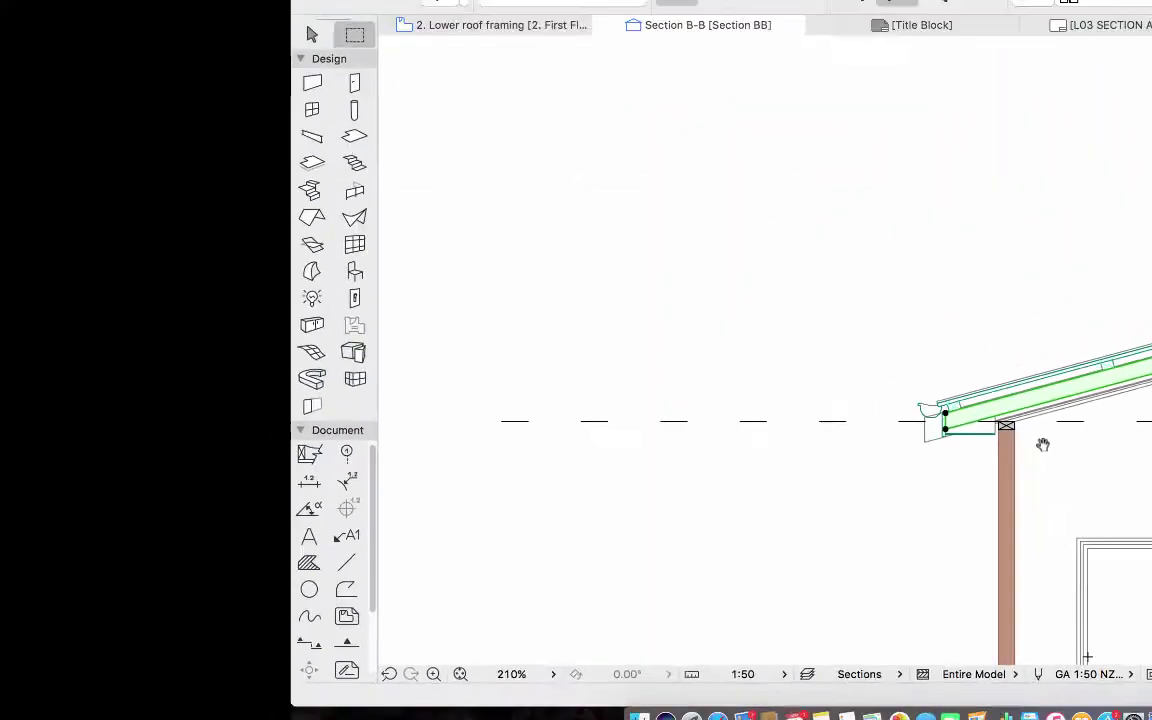
middle_drag(746, 476, 820, 468)
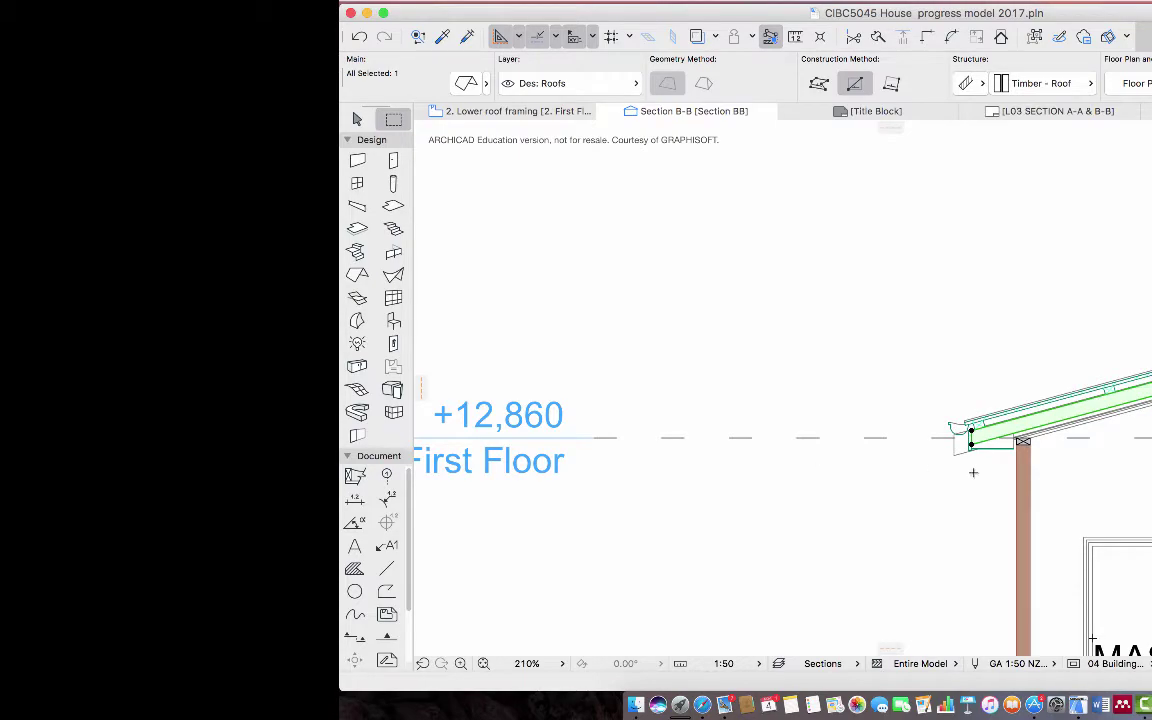
middle_drag(1068, 467, 876, 460)
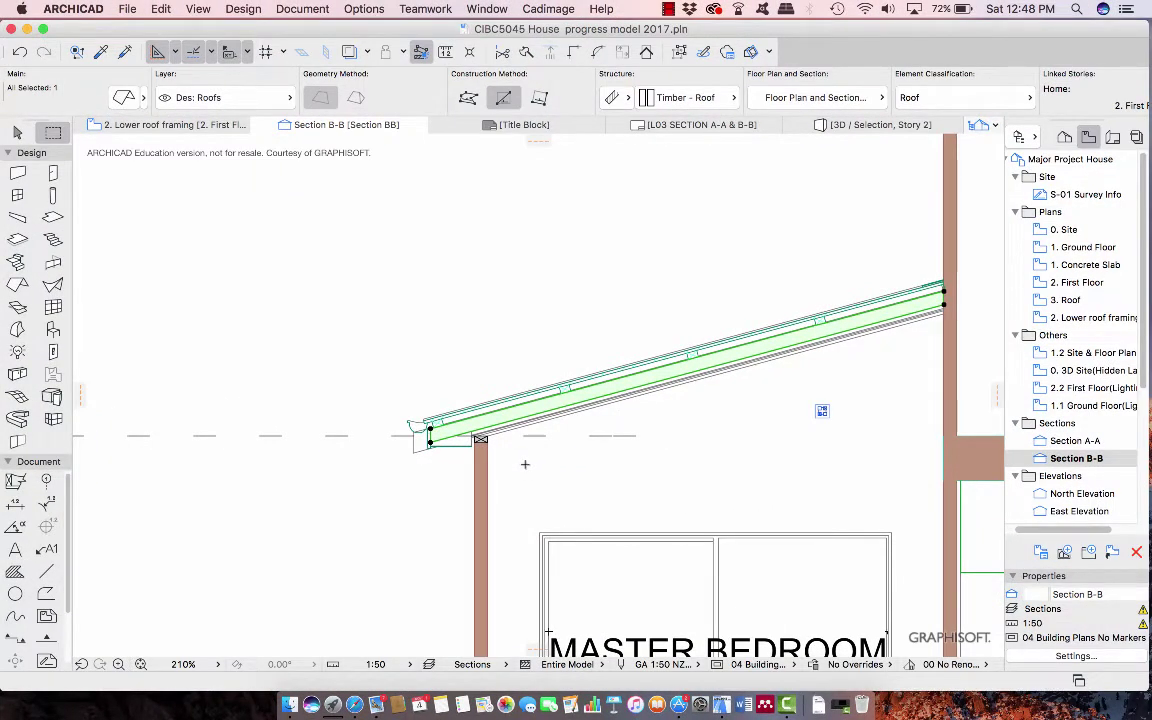
scroll(518, 458, down, 2)
scroll(512, 454, up, 6)
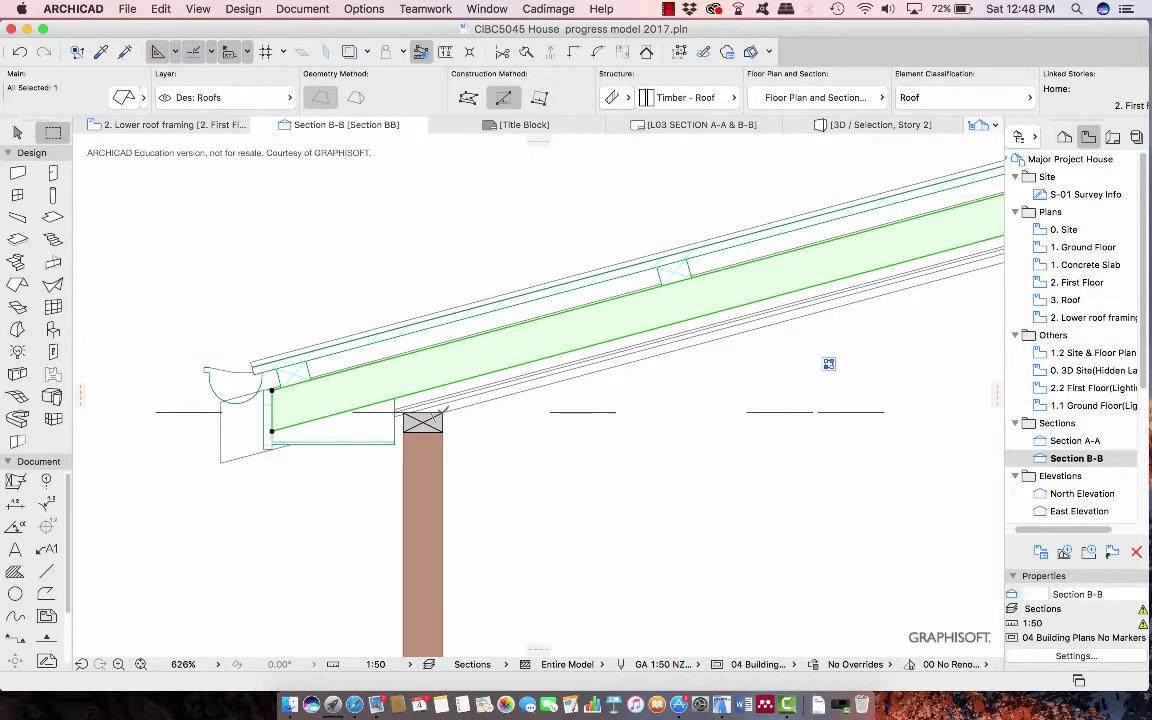
Return to the 2. Lower roof framing plan and set the default beam's elevation from the First Floor story to 0.
double_click(1093, 318)
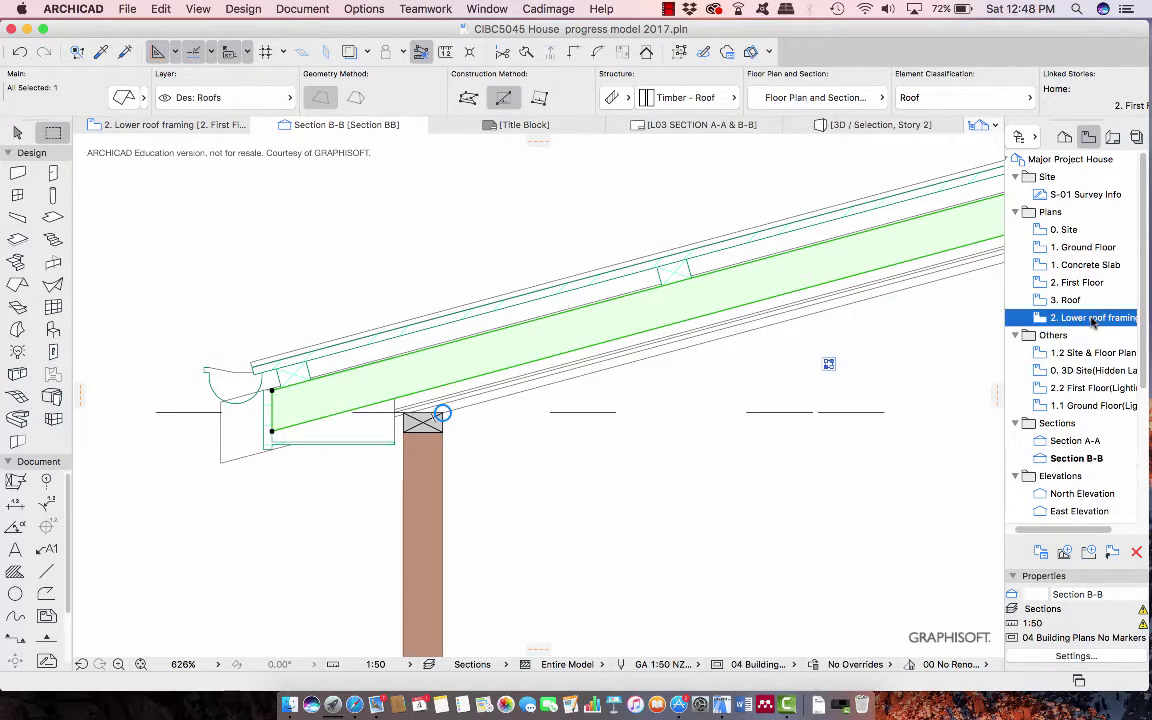
double_click(17, 218)
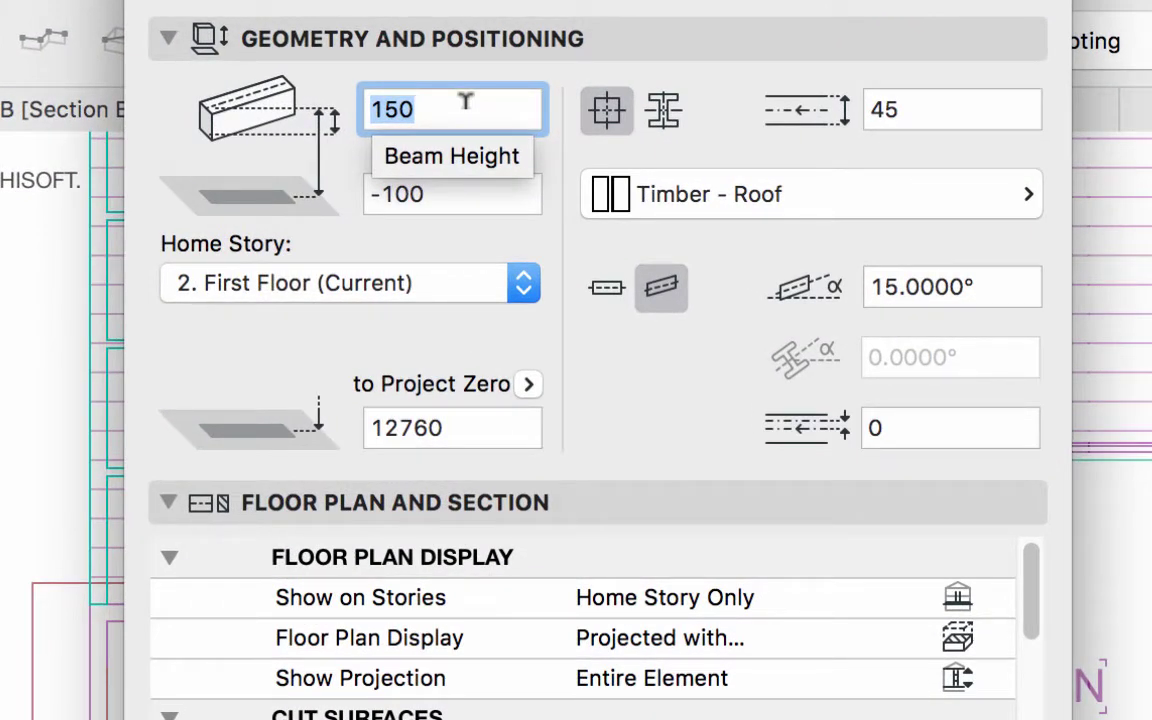
click(440, 192)
drag(424, 185, 367, 193)
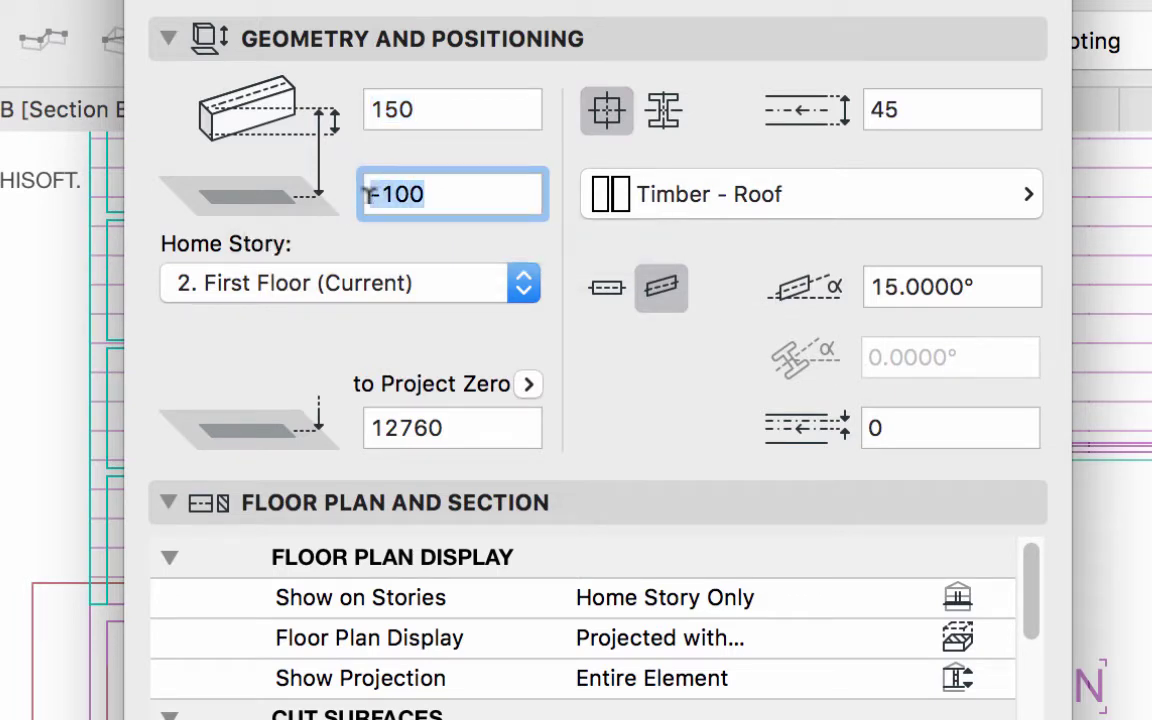
text(0)
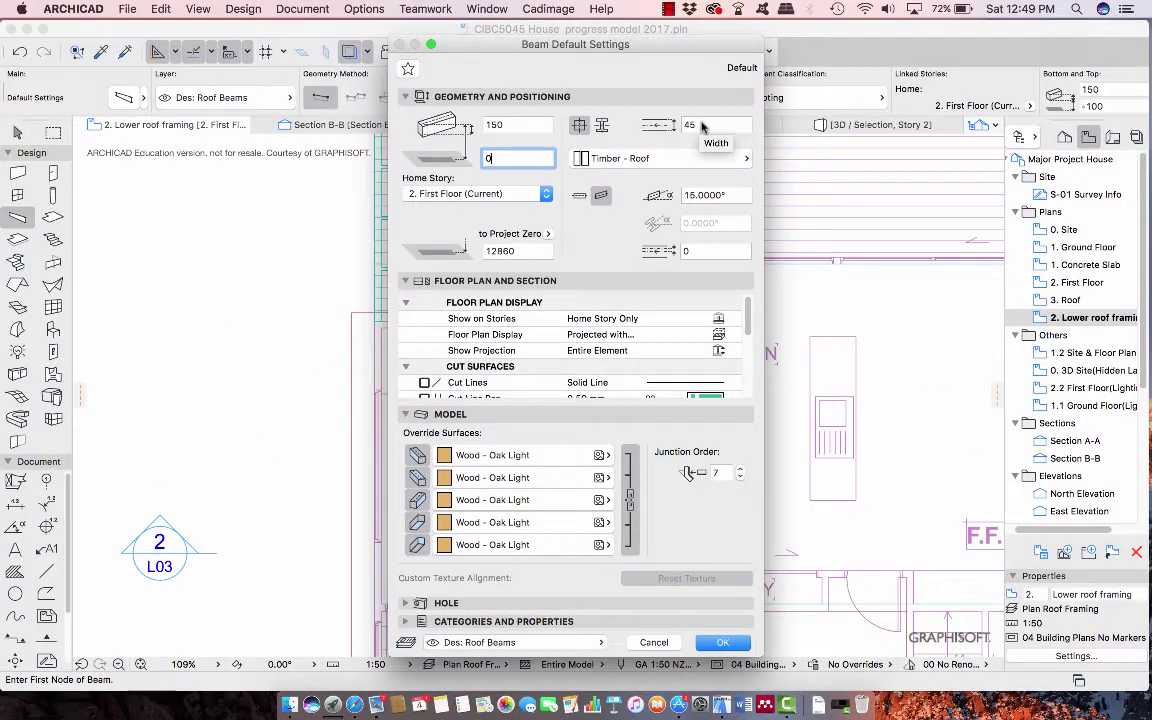
click(724, 643)
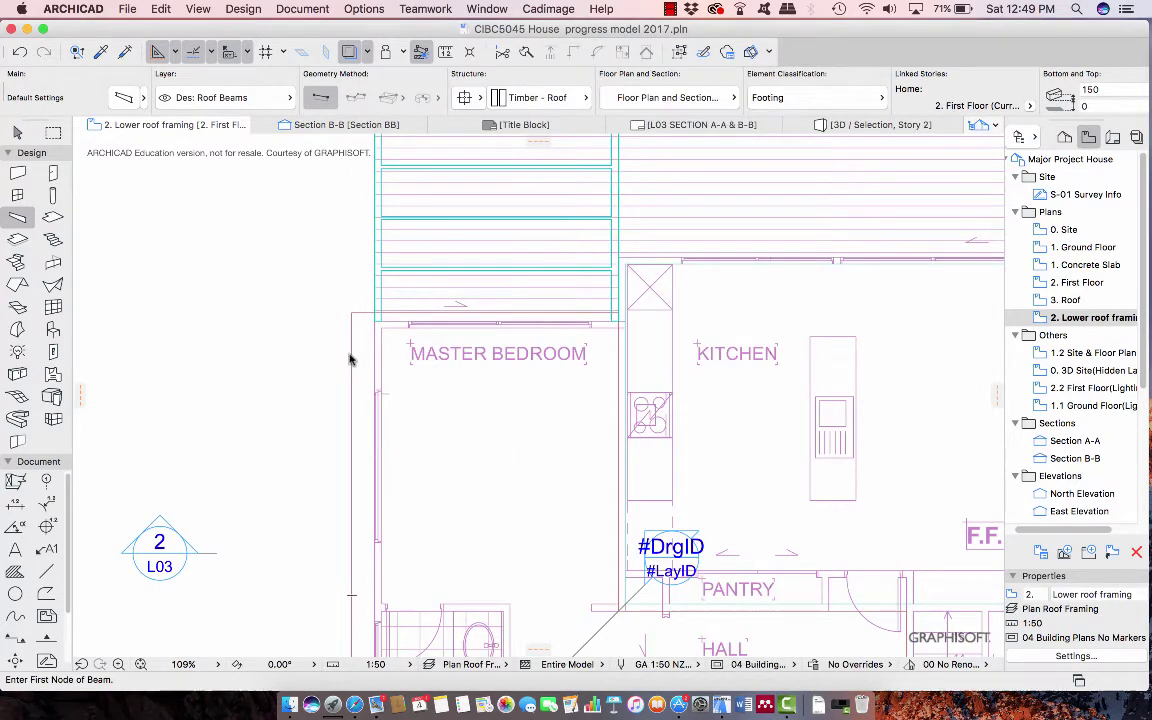
Draw a horizontal roof beam across the master bedroom from the outer eaves edge to the roof's inner edge.
scroll(350, 360, down, 5)
scroll(350, 360, up, 6)
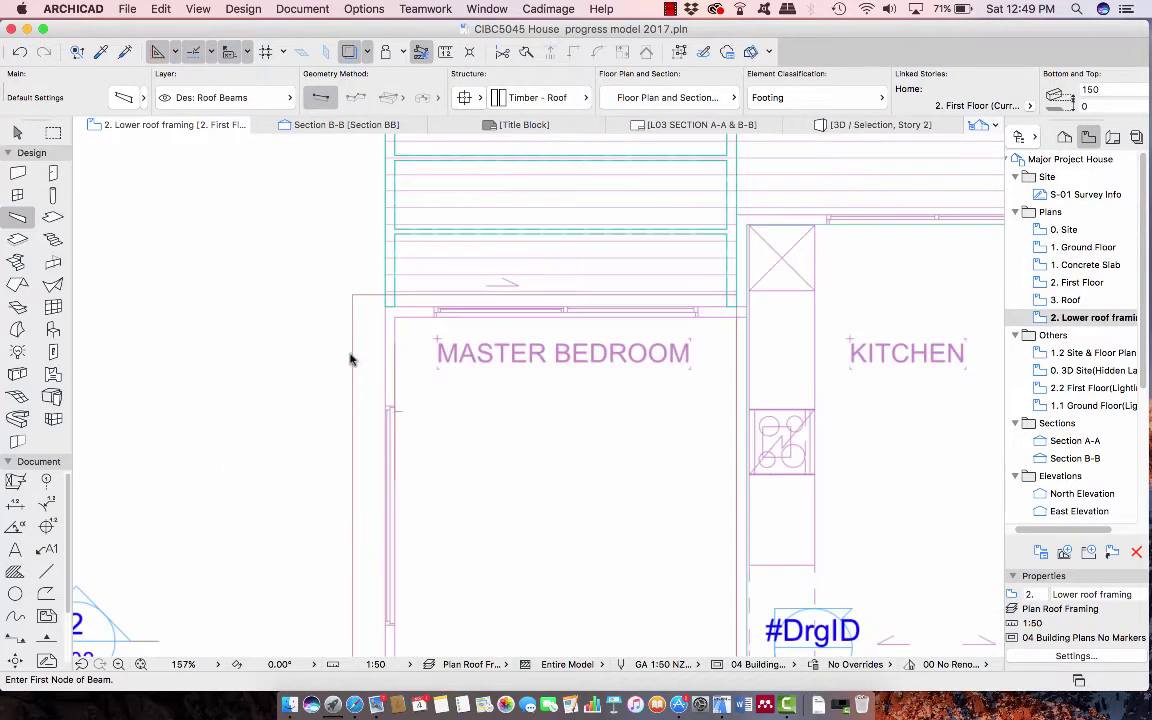
click(352, 355)
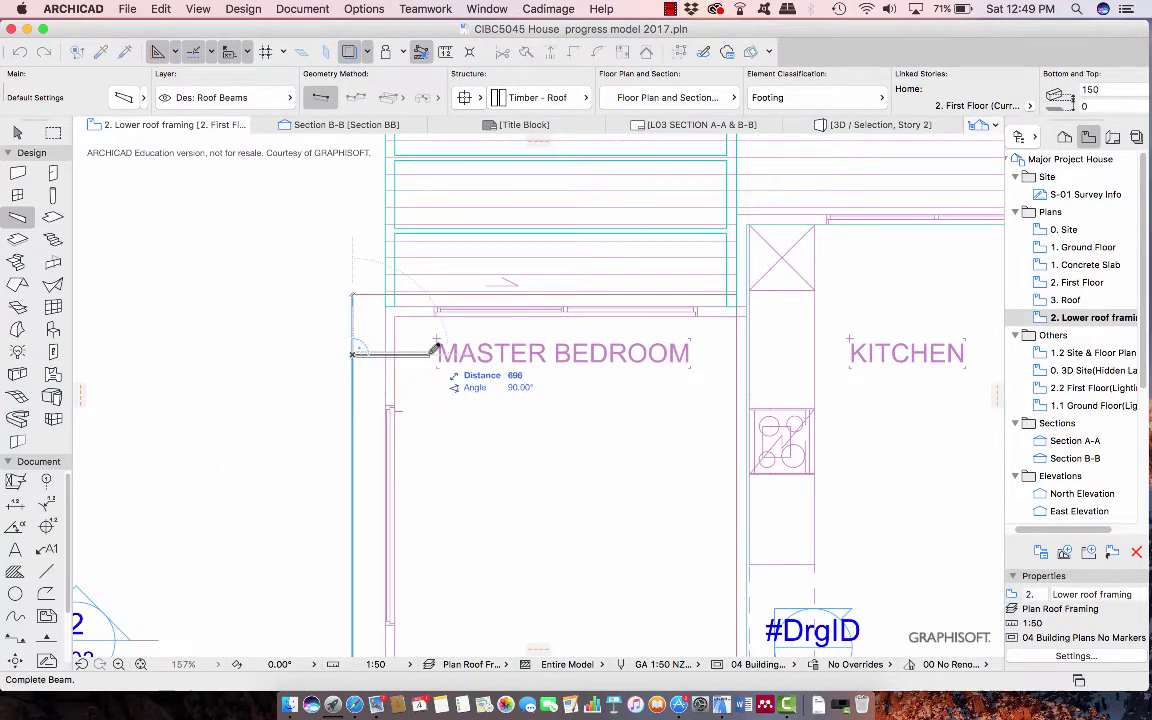
click(740, 313)
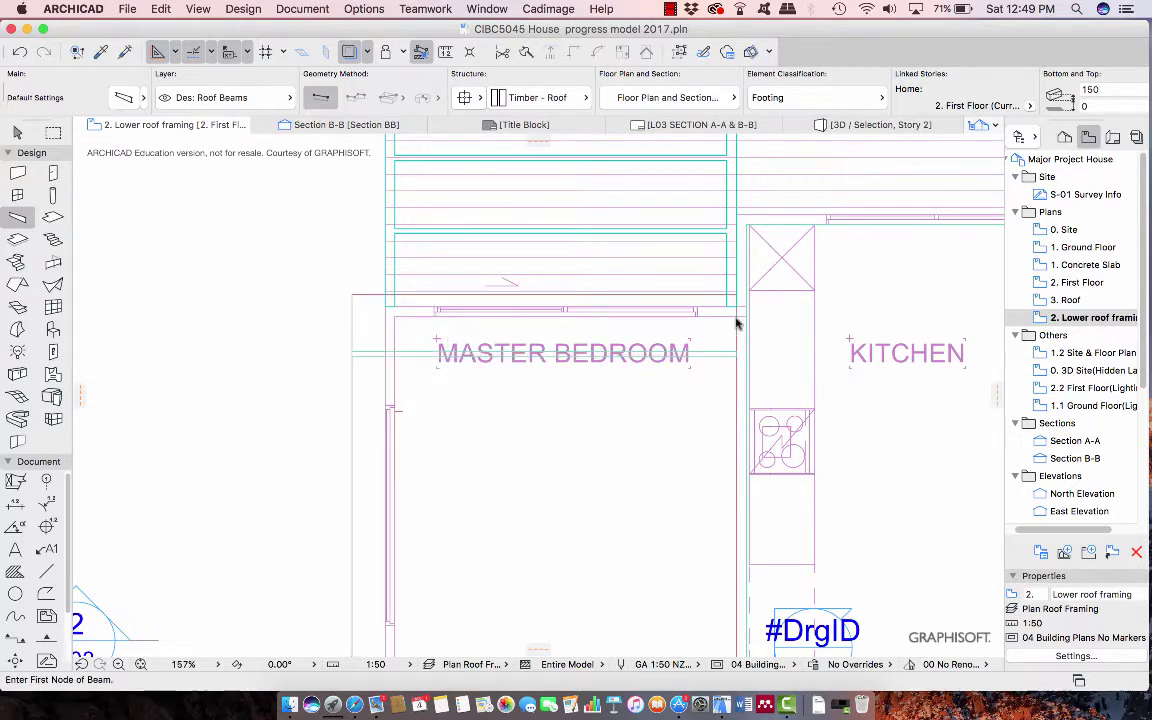
scroll(646, 469, up, 3)
scroll(646, 469, down, 5)
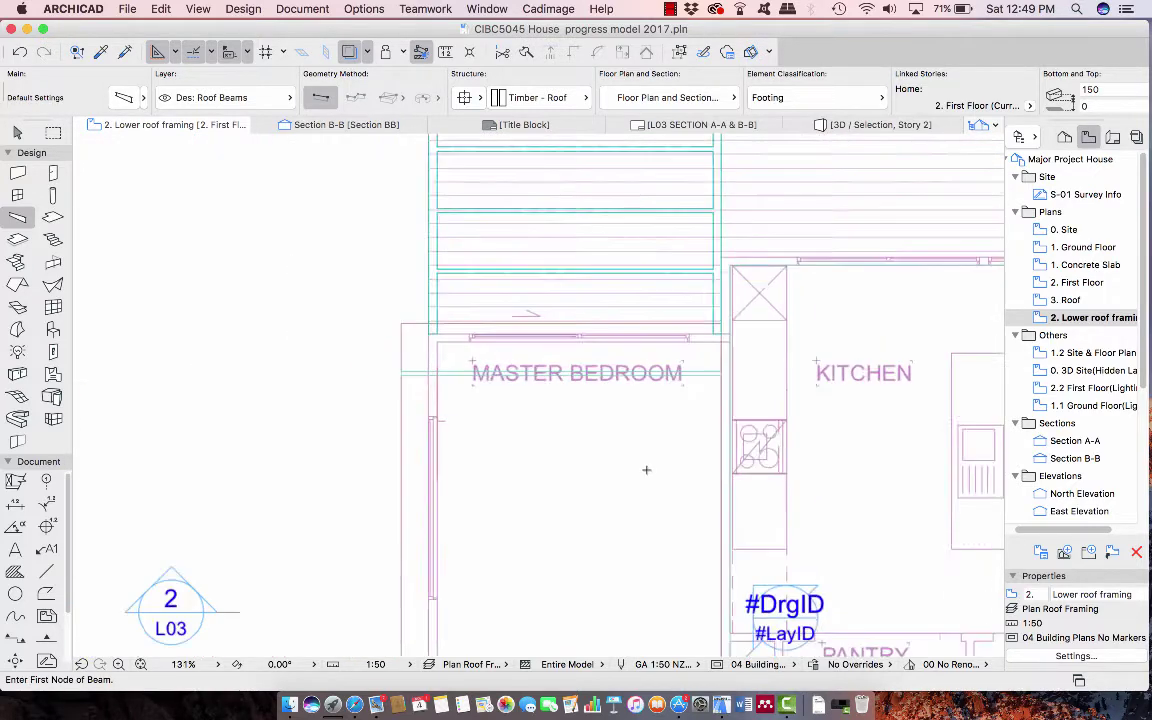
middle_drag(645, 468, 593, 419)
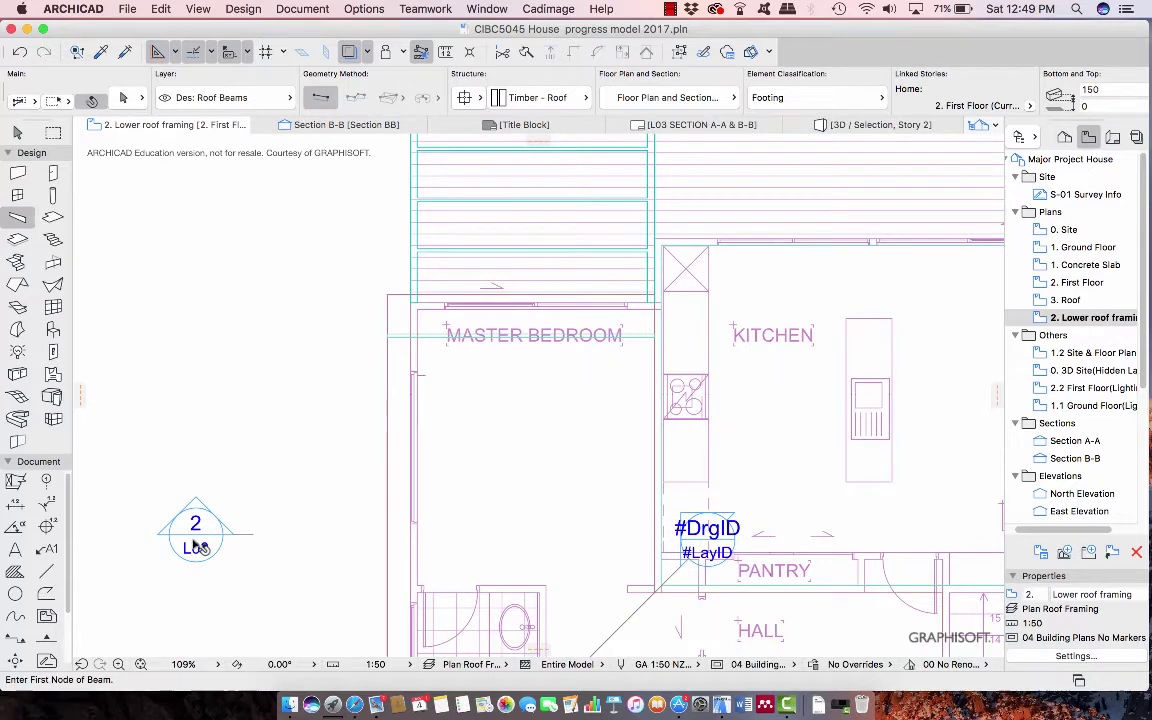
In Section B-B, raise the new beam vertically so its underside meets the wall plate's top inside corner.
click(1094, 459)
double_click(1094, 460)
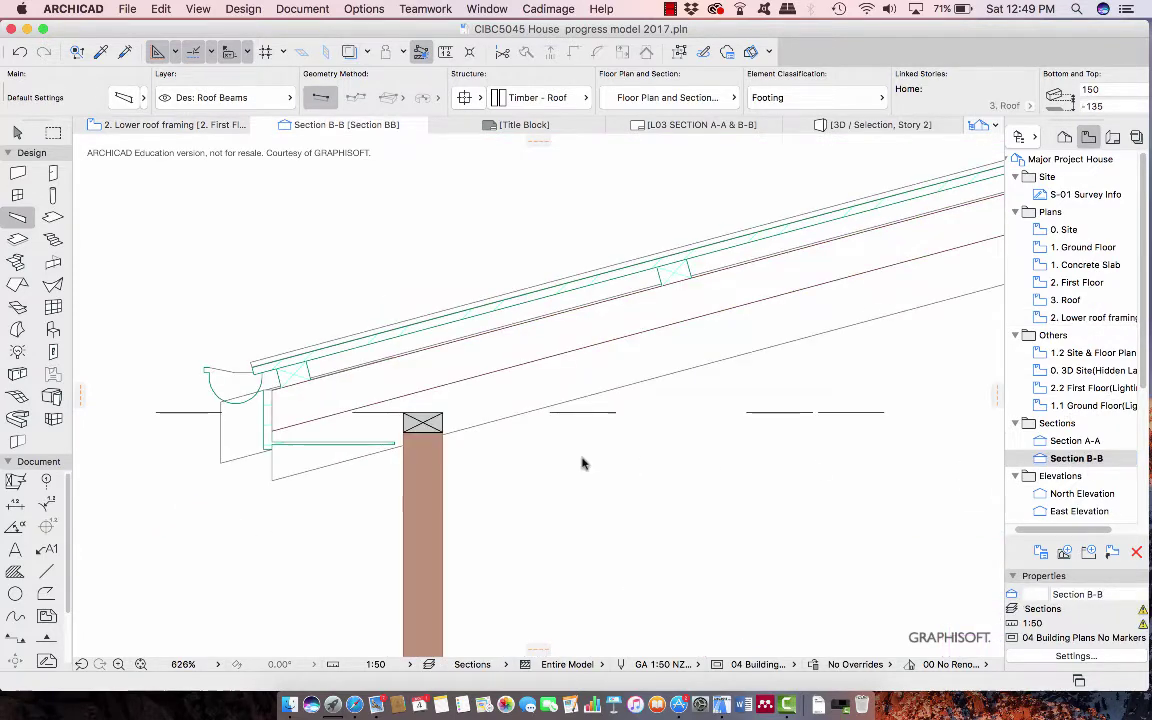
click(663, 380)
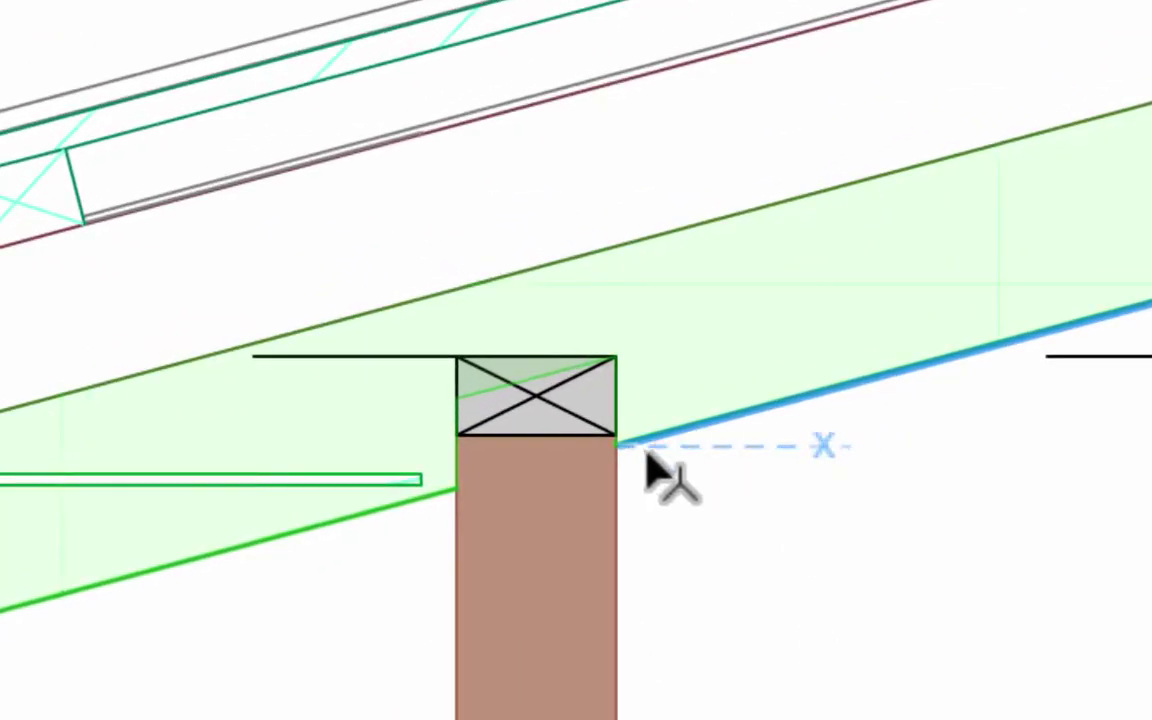
drag(617, 440, 614, 358)
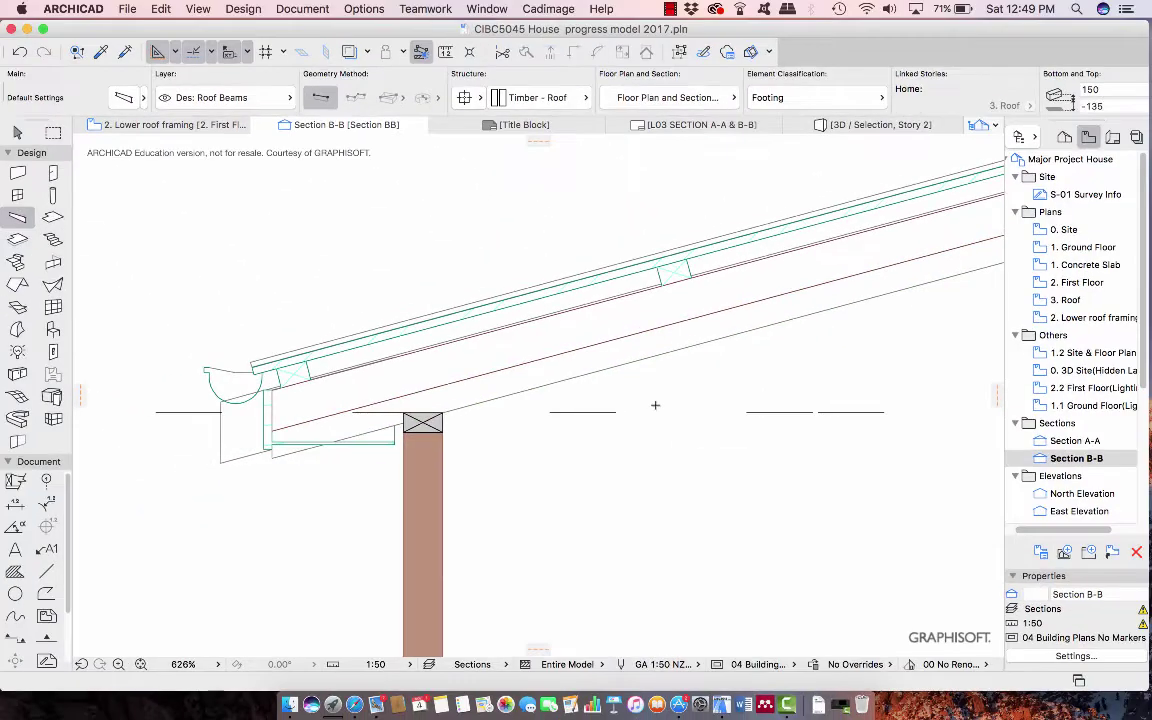
click(558, 405)
middle_drag(702, 347, 584, 386)
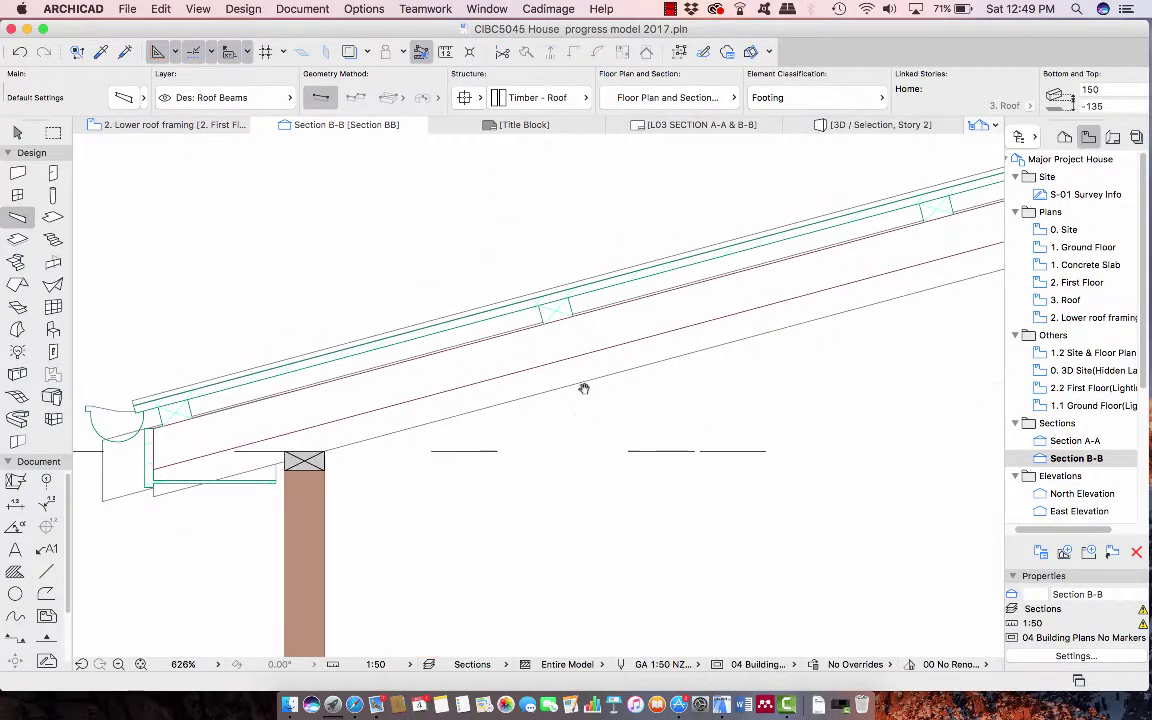
click(648, 366)
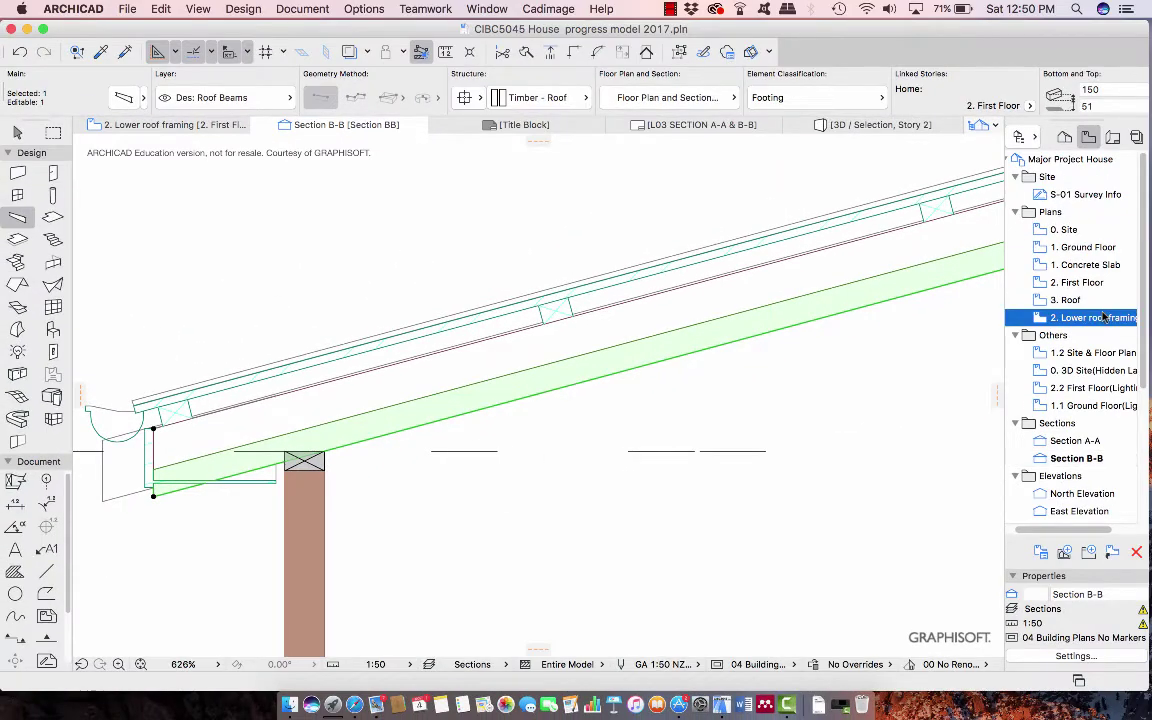
In the 2. Lower roof framing plan, split the beam at the outer wall face to separate the short eaves piece.
double_click(1103, 317)
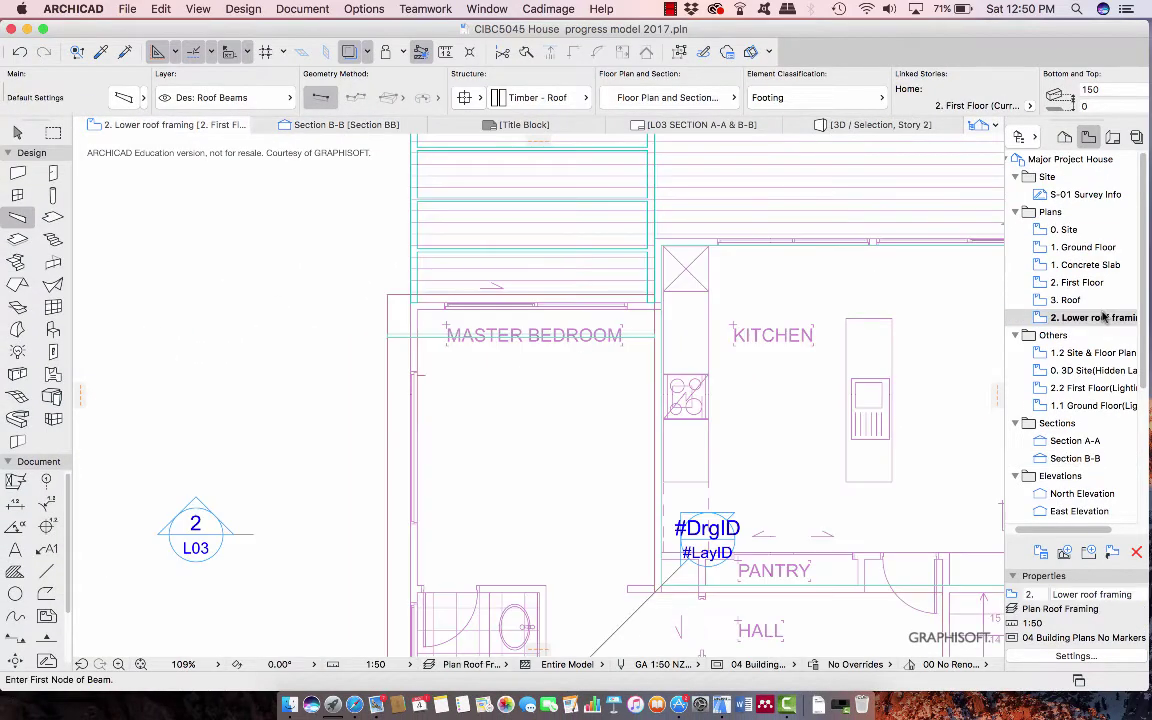
scroll(424, 360, up, 5)
shift+click(461, 275)
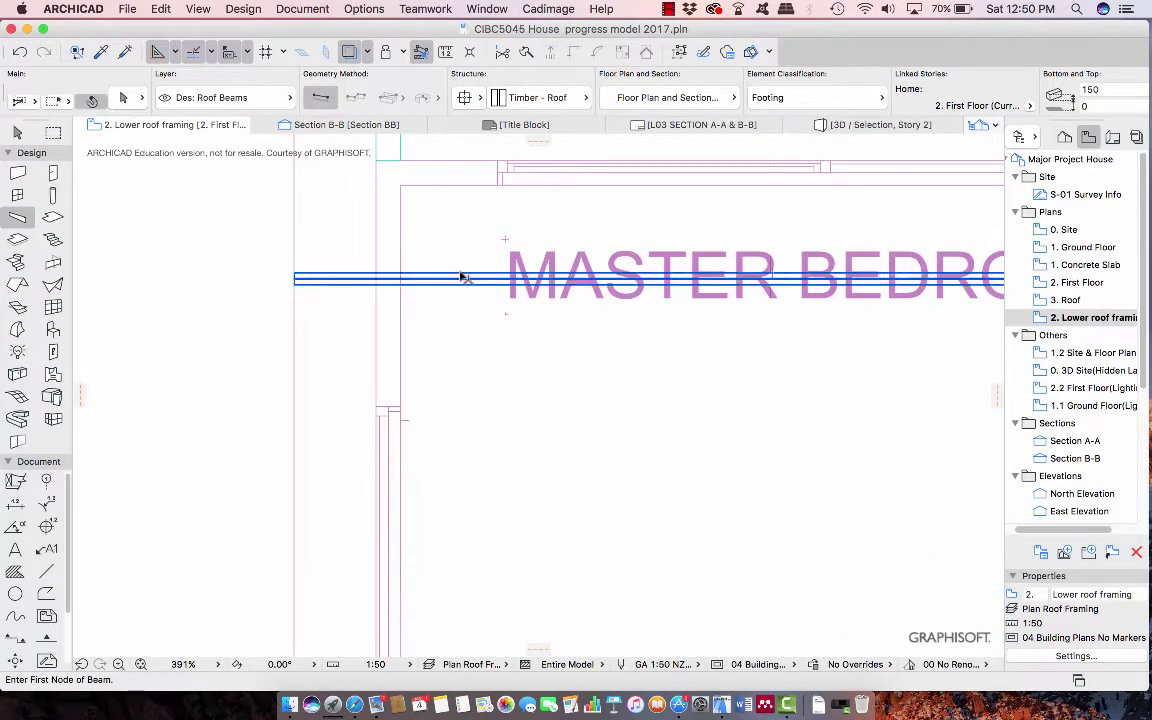
click(469, 51)
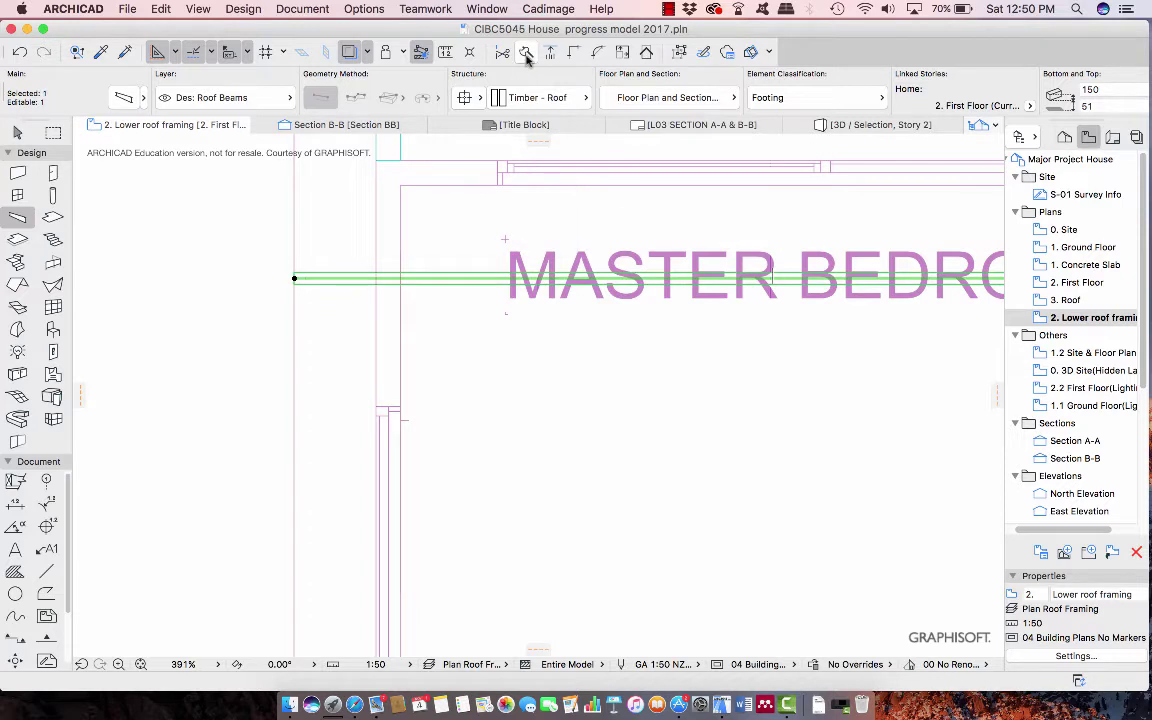
click(378, 157)
click(360, 330)
click(265, 337)
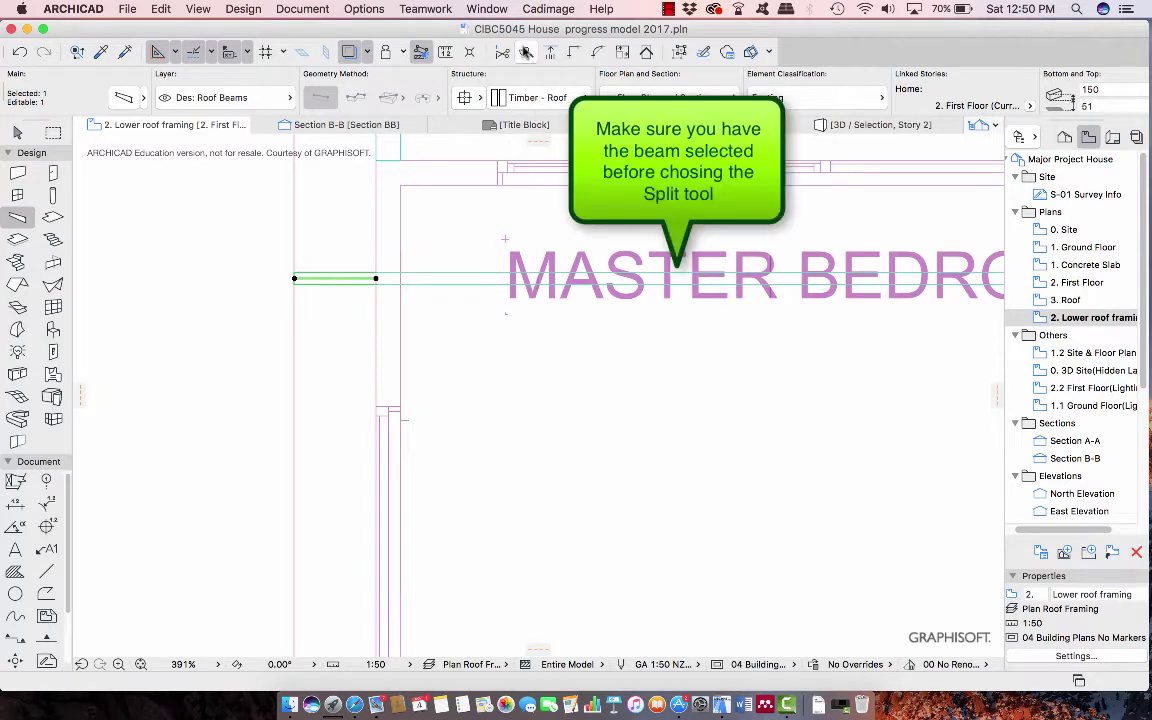
click(526, 52)
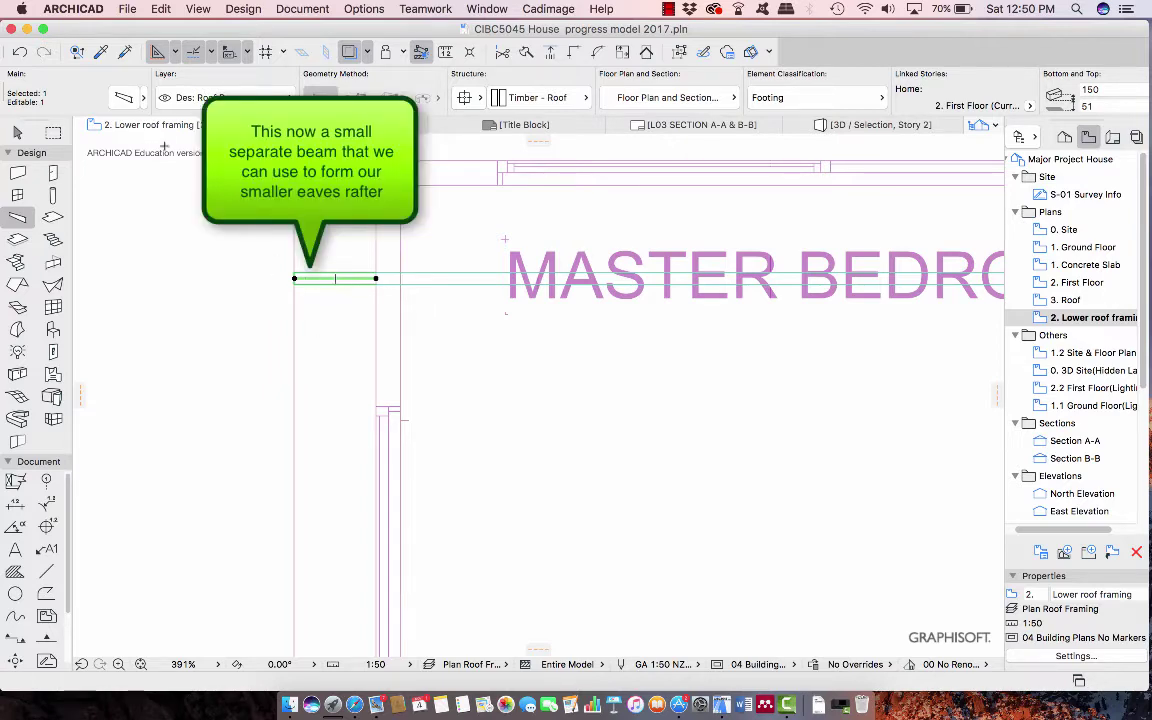
Set the height of the short eaves beam to 90.
key(super+t)
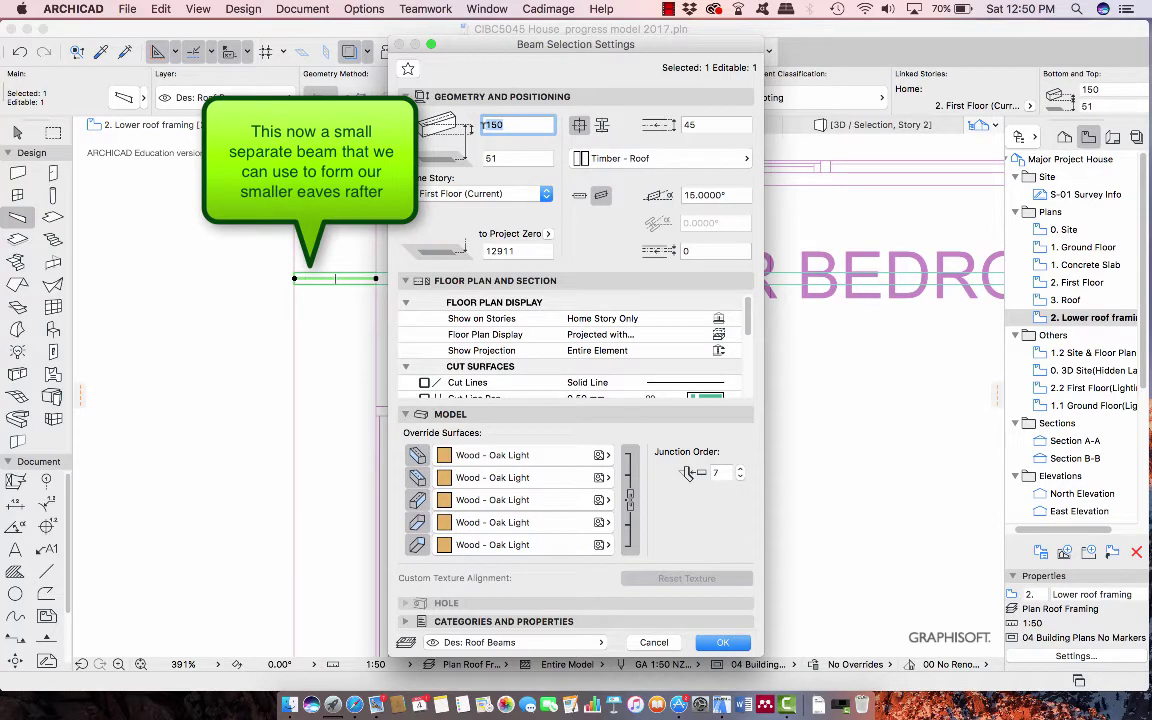
text(90)
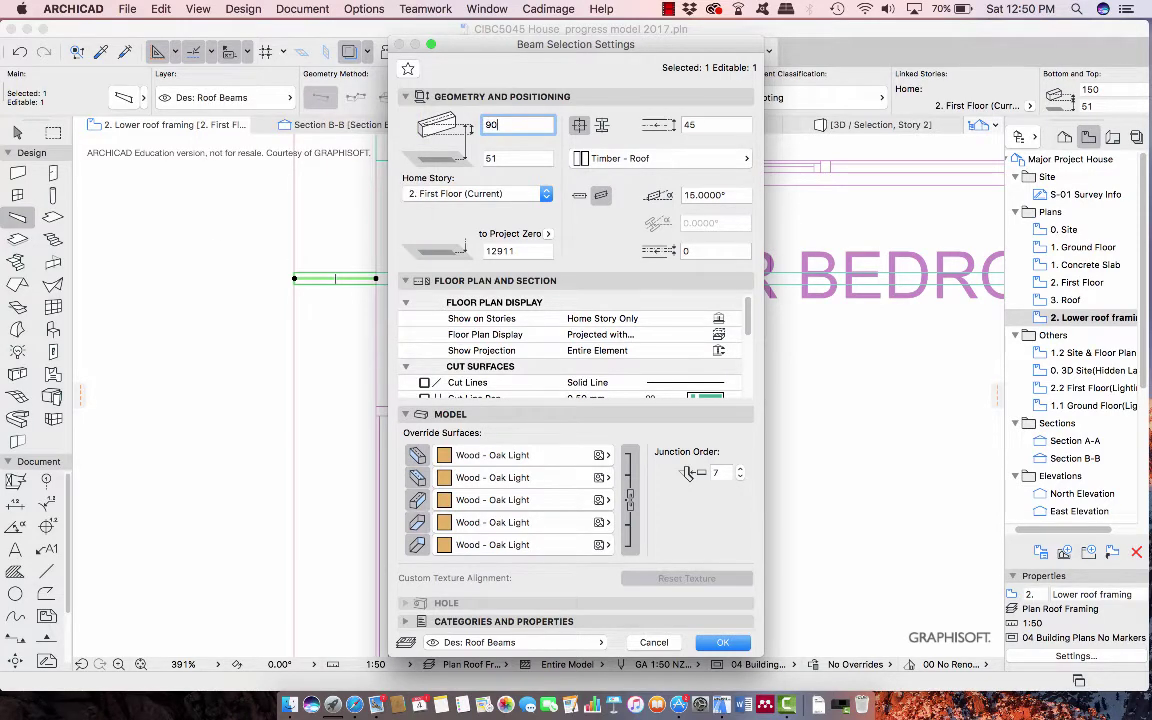
click(728, 644)
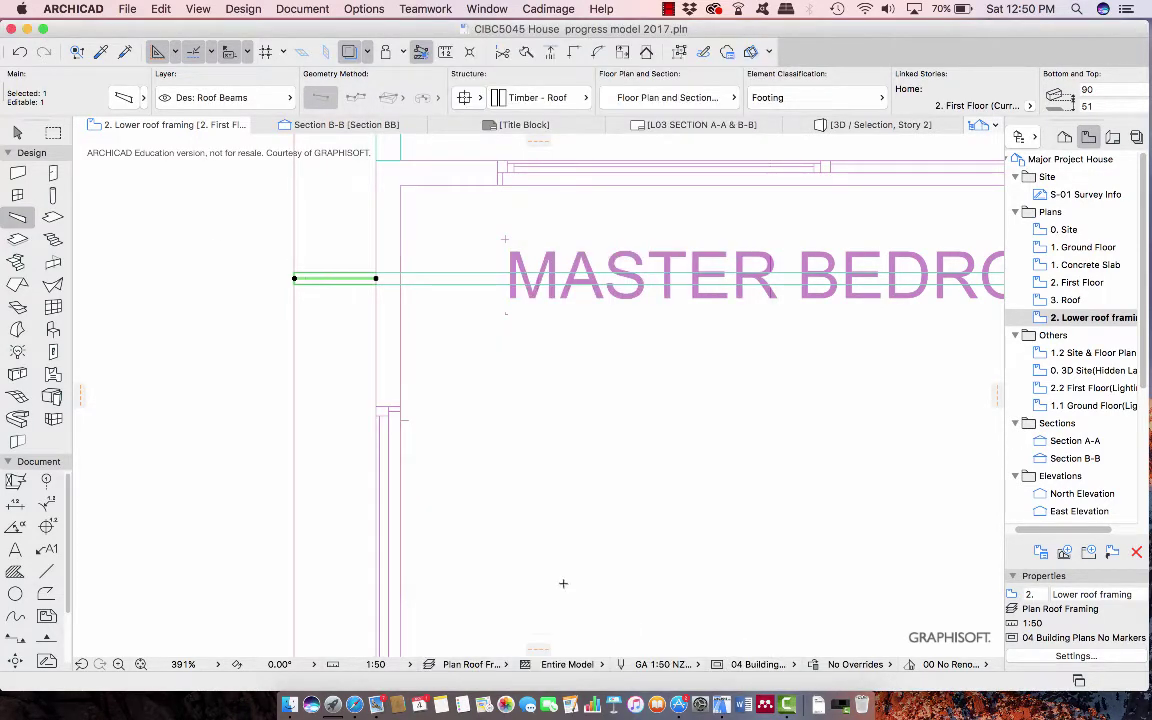
Group the short eaves beam with the long rafter beam and inspect their stepped joint in 3D.
key(shift)
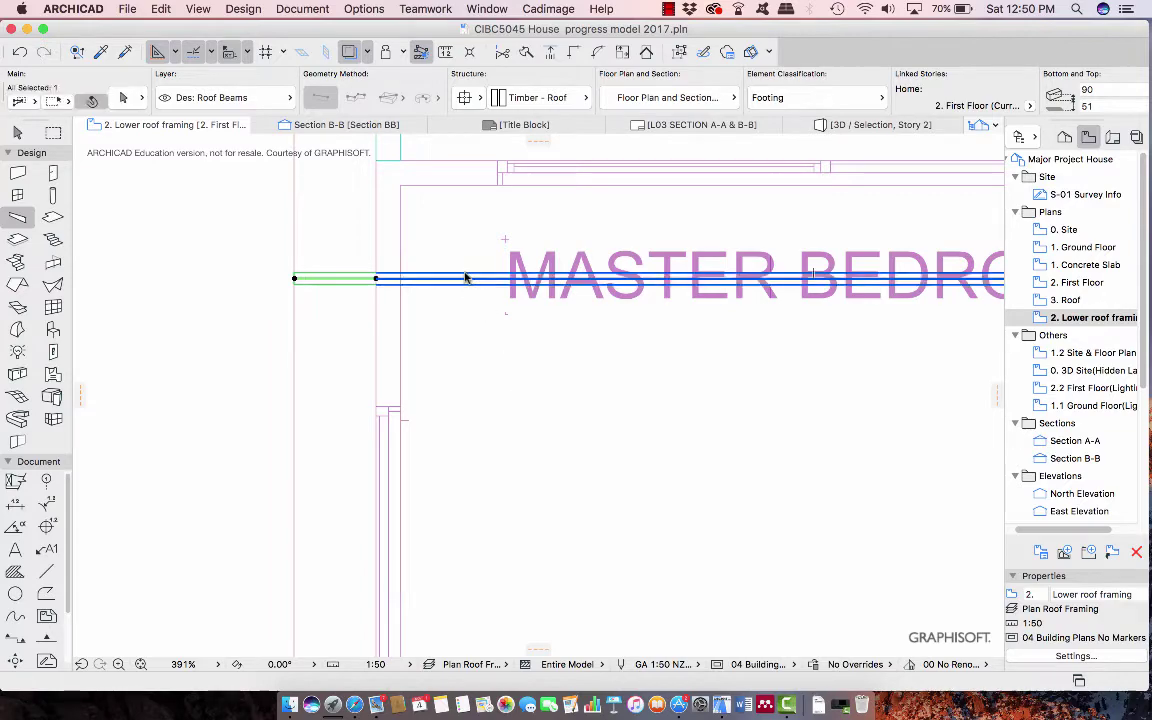
shift+click(466, 278)
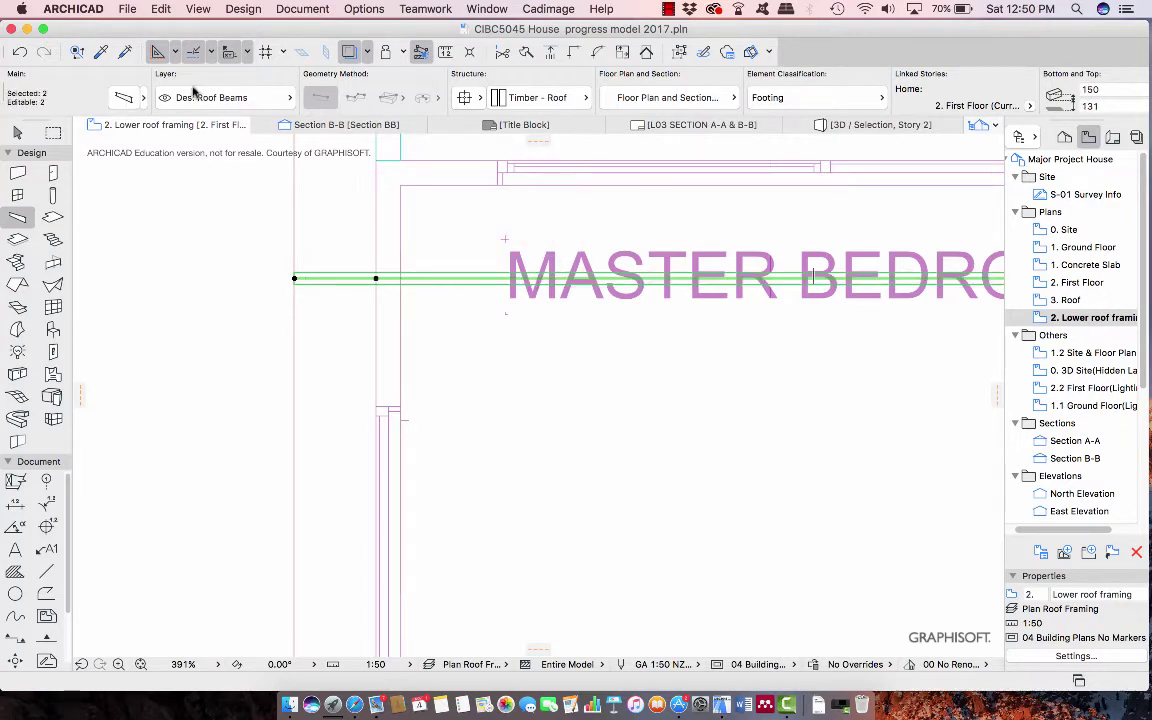
click(157, 8)
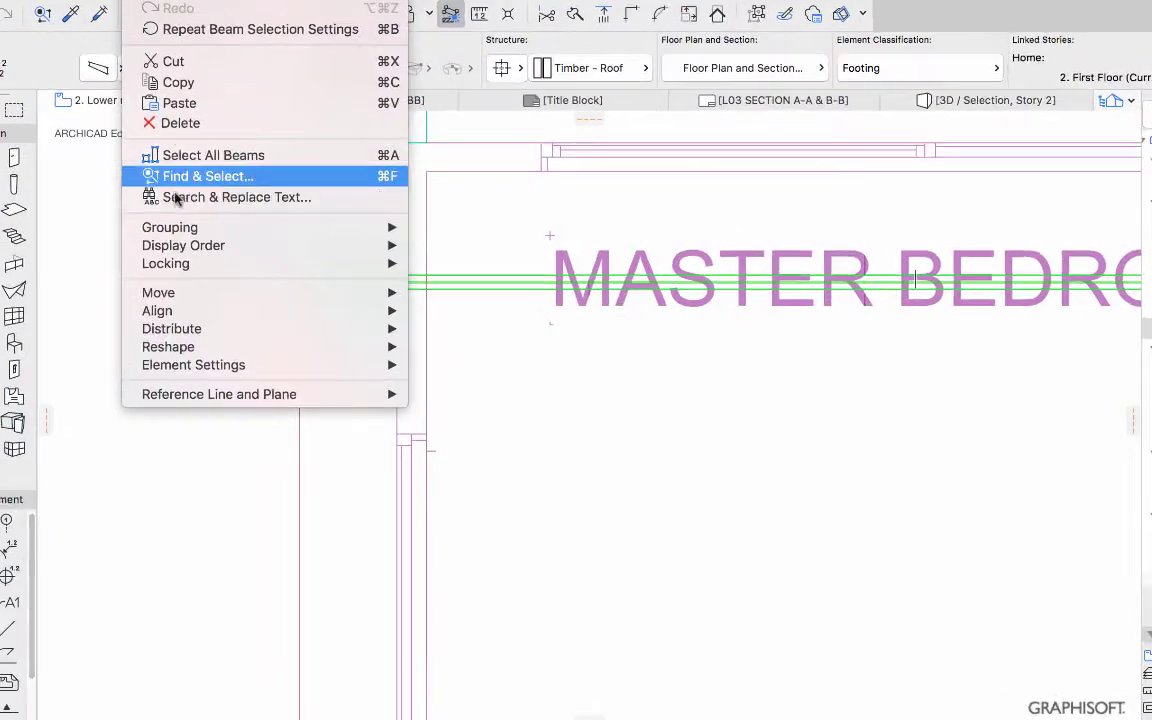
mouse_move(186, 234)
click(600, 215)
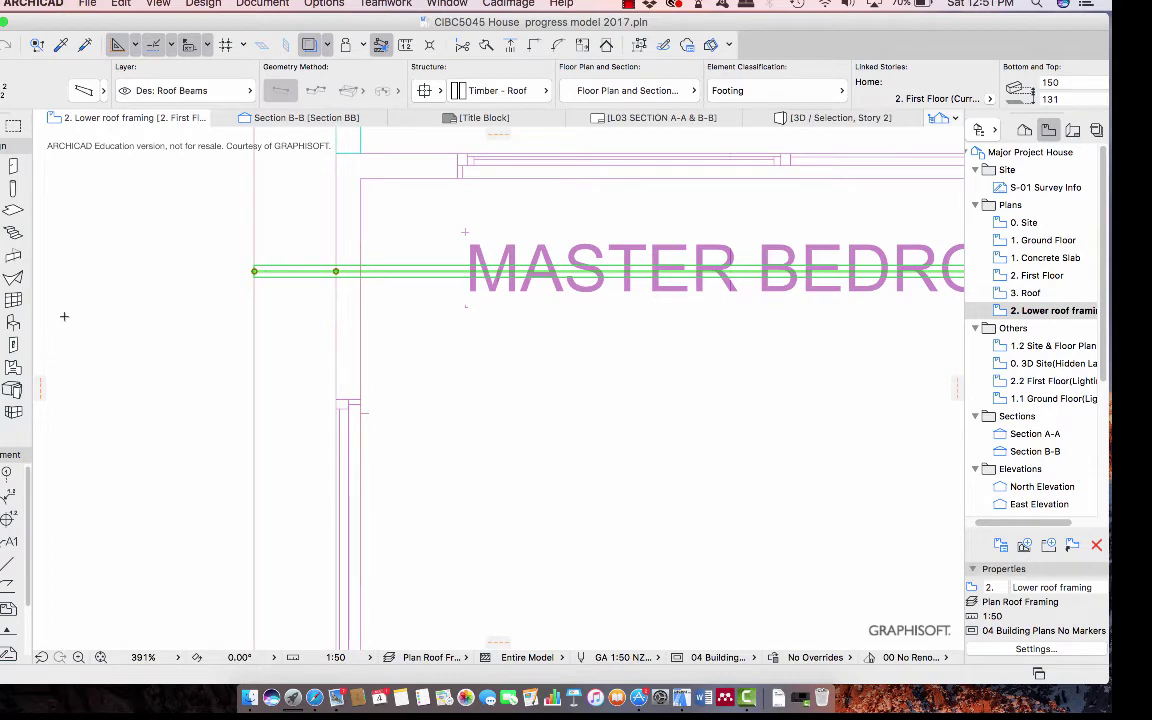
key(F5)
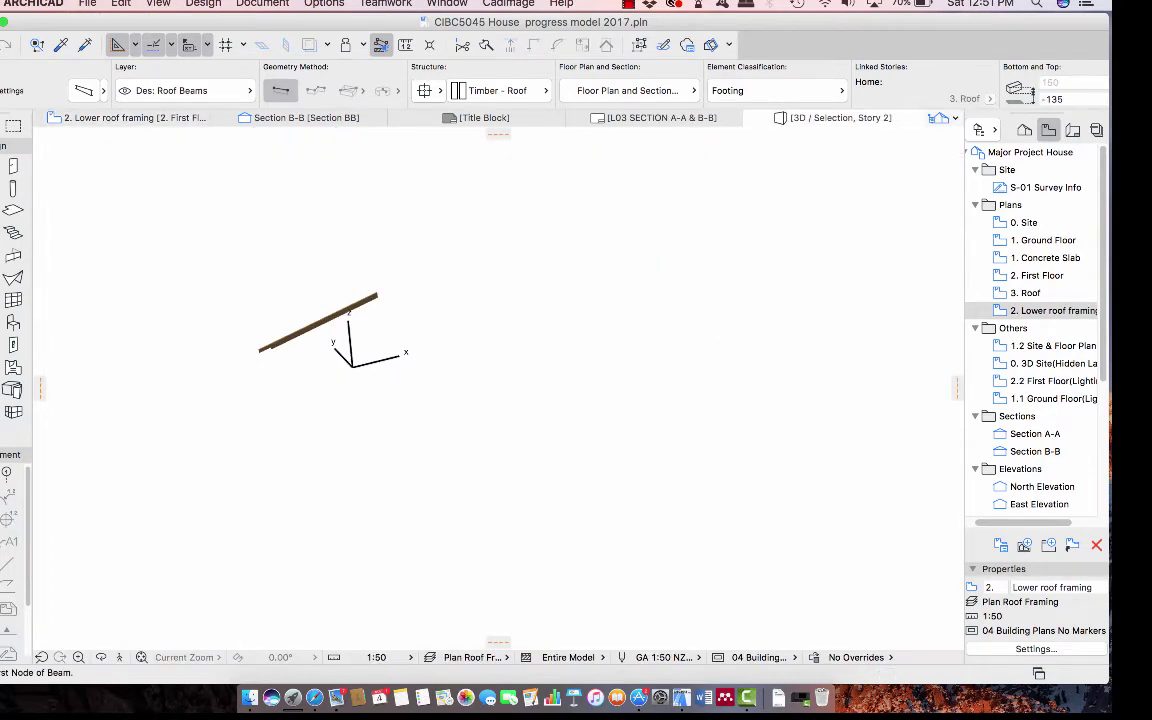
shift+middle_drag(211, 334, 256, 342)
scroll(256, 342, up, 10)
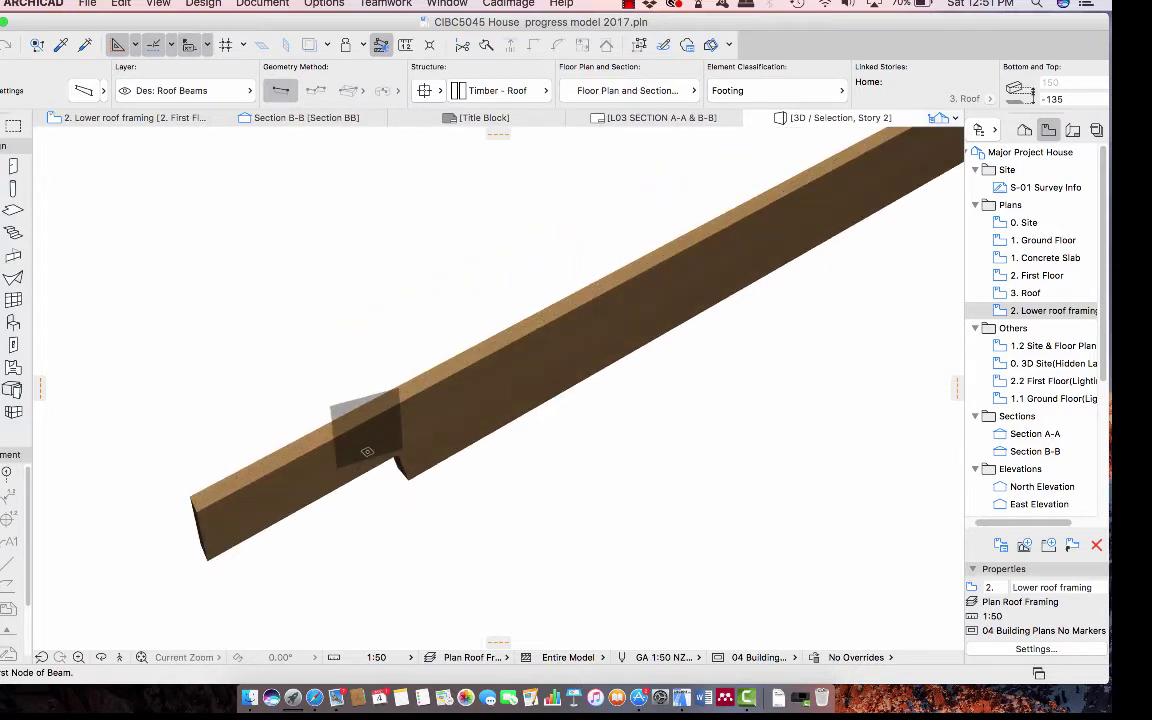
shift+middle_drag(427, 493, 348, 392)
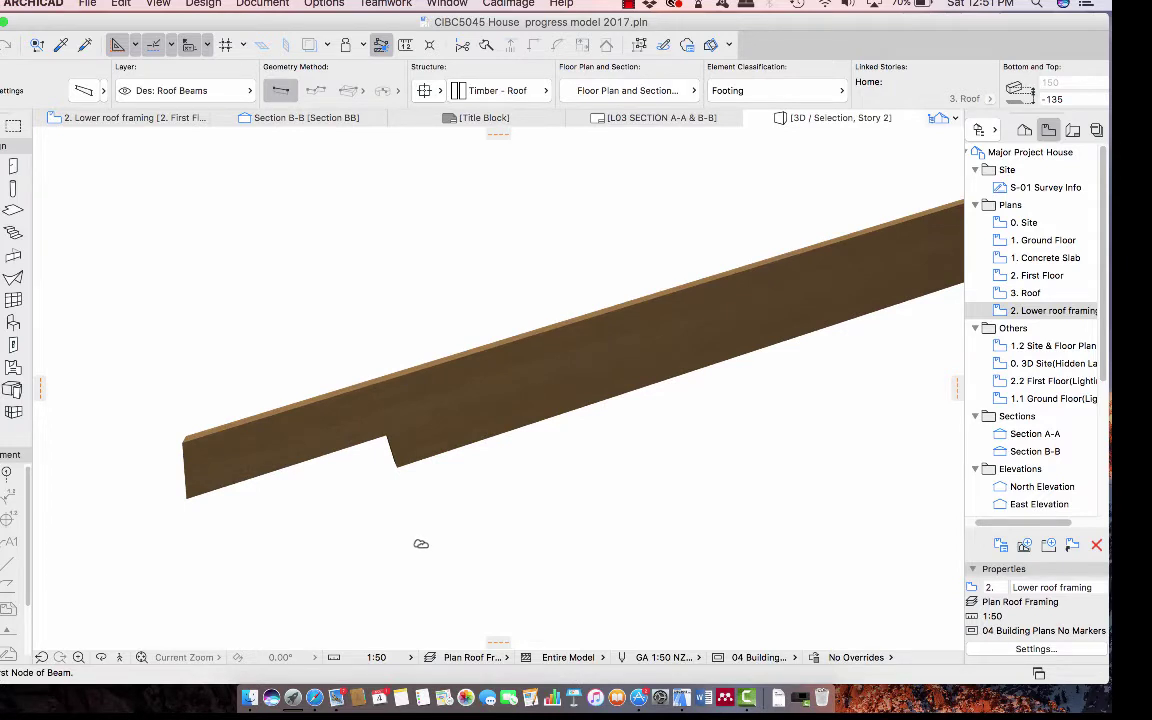
In the 2. Lower roof framing plan, move the grouped rafter vertically onto the outer face of the master bedroom's upper window wall.
double_click(1040, 311)
scroll(751, 412, down, 5)
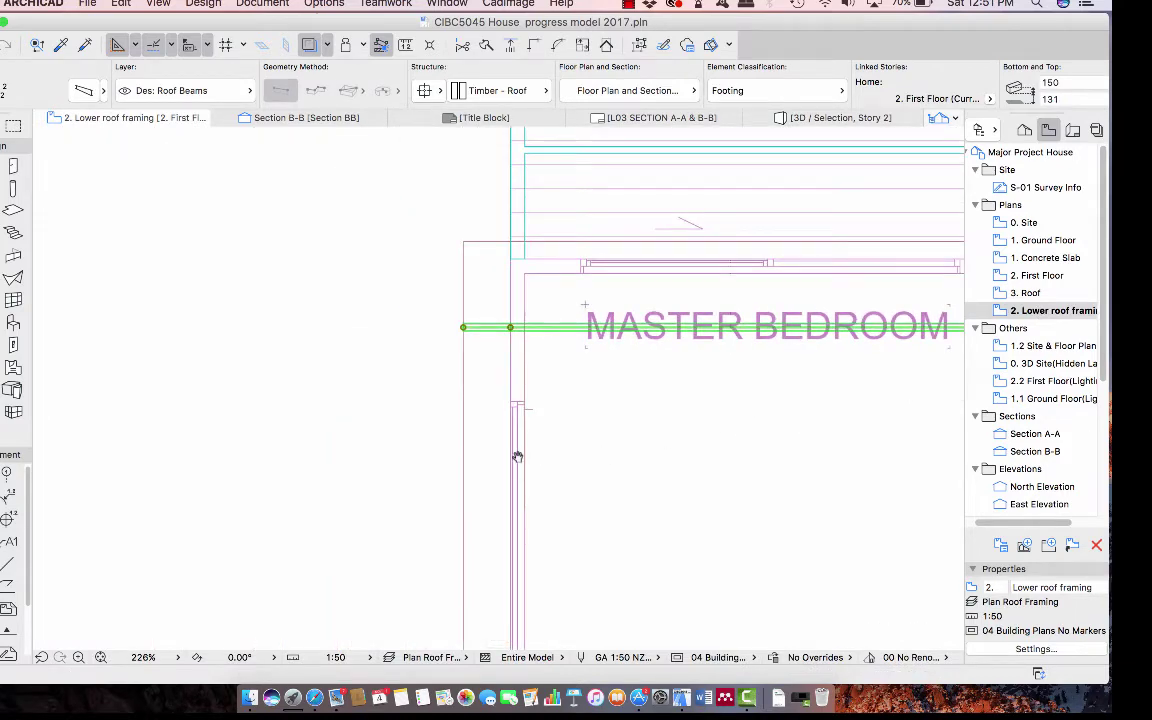
scroll(522, 455, down, 2)
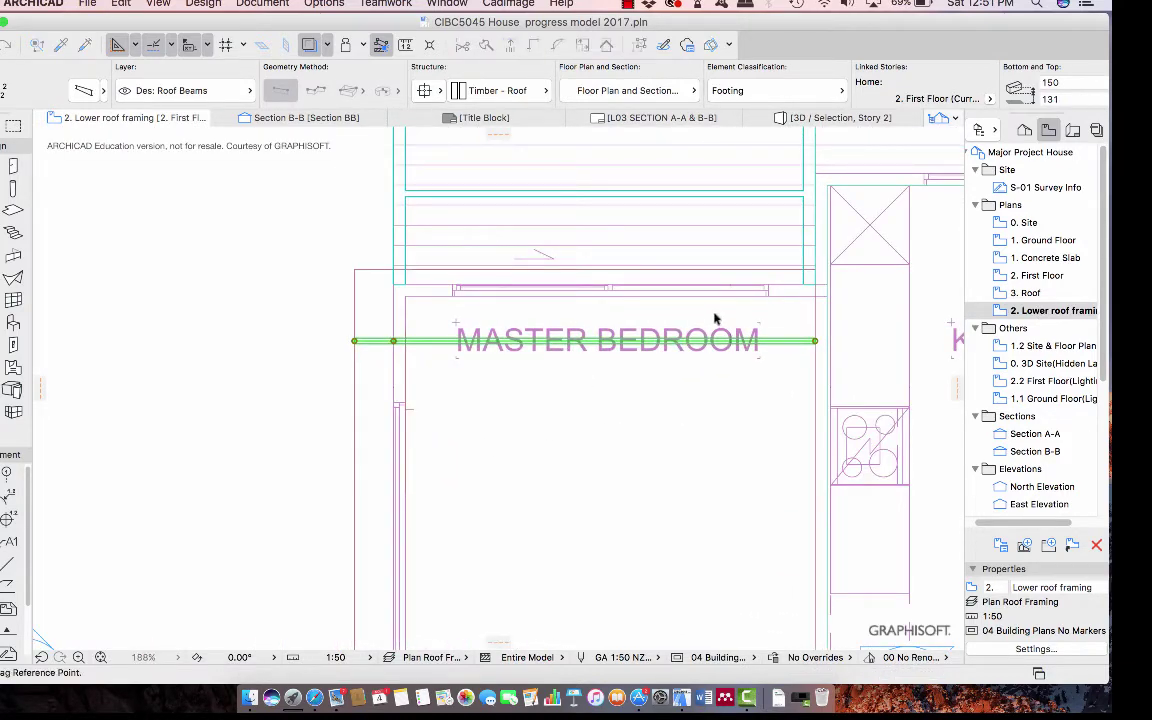
click(815, 341)
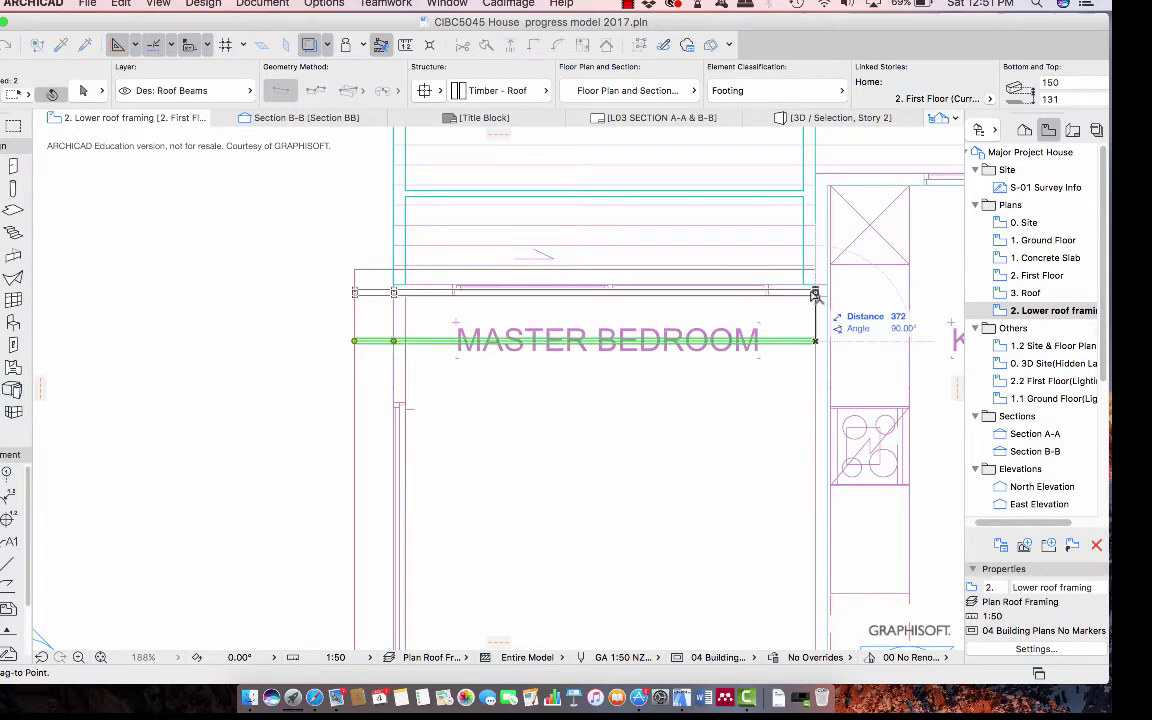
click(815, 285)
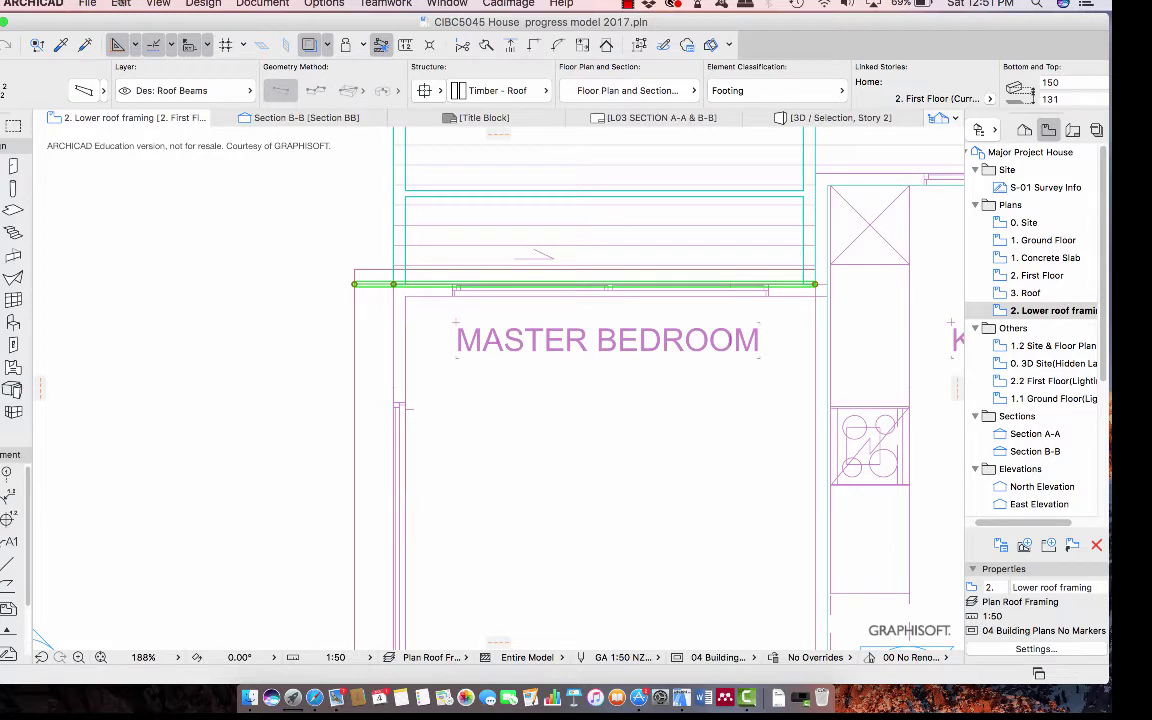
Multiply the grouped rafter using Drag and Spread at 600 spacing, down the plan to the outer wall below the ensuite and W.I.W.
click(121, 4)
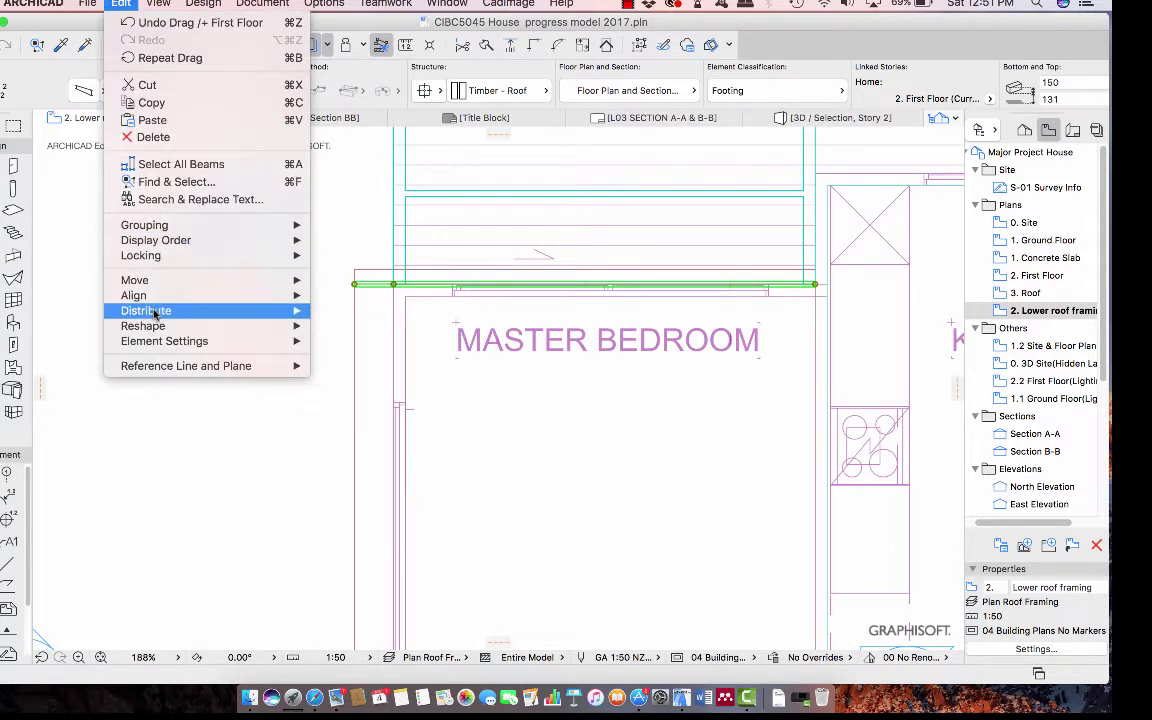
mouse_move(155, 315)
mouse_move(171, 285)
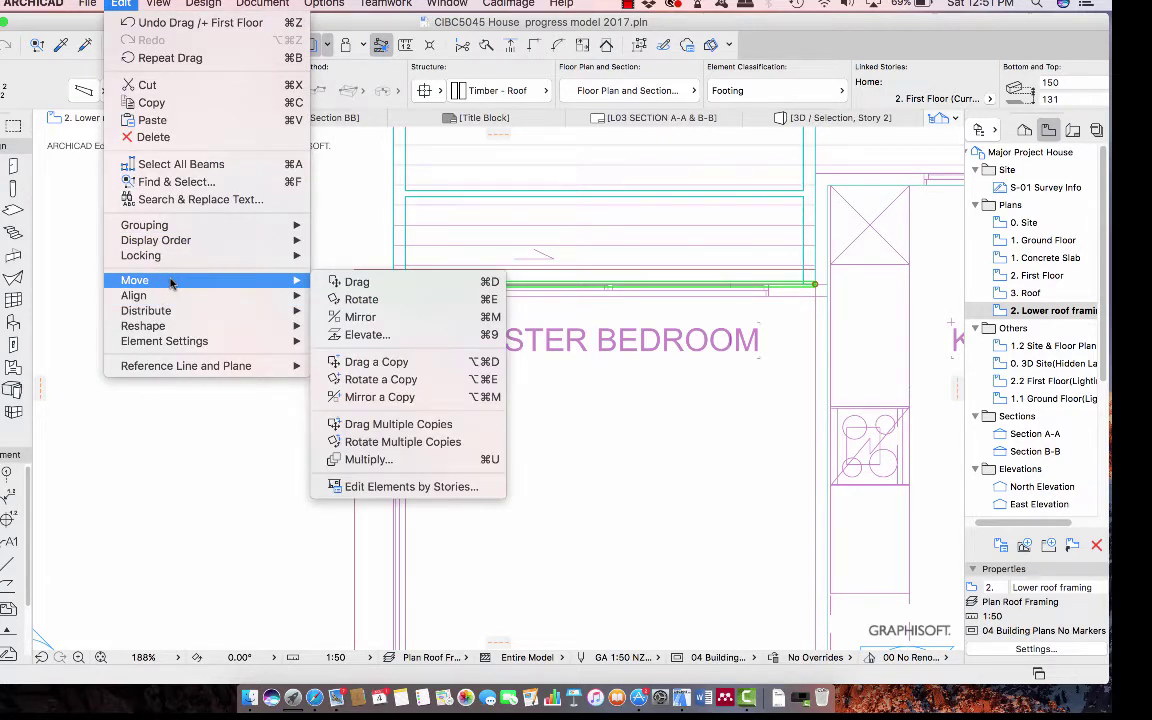
click(415, 459)
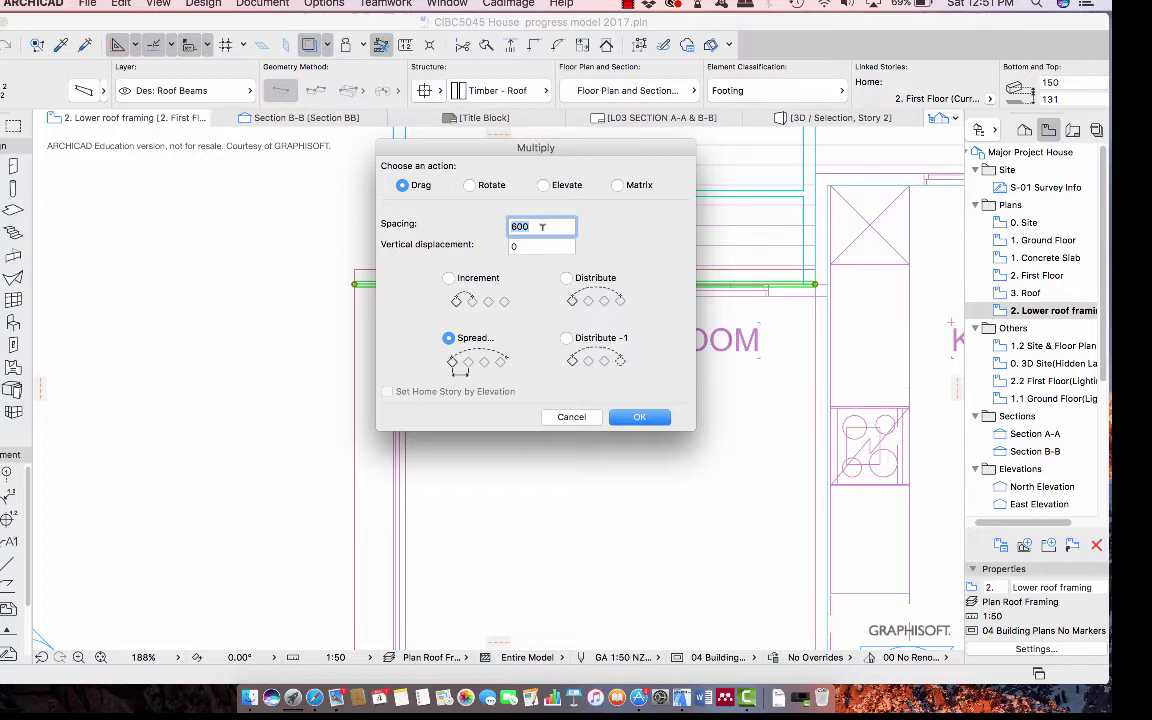
click(661, 418)
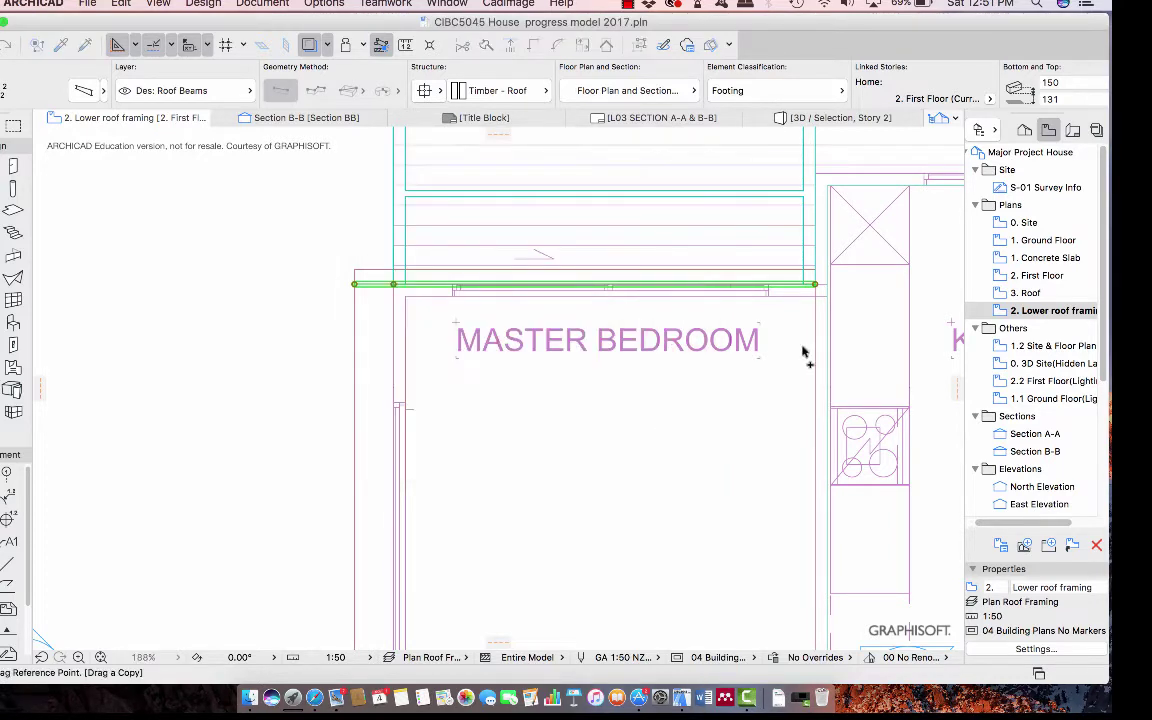
click(818, 288)
scroll(818, 542, down, 5)
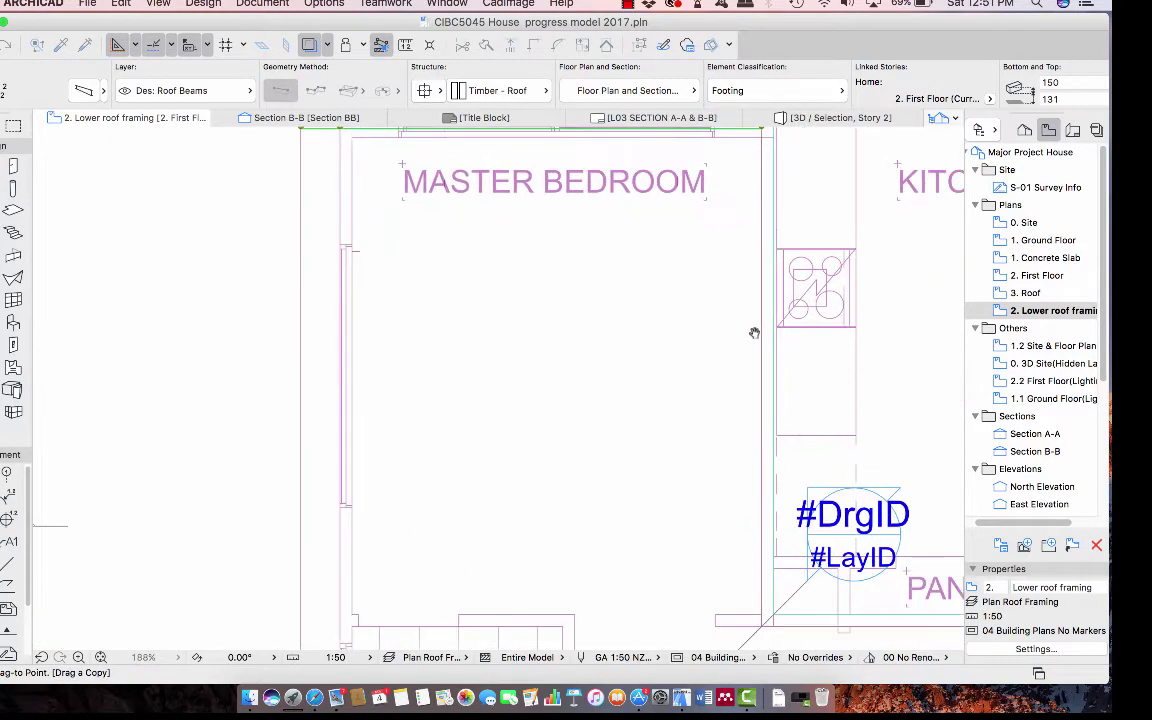
scroll(753, 571, down, 5)
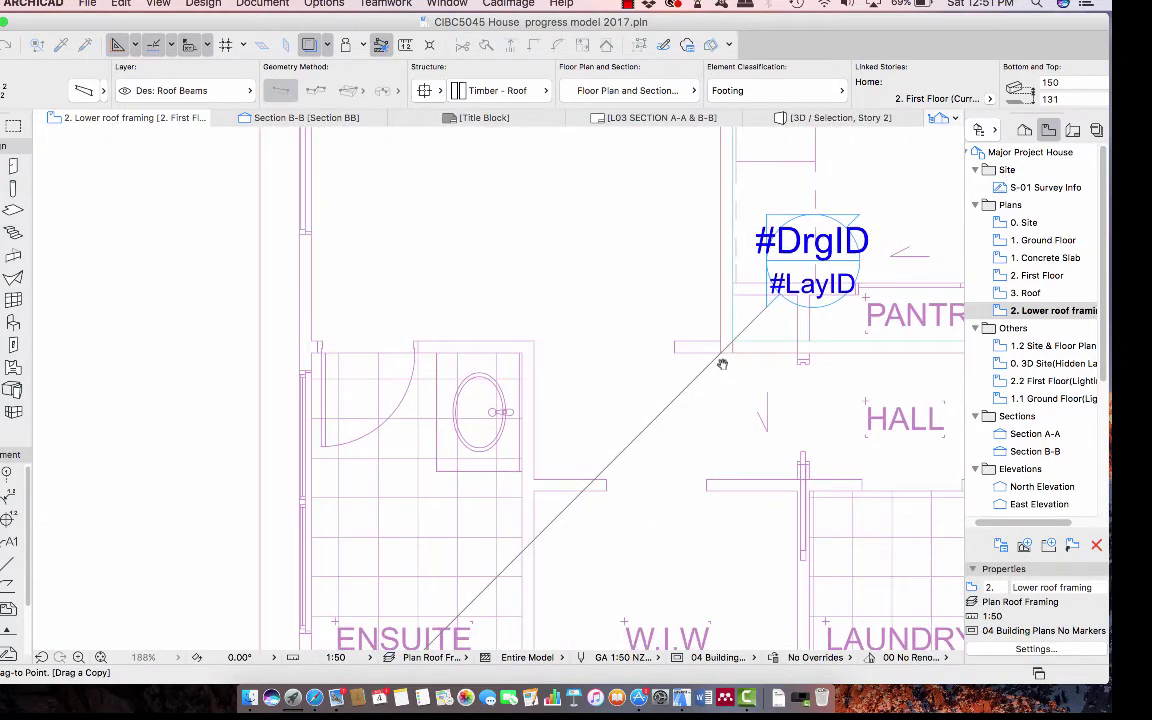
scroll(684, 455, up, 5)
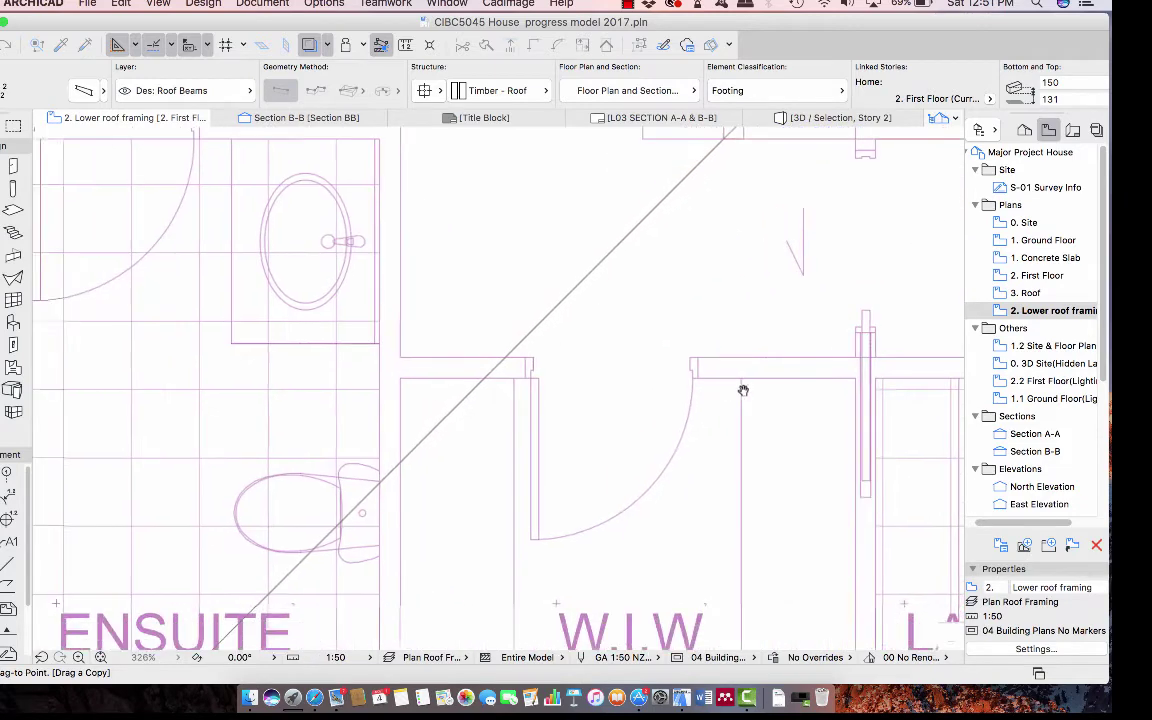
scroll(772, 383, down, 8)
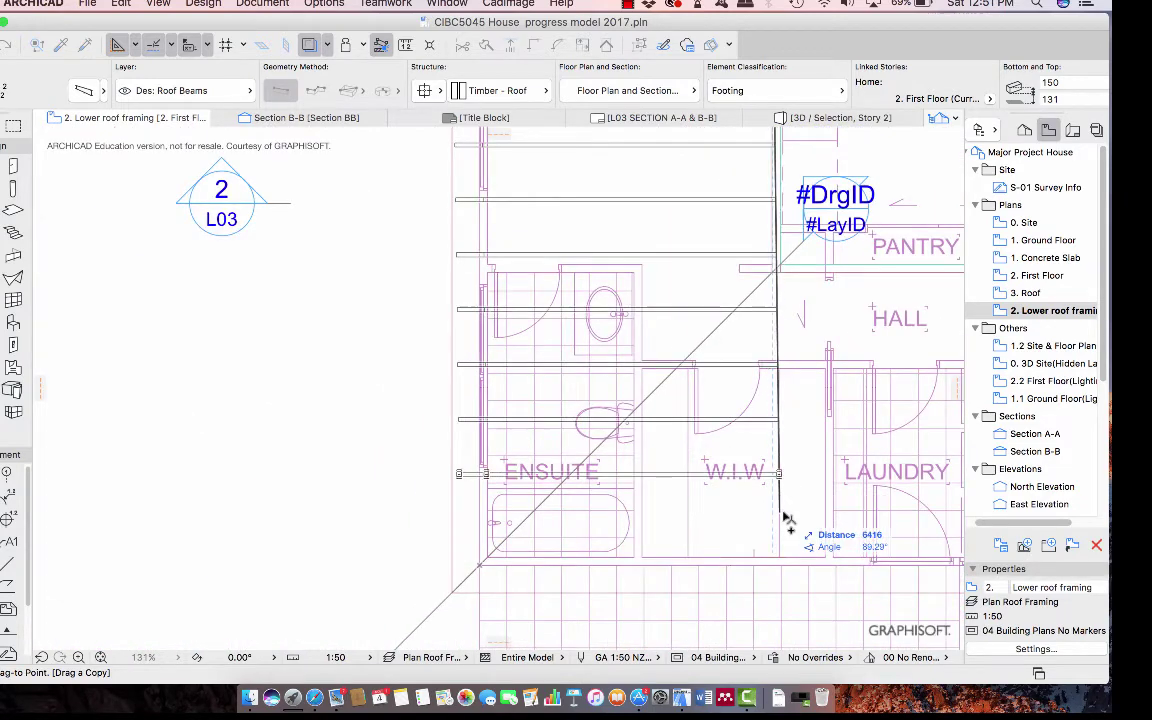
click(790, 572)
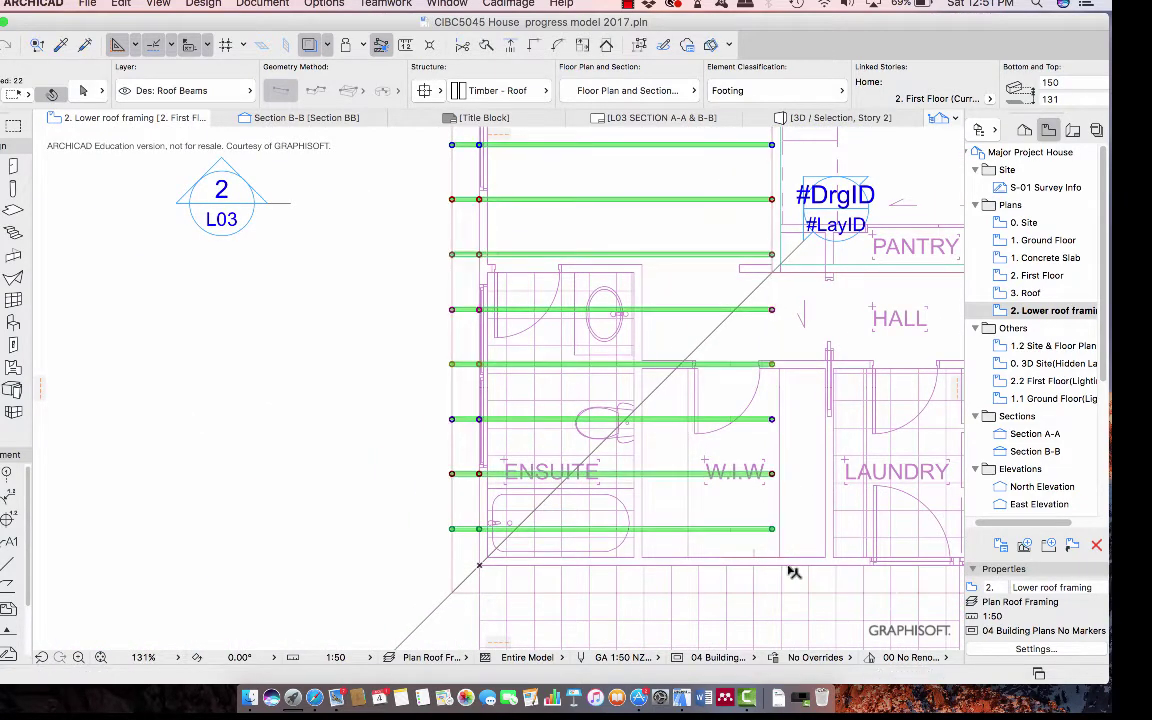
key(Escape)
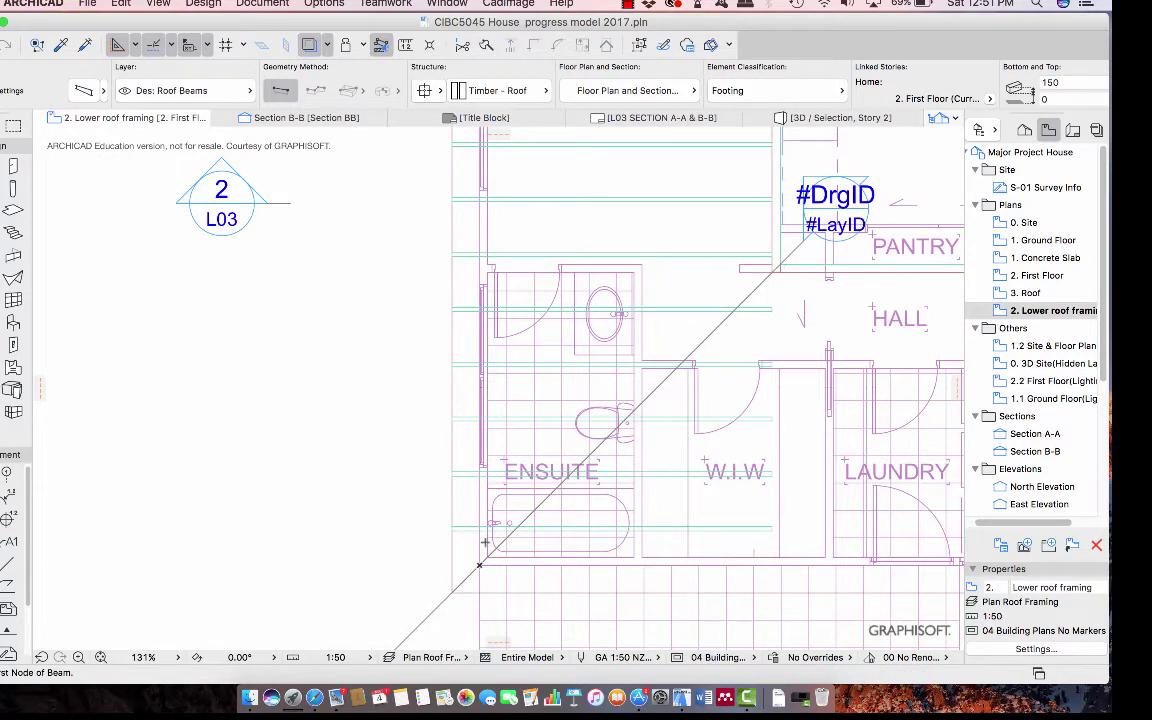
Ungroup the five lowest rafter pairs that cross the diagonal hip line over the ensuite and W.I.W.
scroll(399, 501, right, 5)
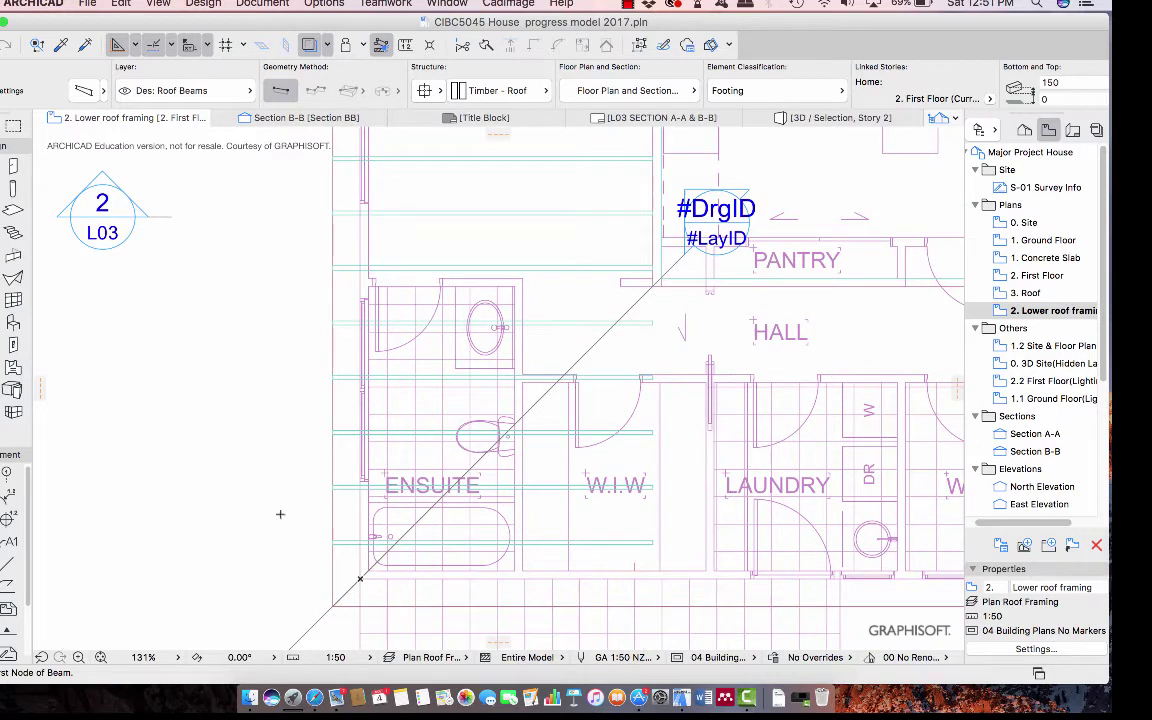
click(652, 323)
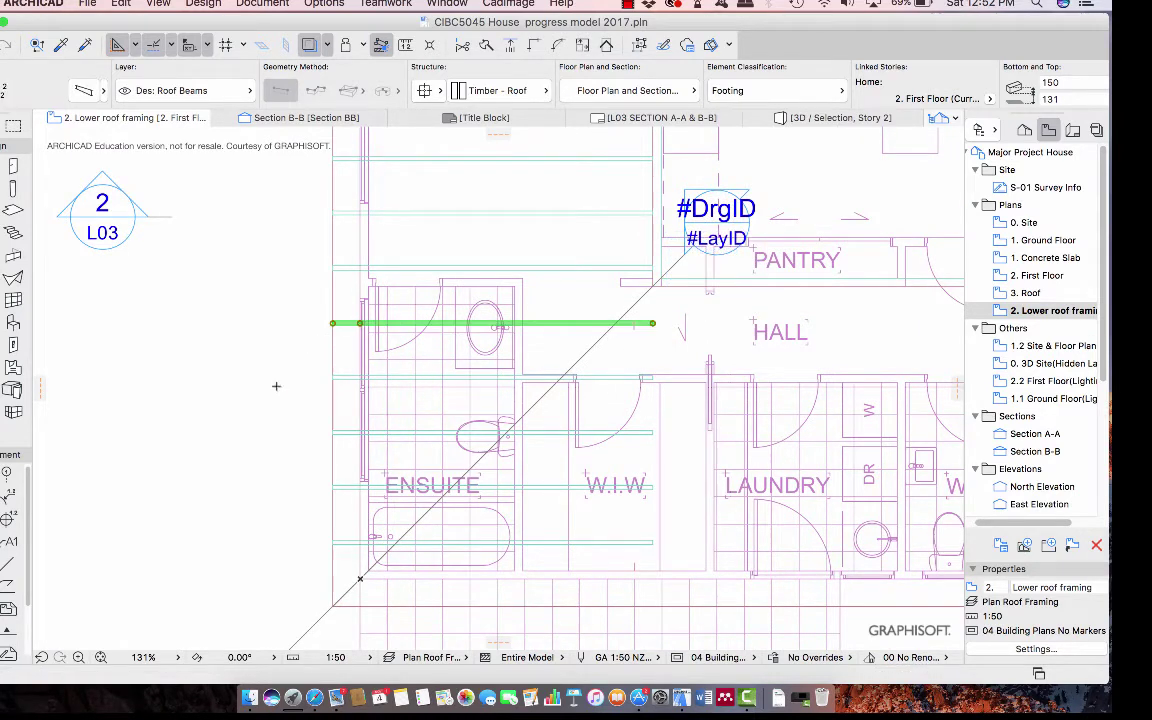
key(shift)
shift+click(612, 380)
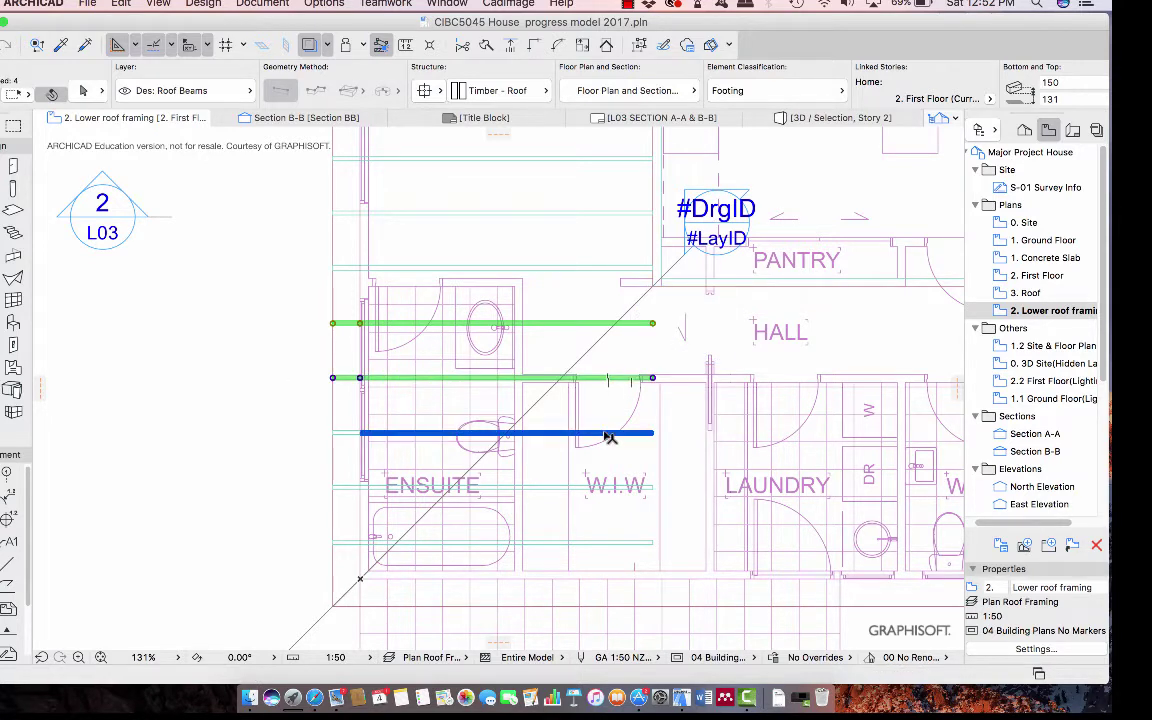
shift+click(605, 433)
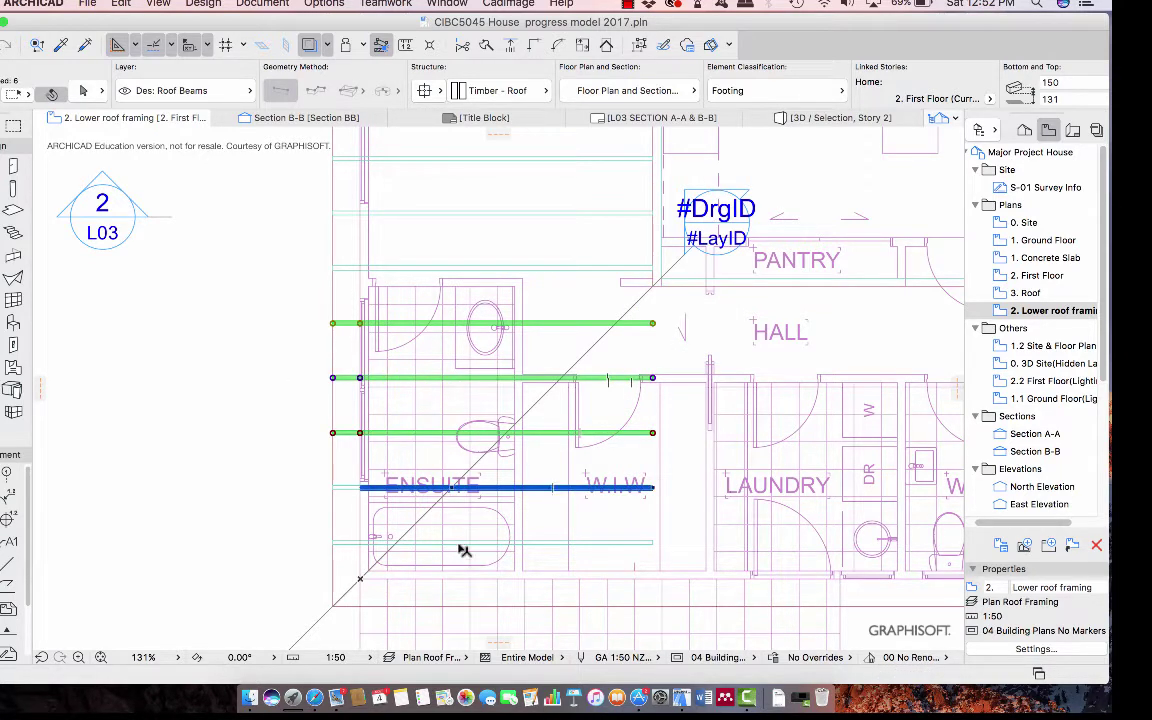
shift+click(570, 488)
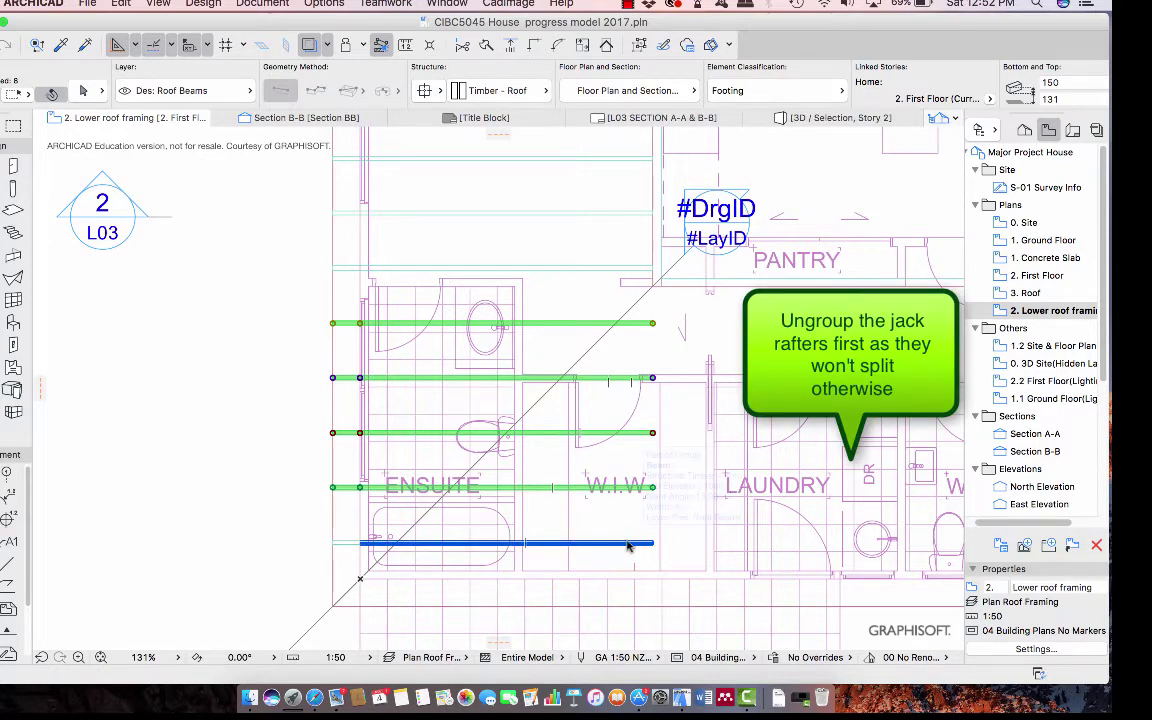
shift+click(628, 545)
click(121, 4)
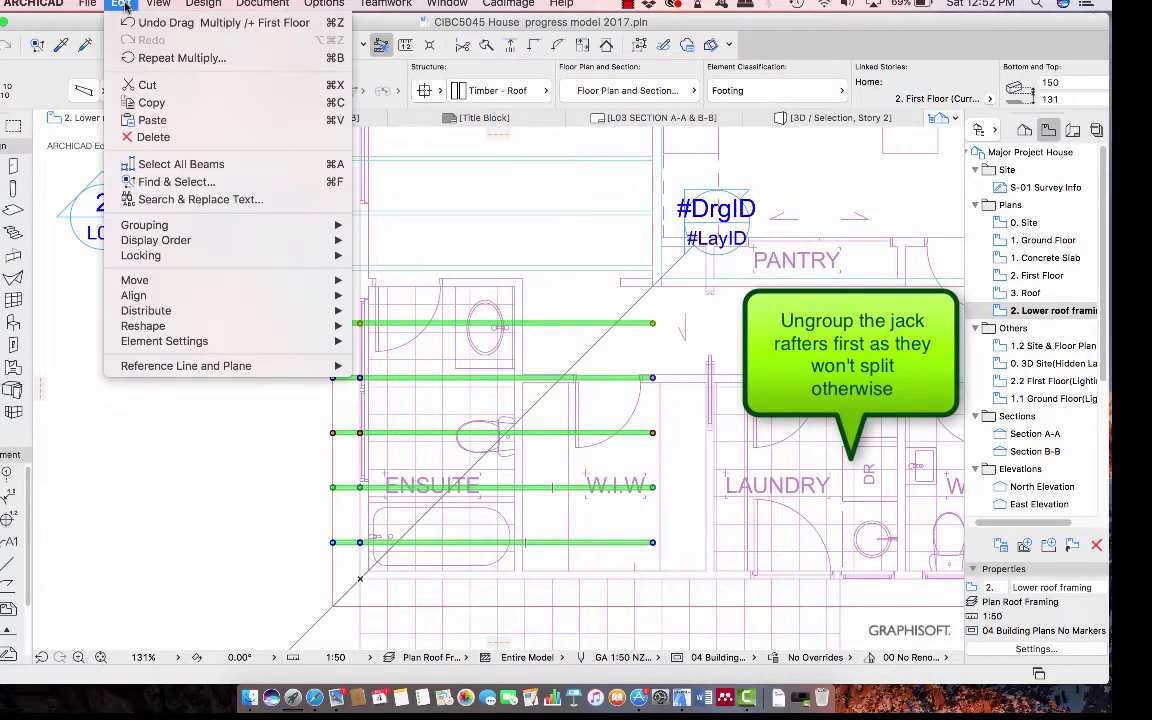
mouse_move(145, 225)
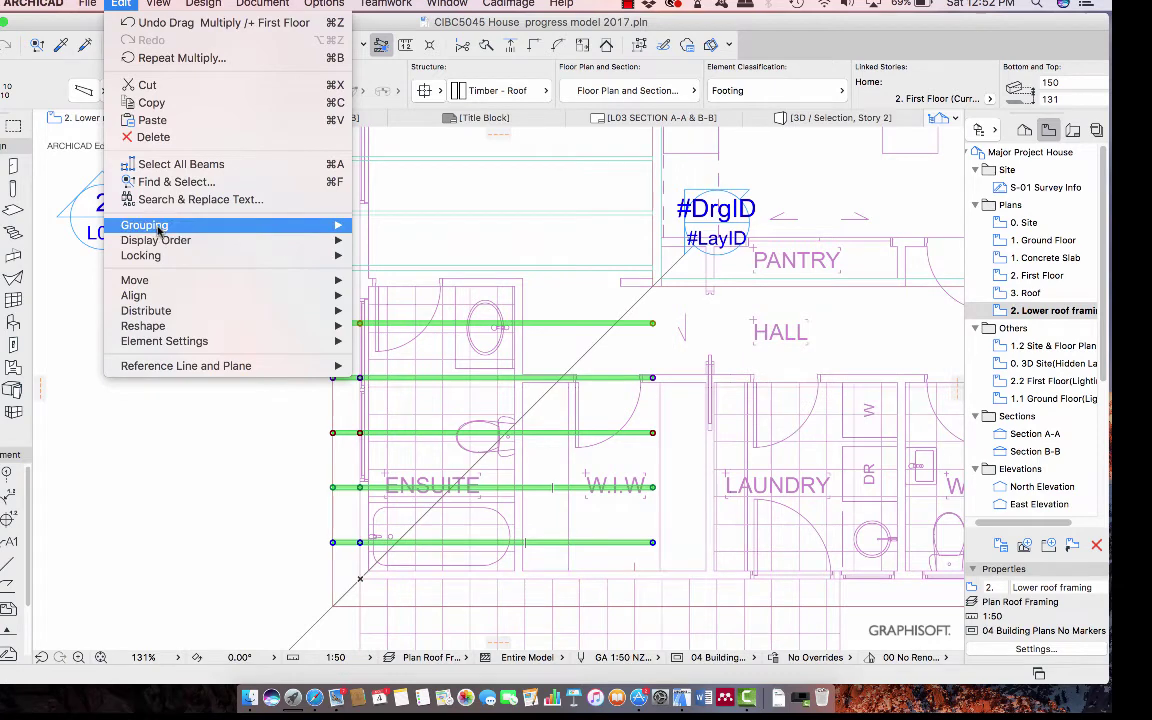
click(362, 226)
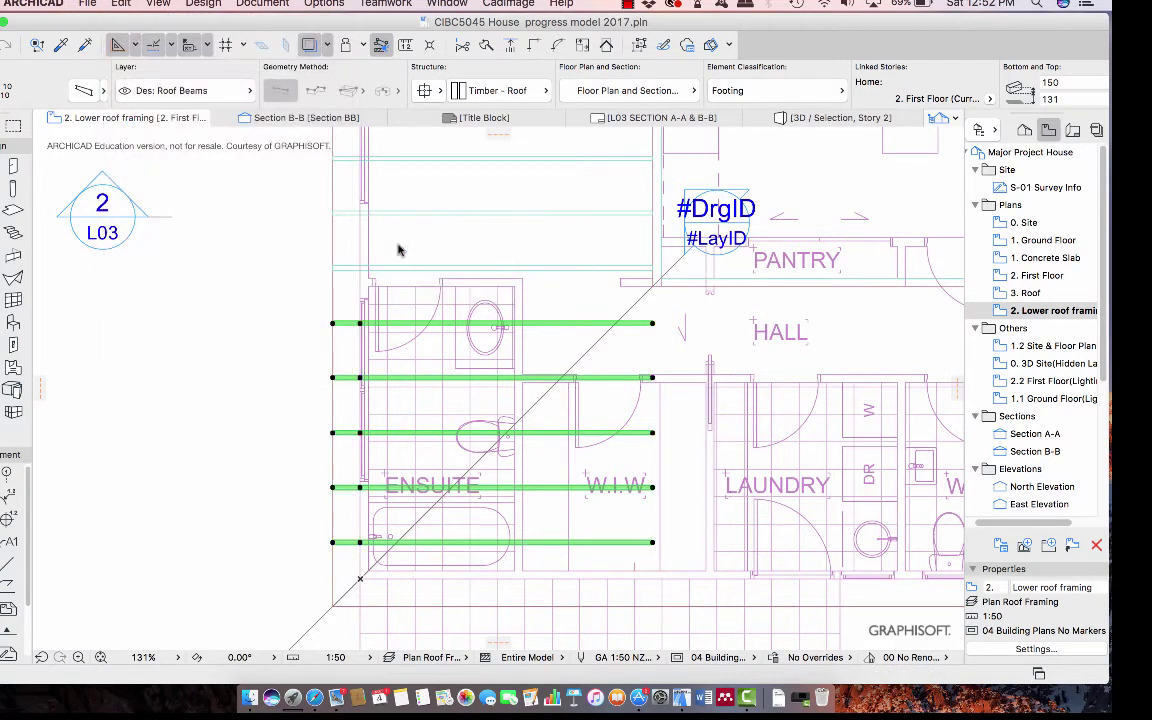
key(Escape)
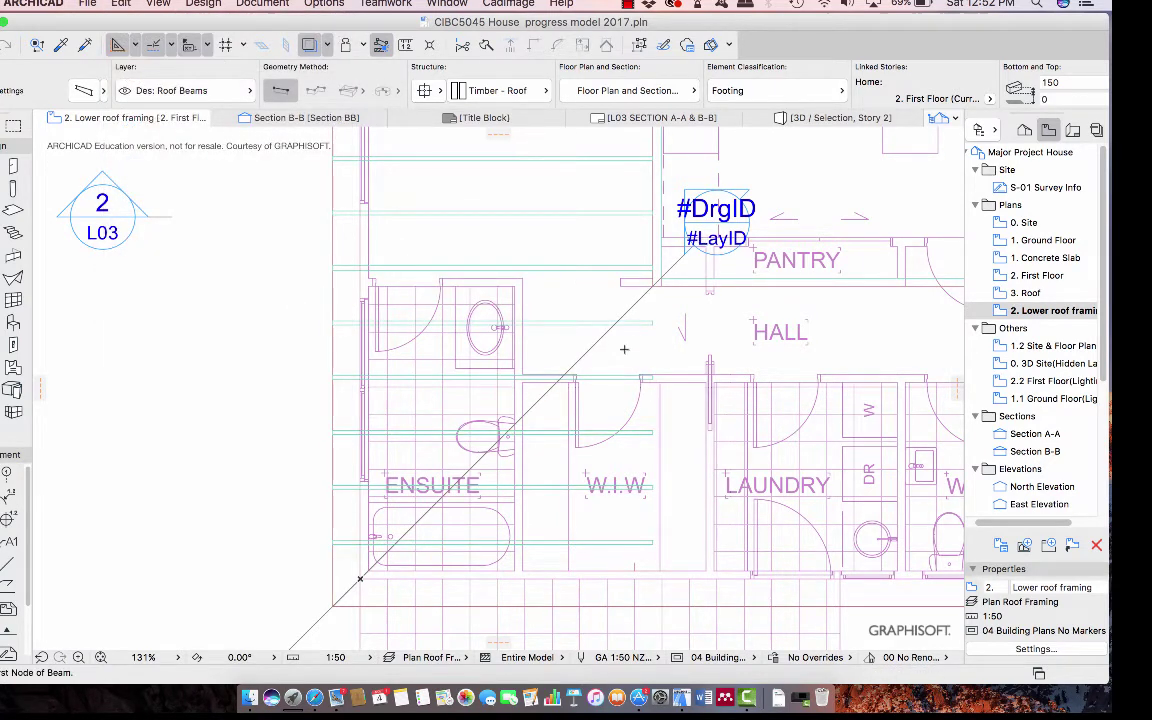
Split the five ungrouped long rafters along the diagonal hip line and delete the pieces on its lower-right side.
click(648, 324)
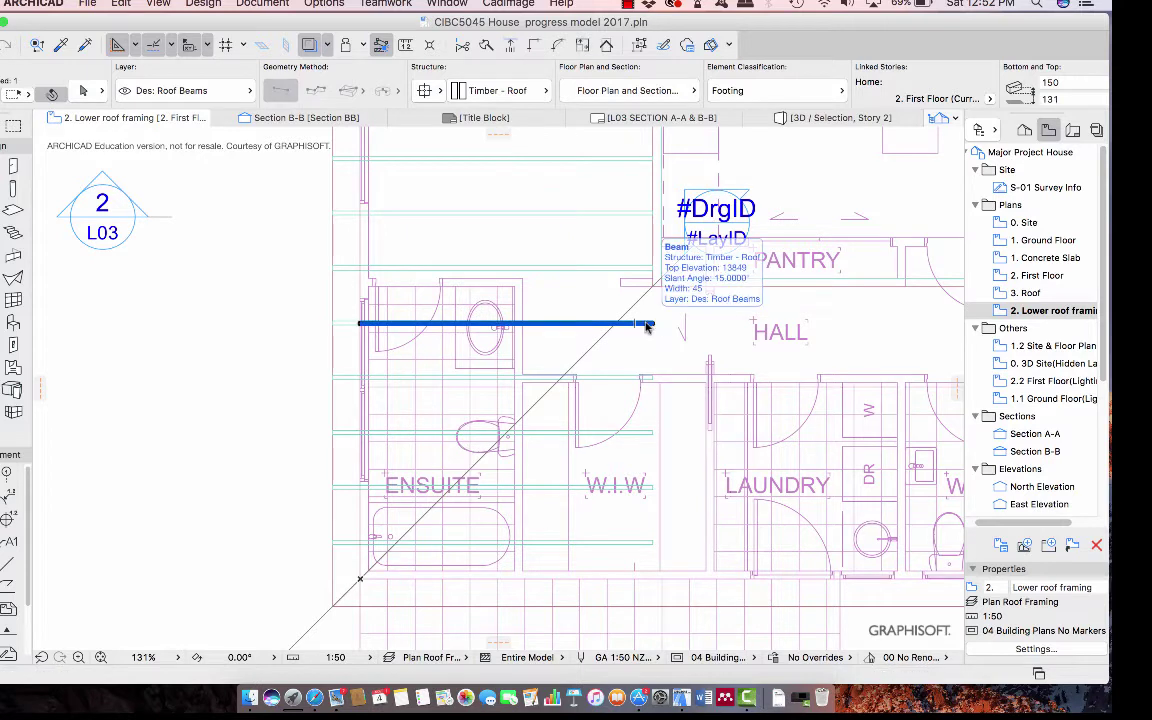
key(shift)
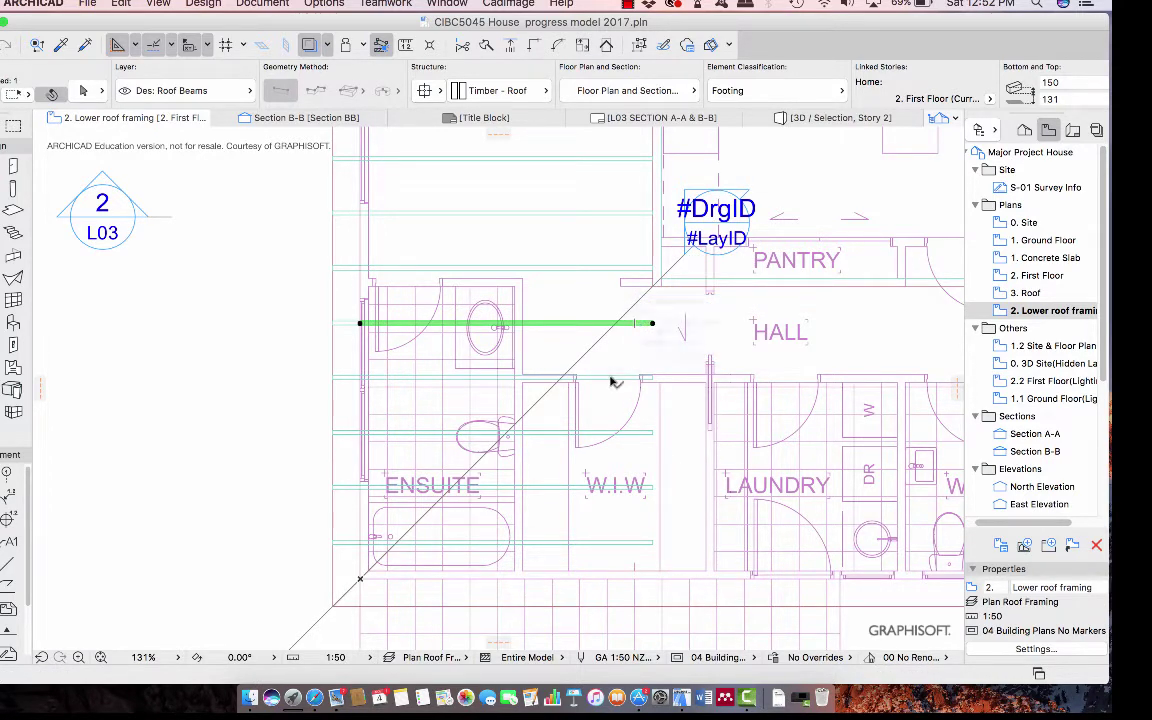
key(shift)
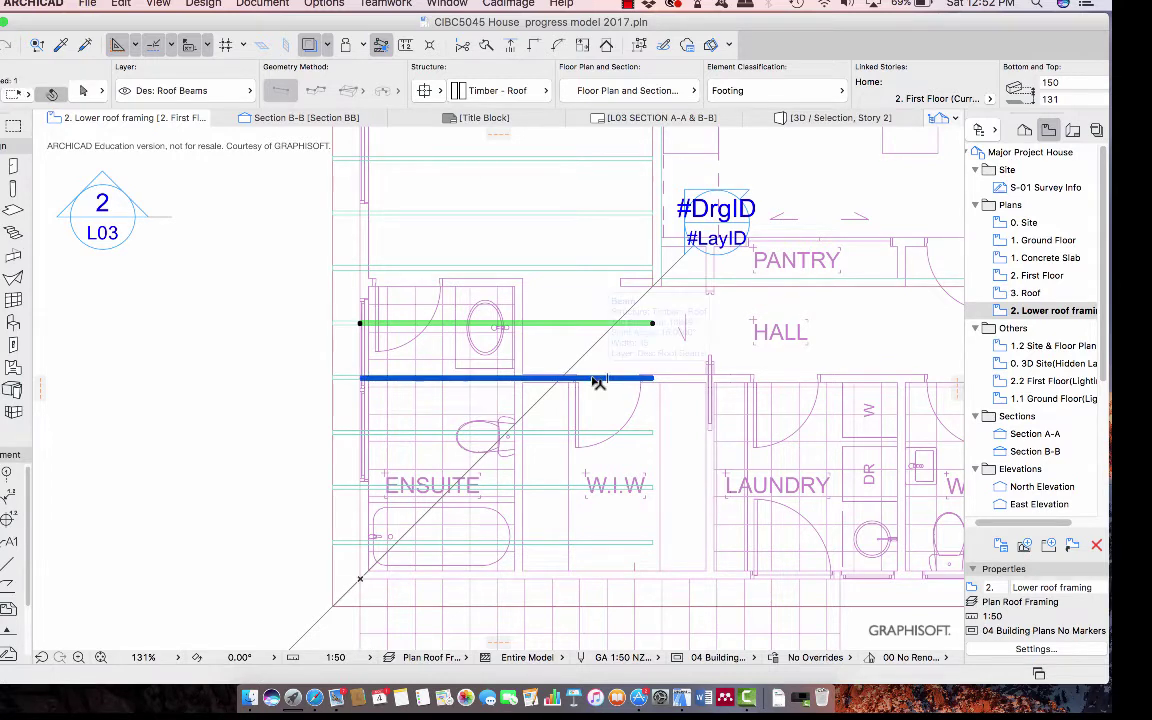
shift+click(592, 379)
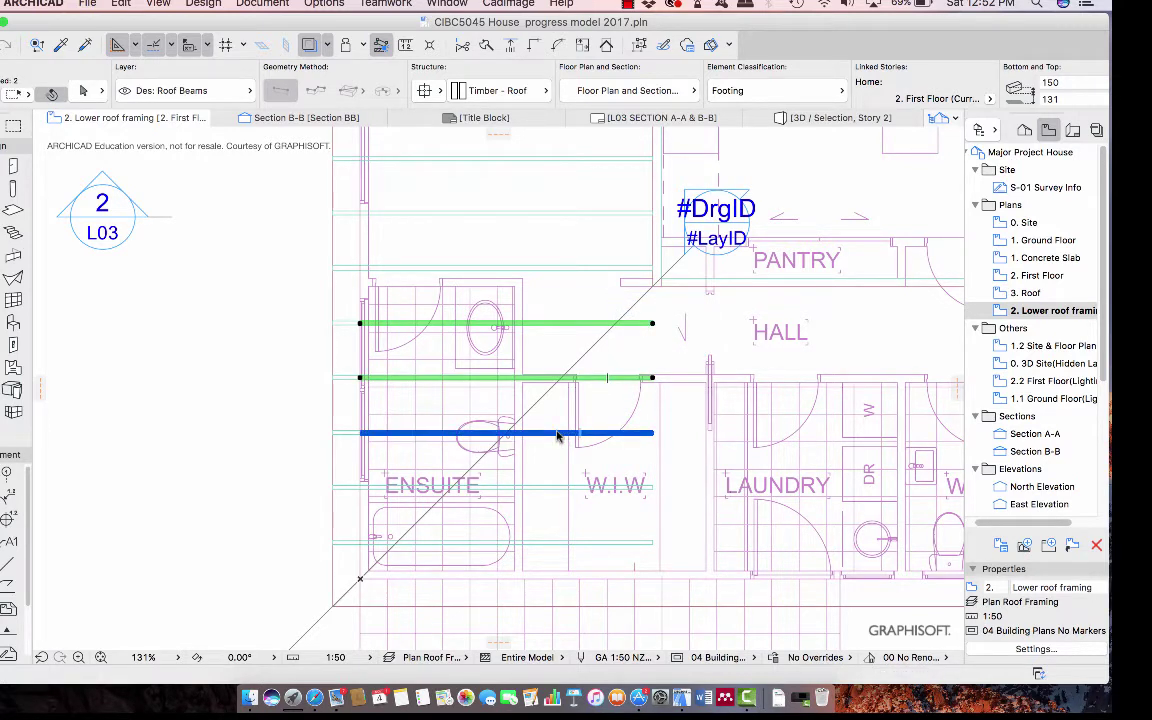
shift+click(563, 437)
shift+click(537, 488)
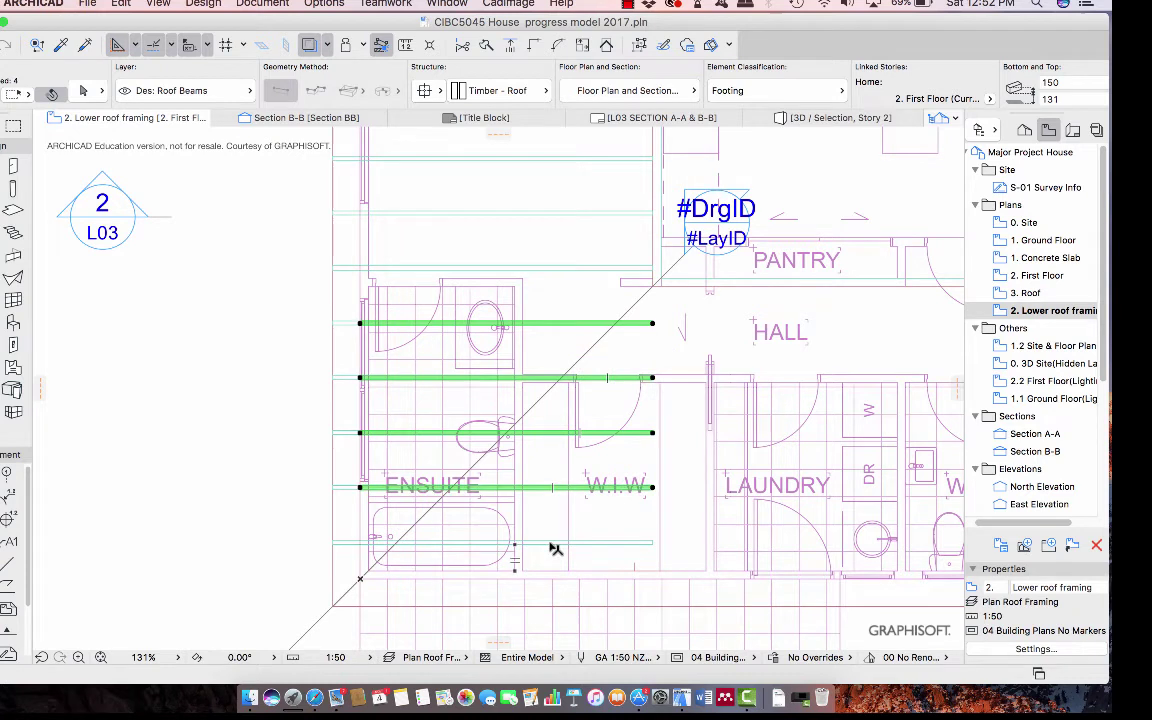
shift+click(549, 548)
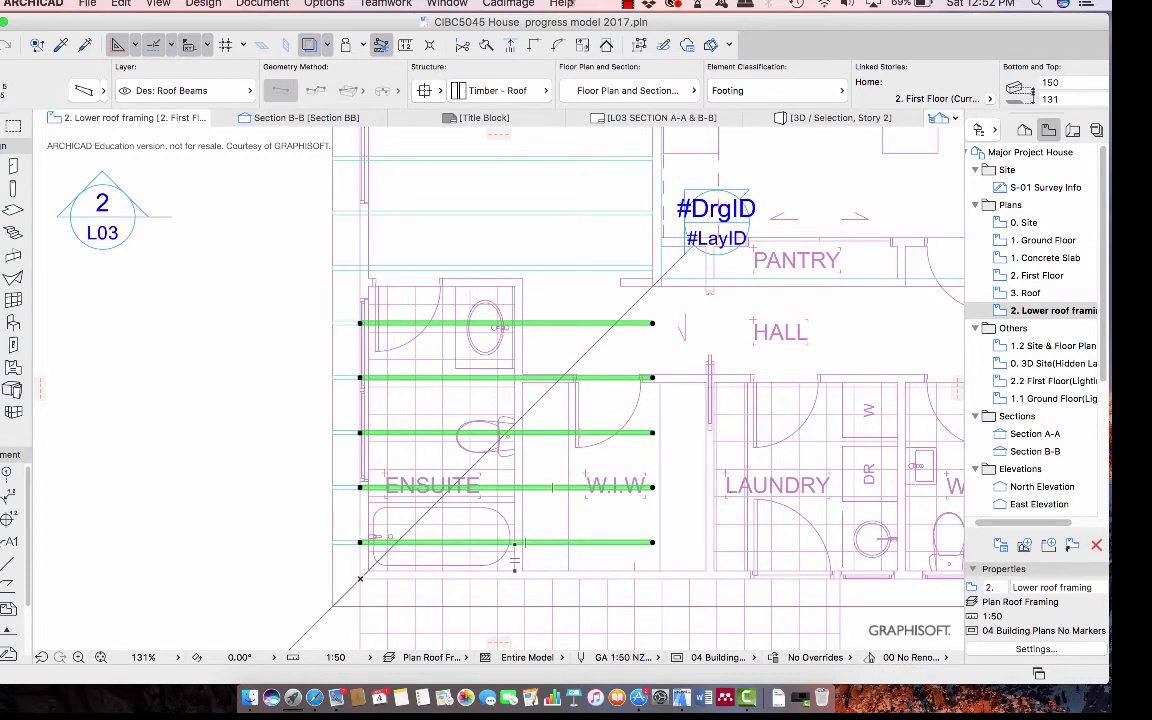
click(437, 44)
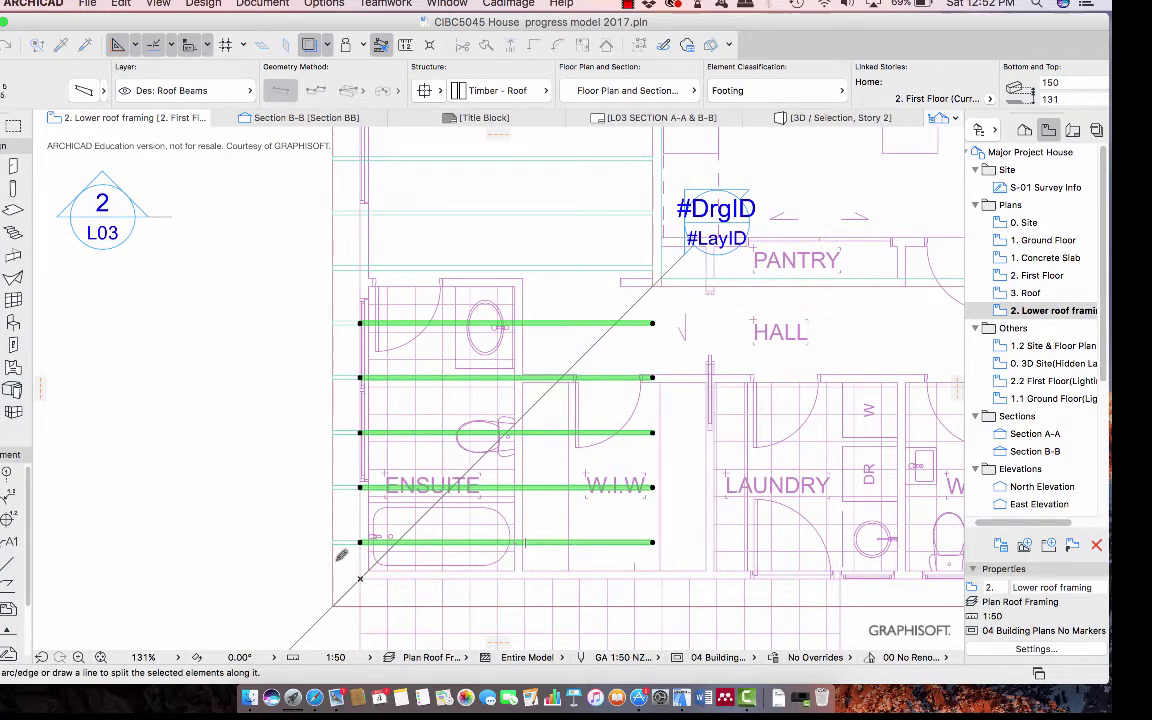
click(334, 604)
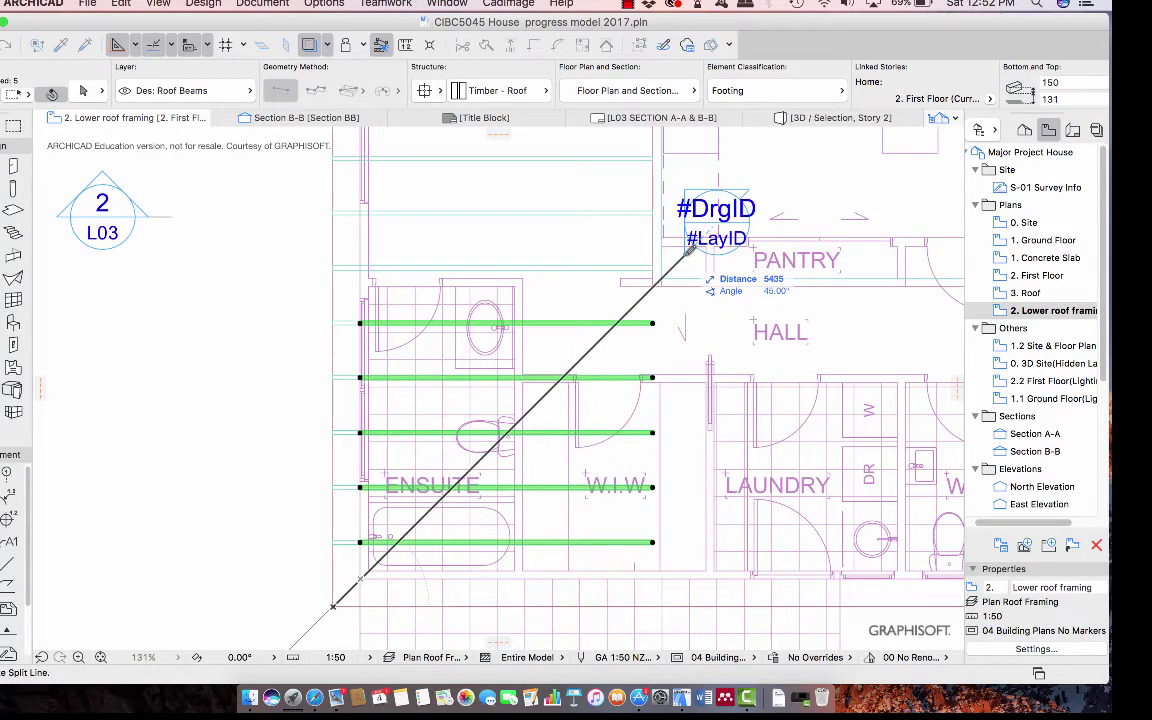
click(688, 251)
click(698, 341)
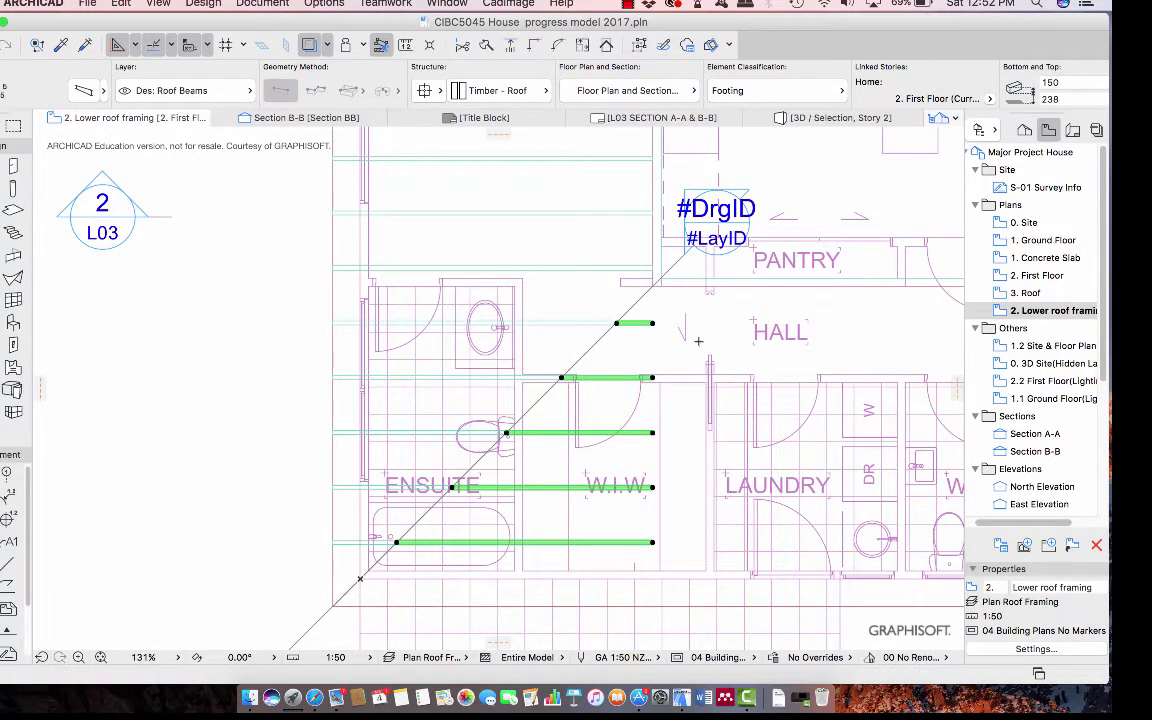
key(Delete)
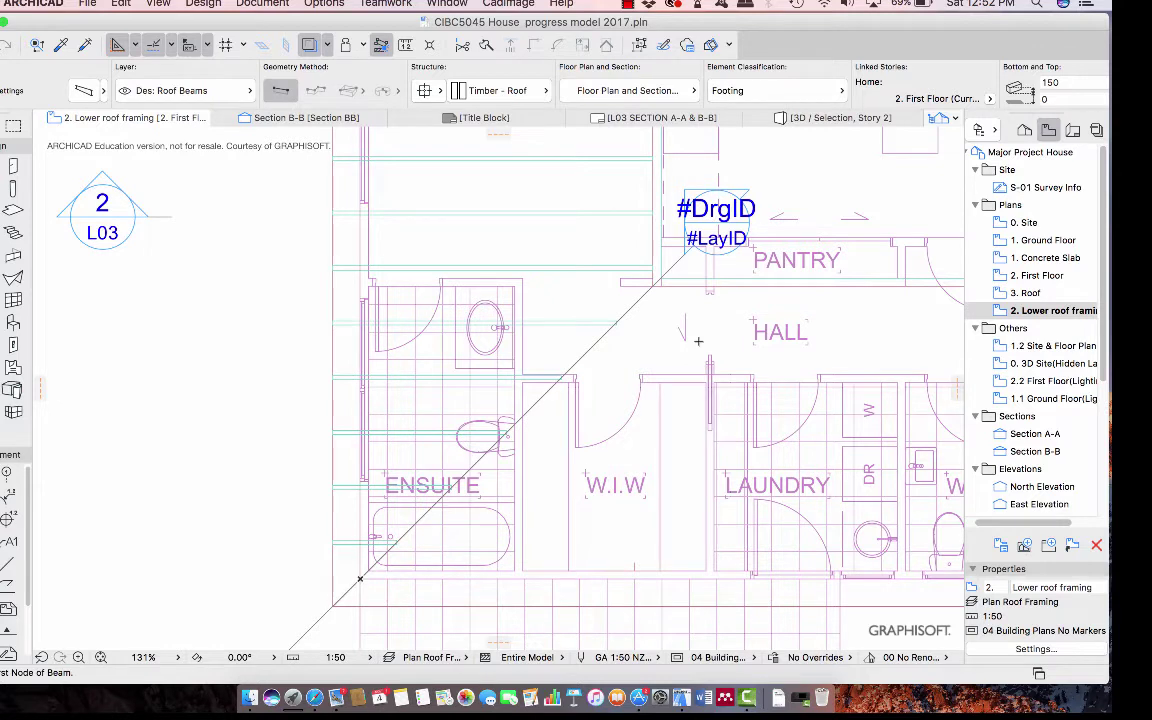
Select the lowest full-length rafter pair plus the five trimmed rafters with their eaves pieces, and examine them in 3D.
shift+click(567, 268)
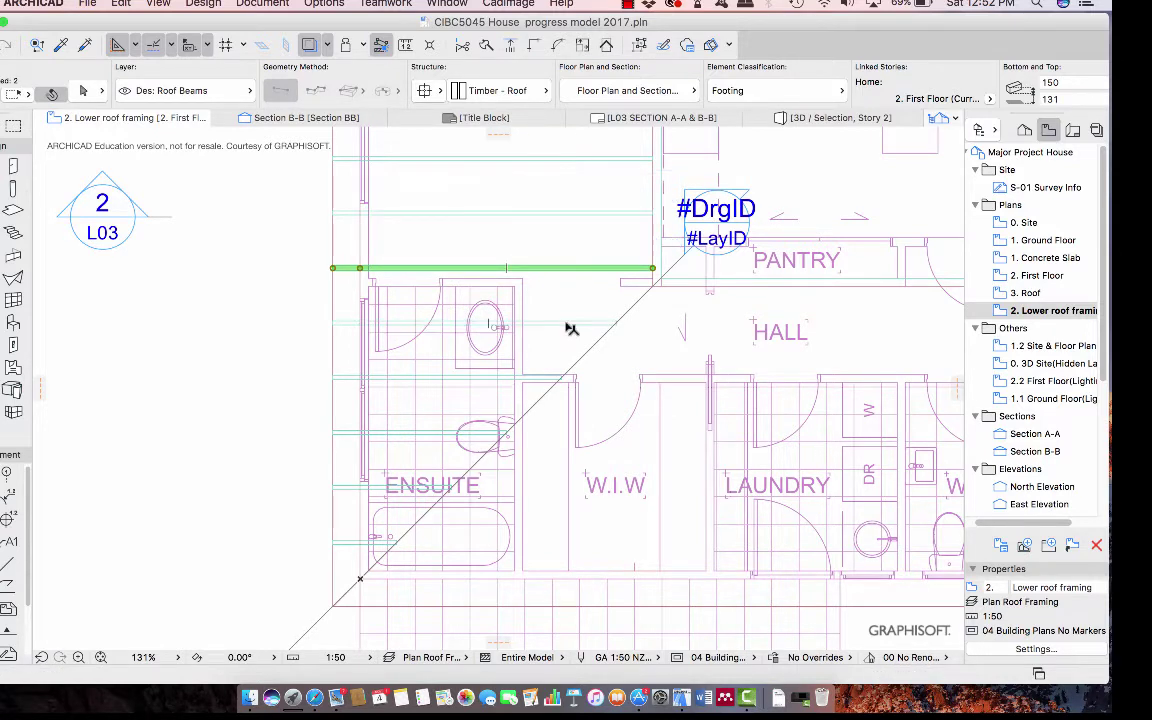
shift+click(366, 325)
shift+click(345, 325)
shift+click(347, 380)
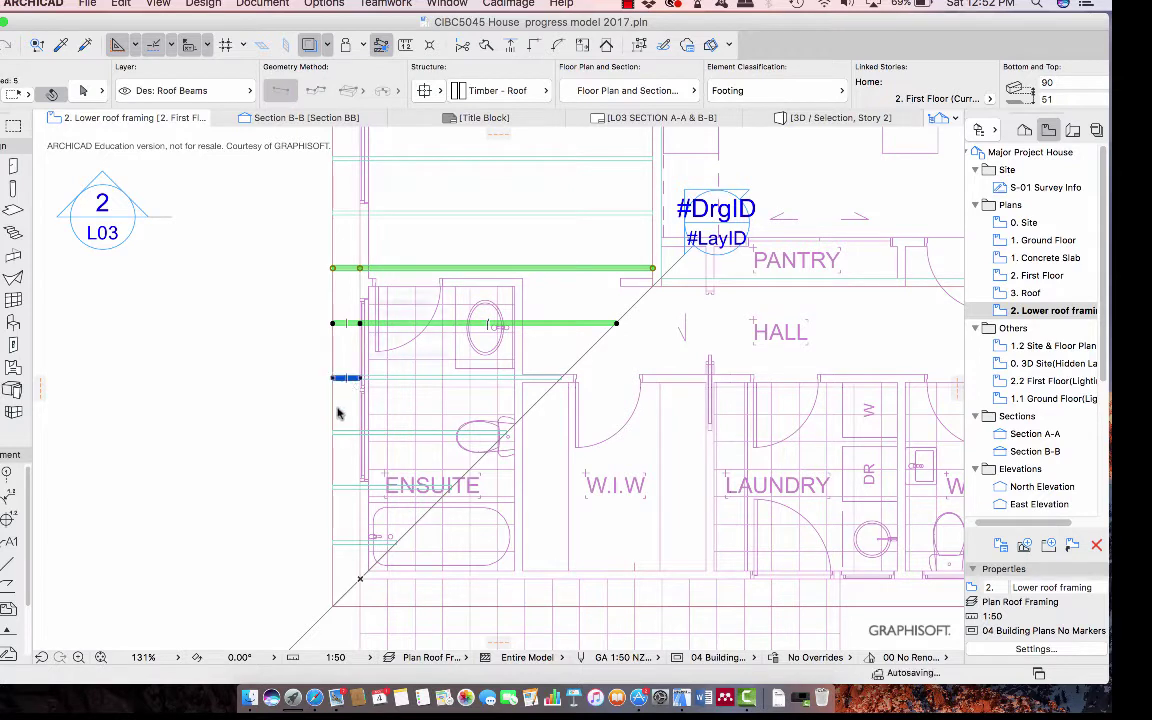
shift+click(345, 488)
shift+click(347, 545)
shift+click(370, 440)
shift+click(416, 438)
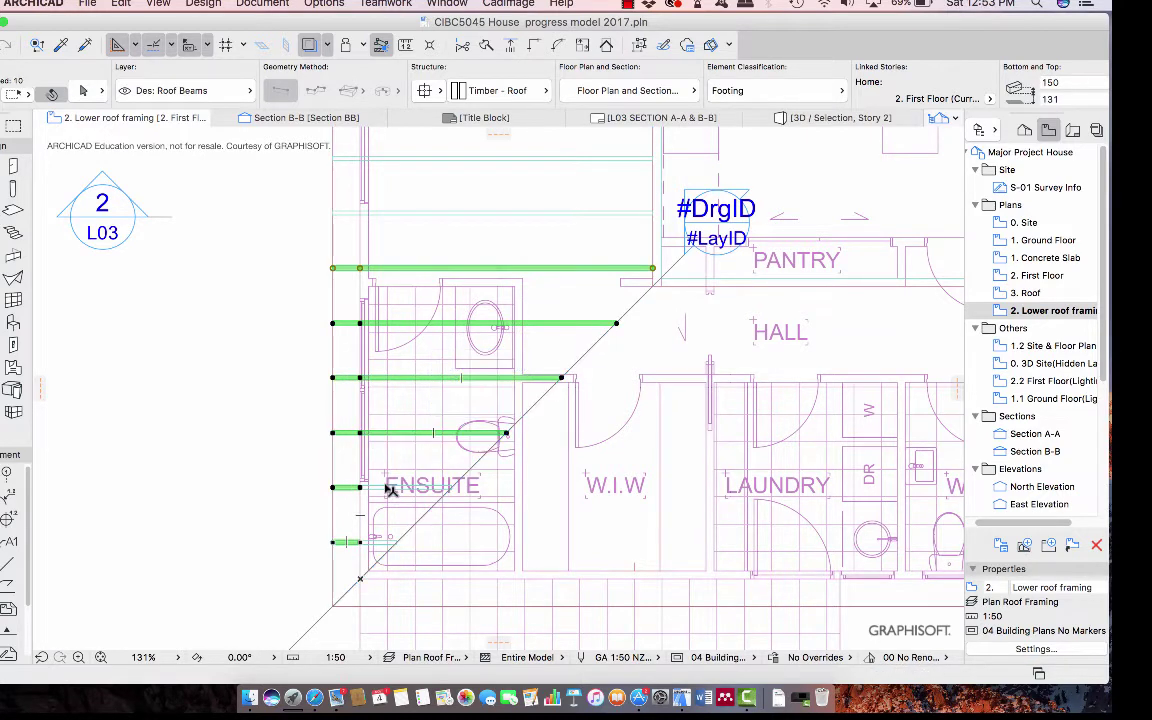
shift+click(386, 487)
shift+click(385, 543)
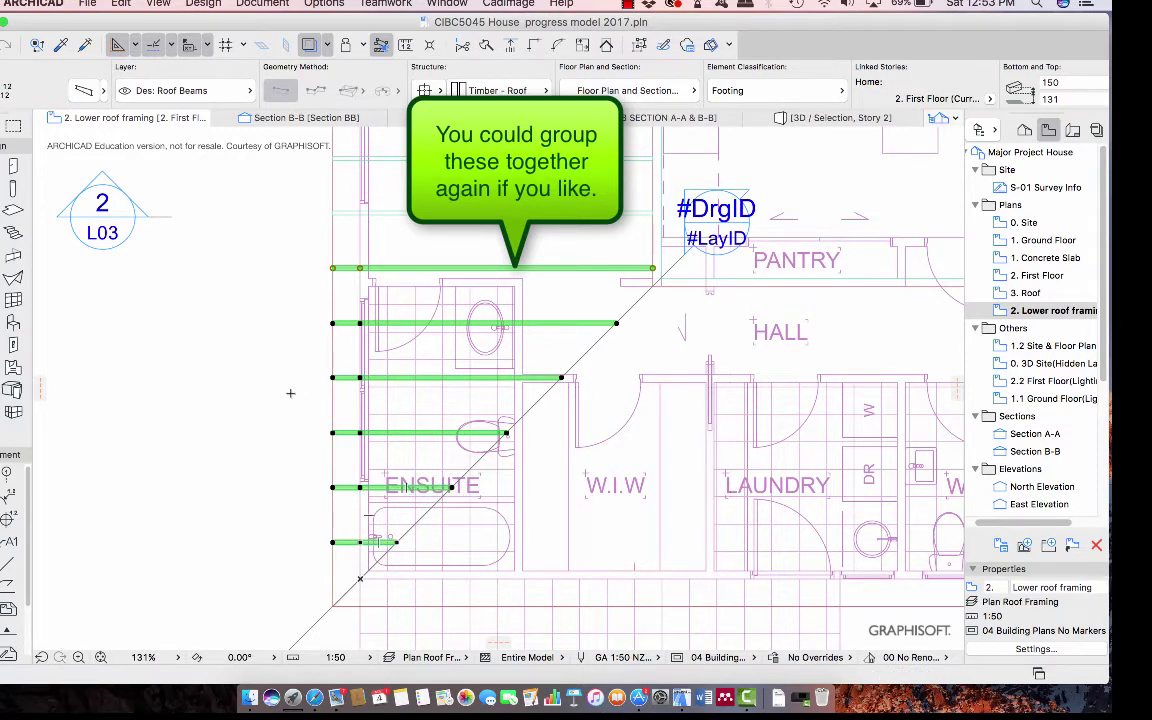
key(F5)
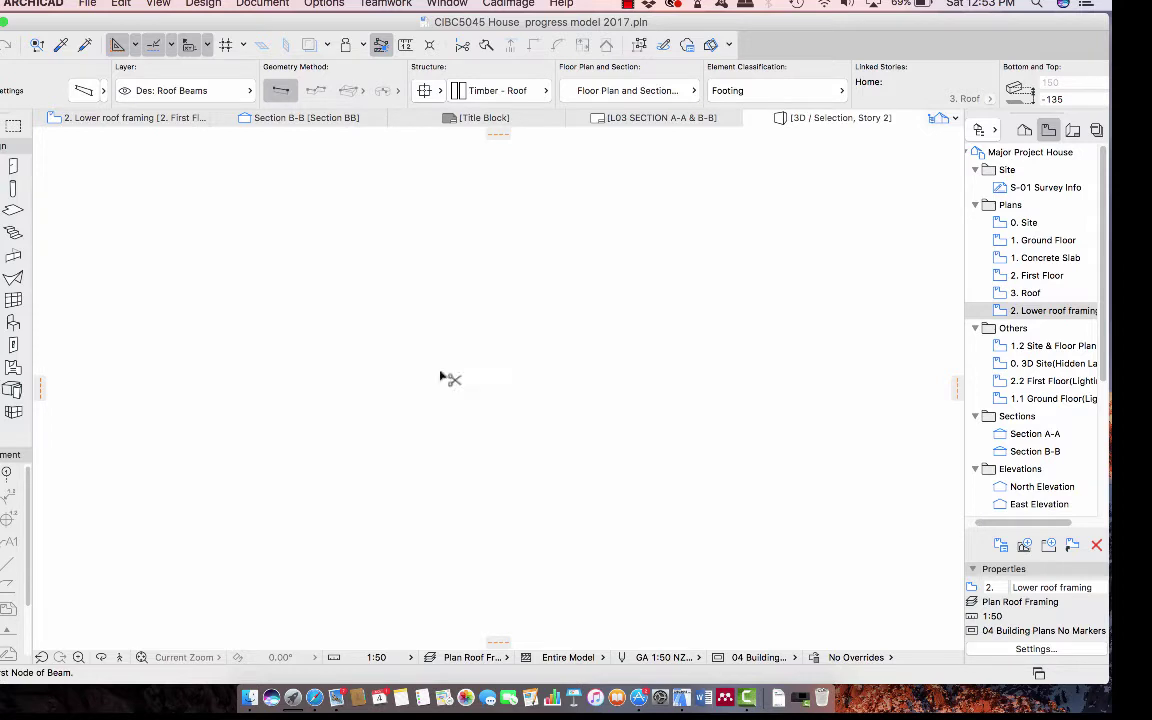
drag(662, 512, 317, 562)
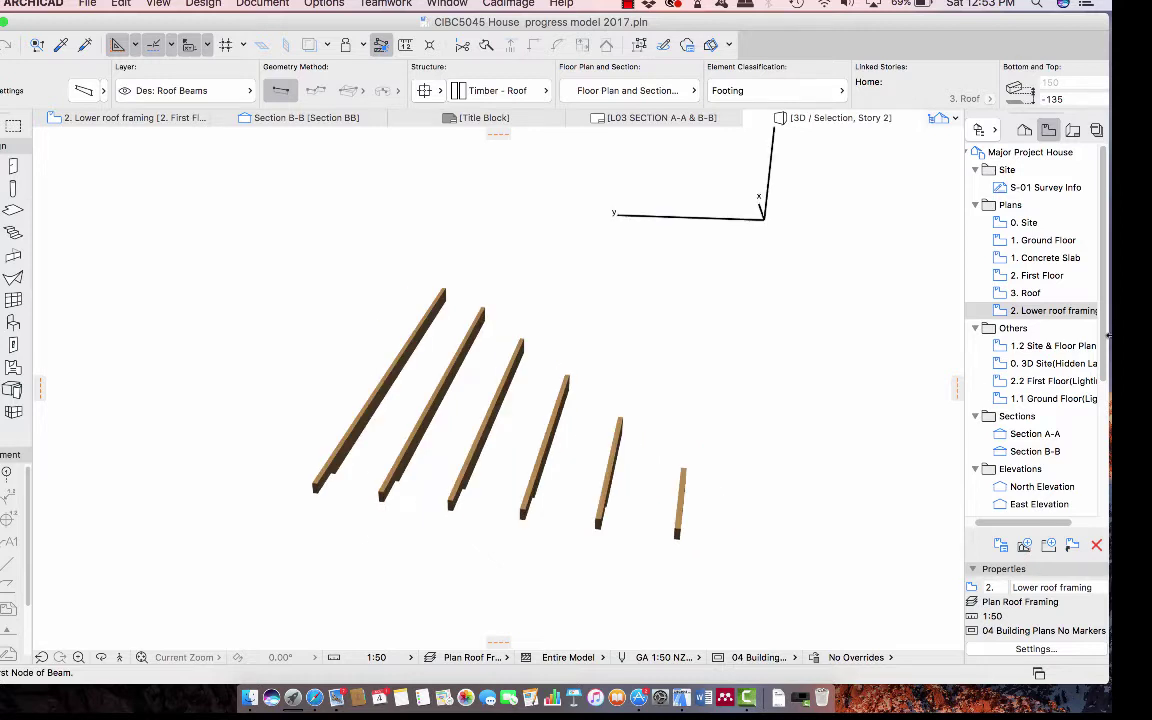
Select all beams in the 2. Lower roof framing plan, examine the whole rafter set in 3D, and return to the plan.
double_click(1050, 311)
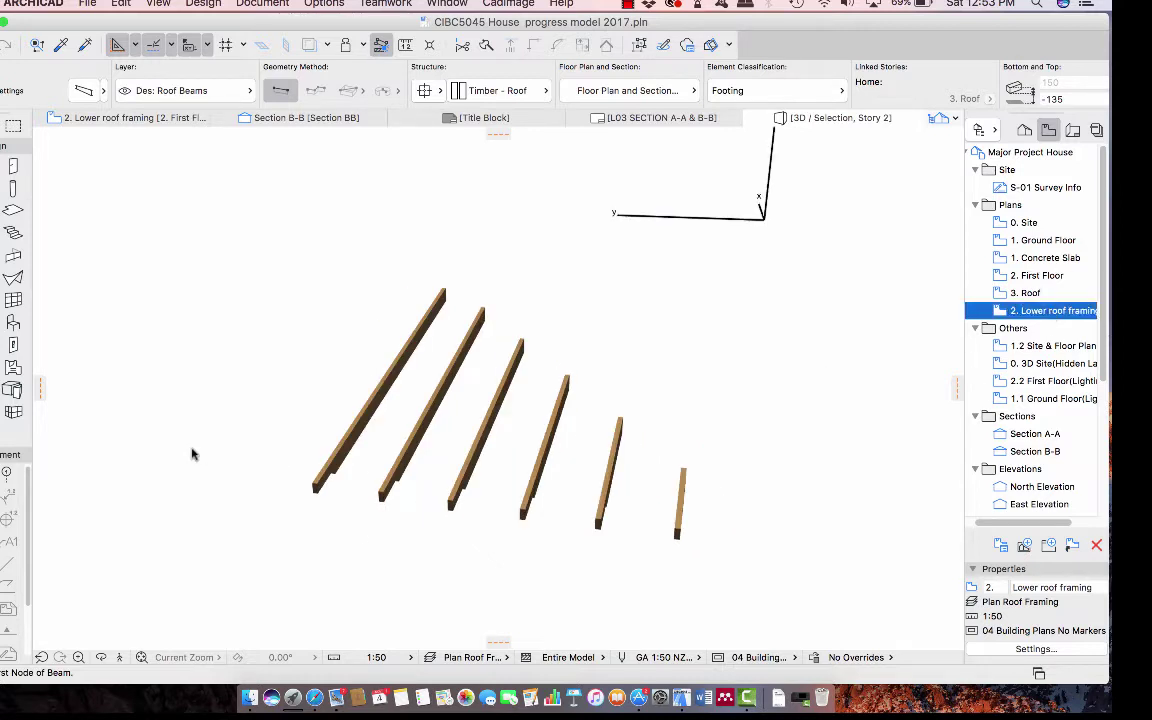
key(Escape)
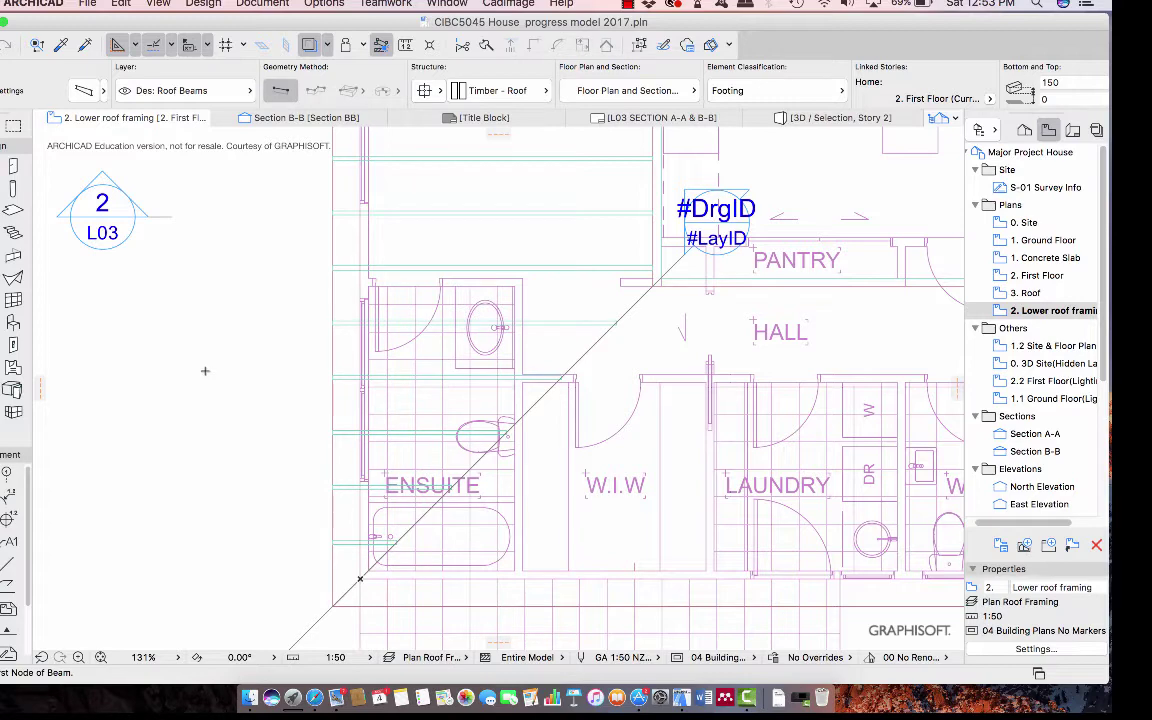
key(ctrl+a)
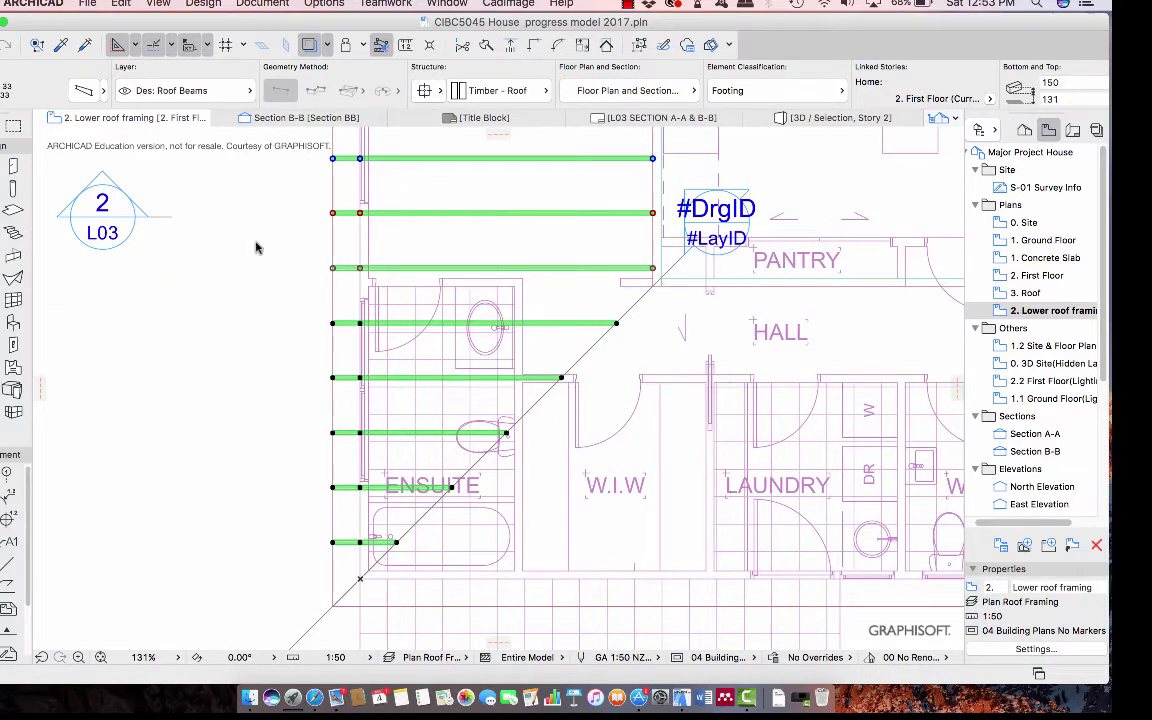
key(F5)
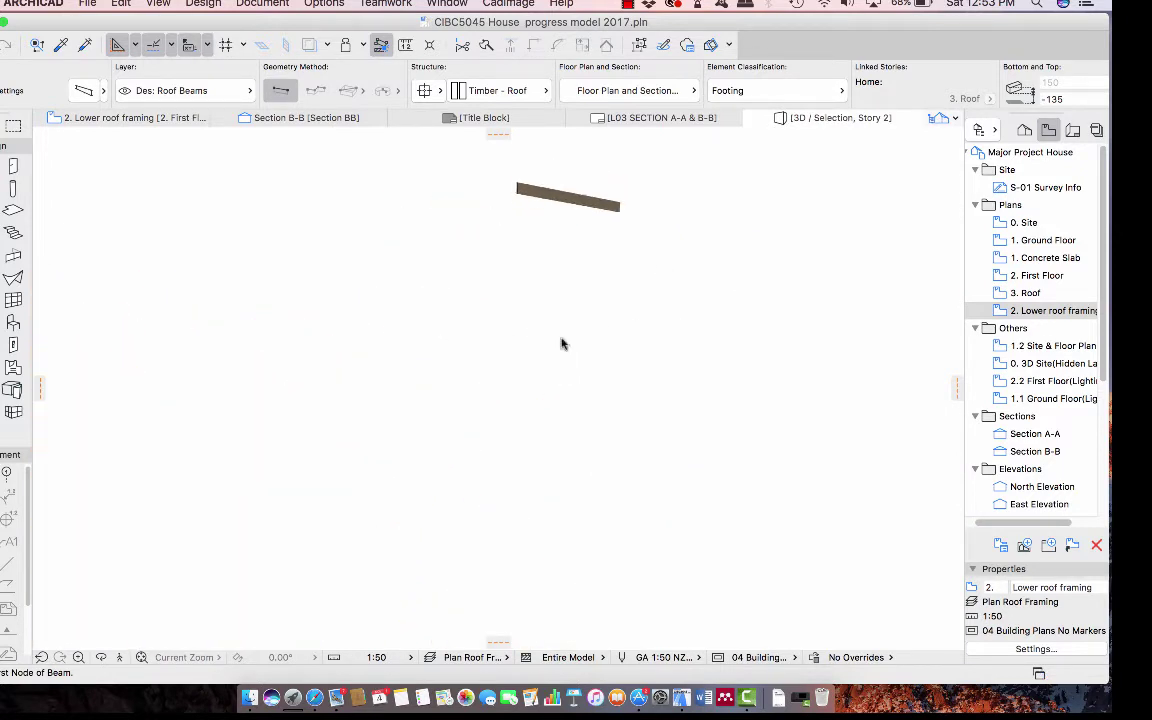
shift+middle_drag(563, 342, 243, 415)
shift+middle_drag(519, 410, 461, 407)
scroll(527, 386, up, 3)
scroll(511, 452, up, 3)
scroll(511, 452, up, 5)
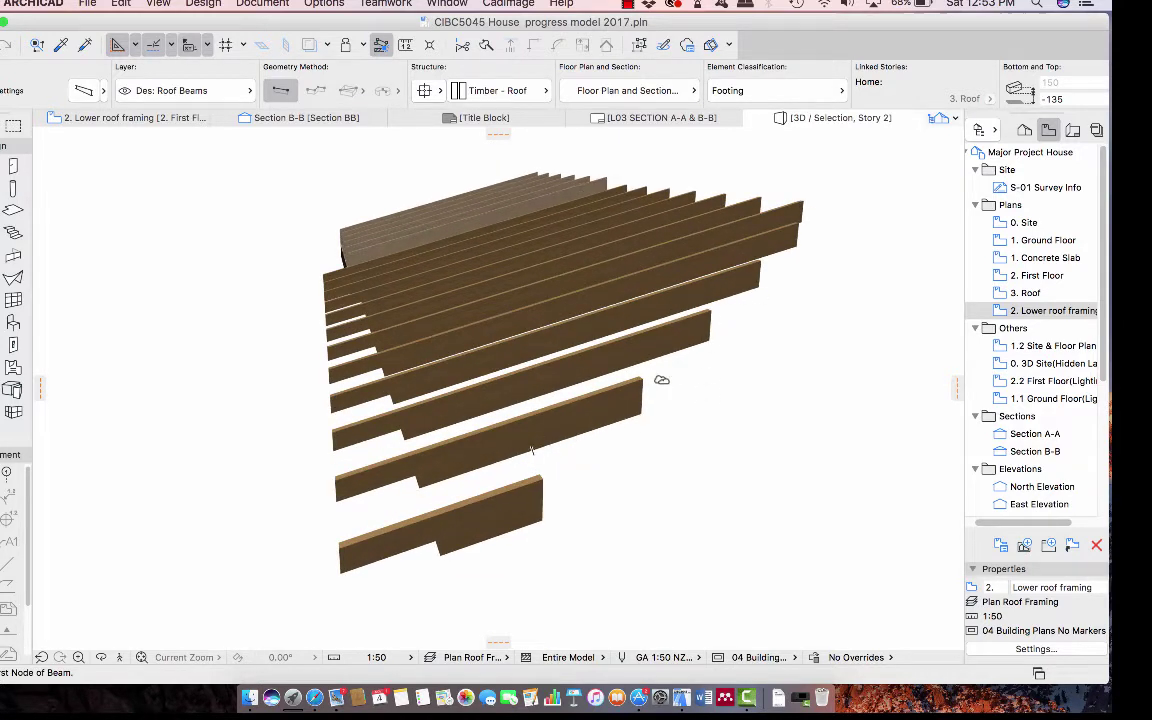
click(1034, 313)
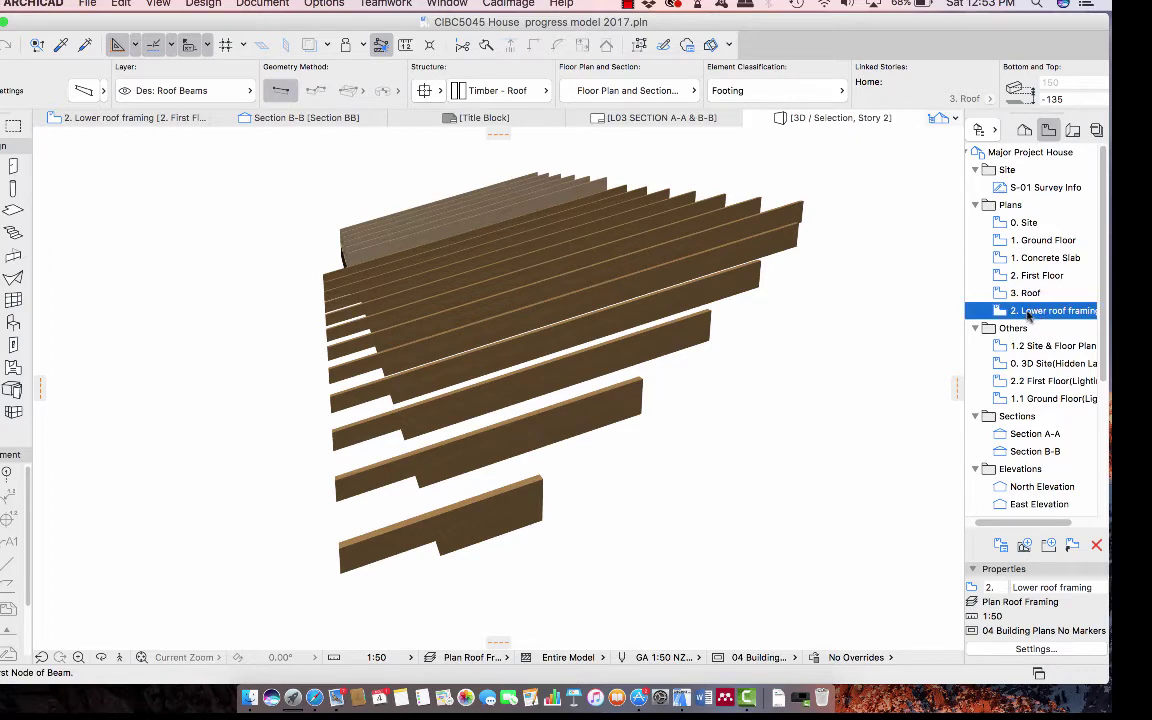
double_click(1013, 316)
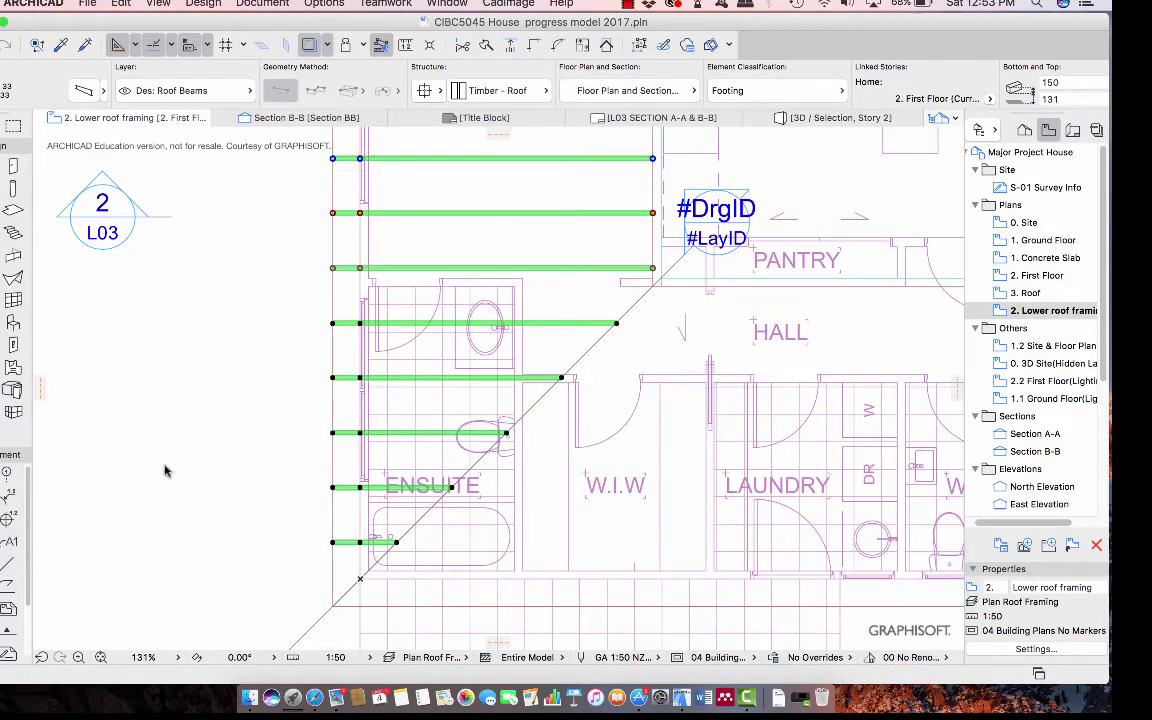
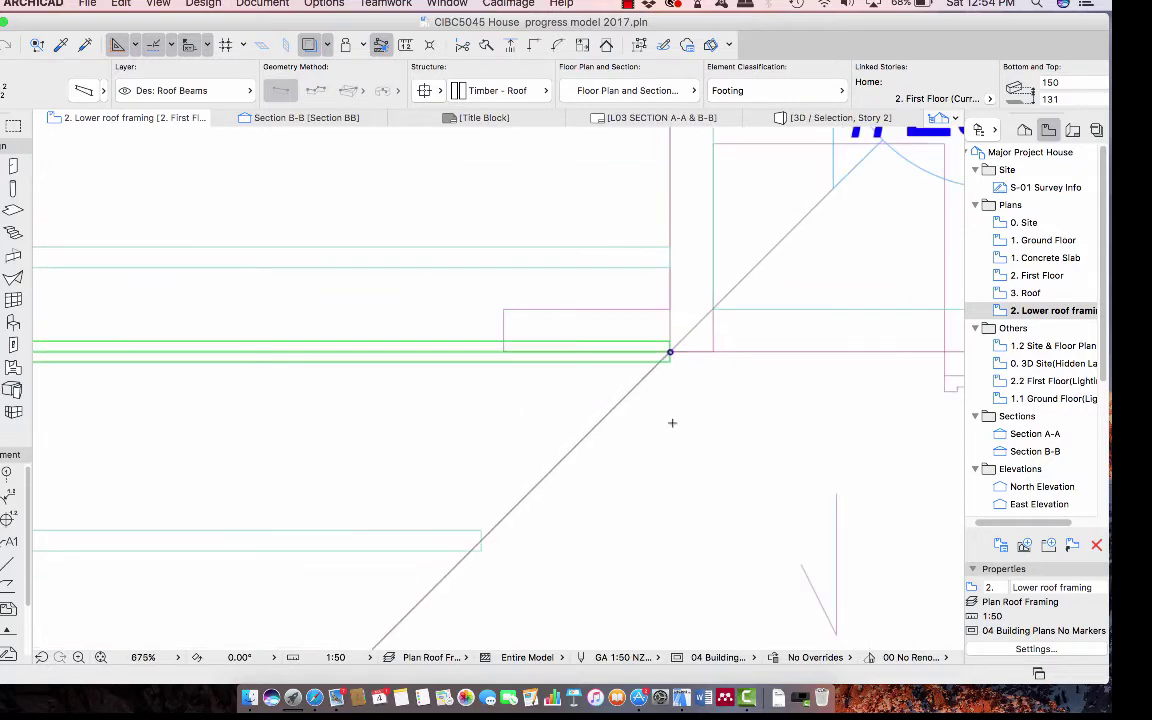
middle_drag(674, 458, 656, 330)
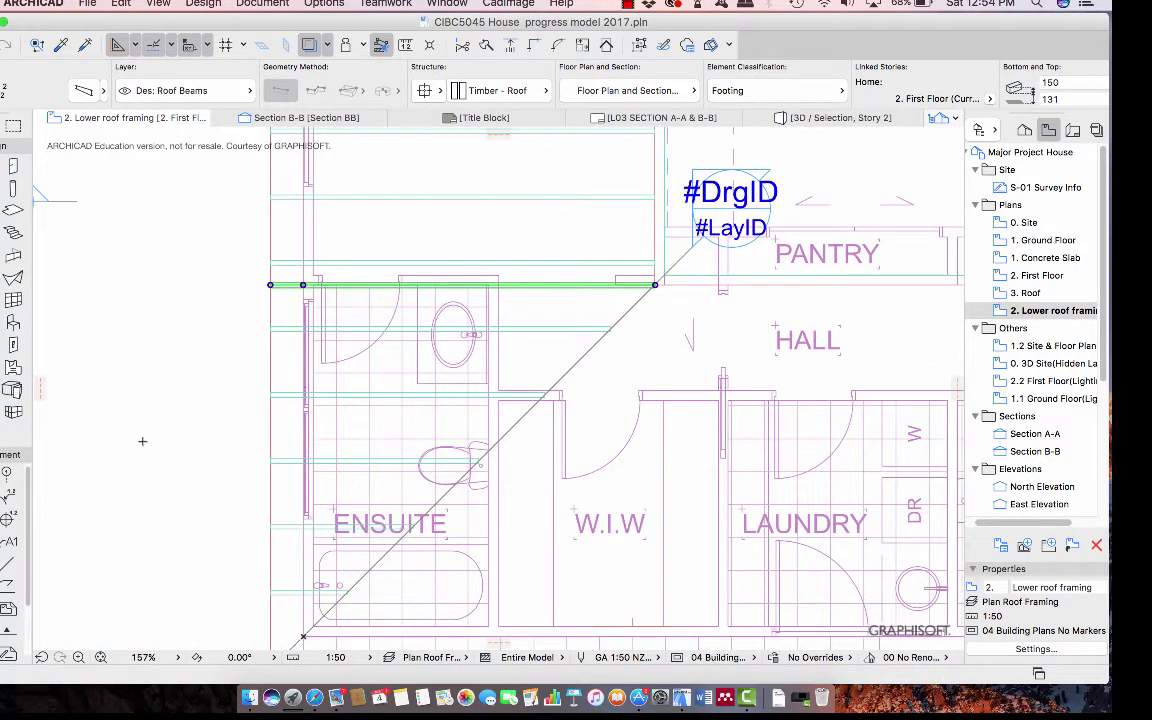
click(120, 4)
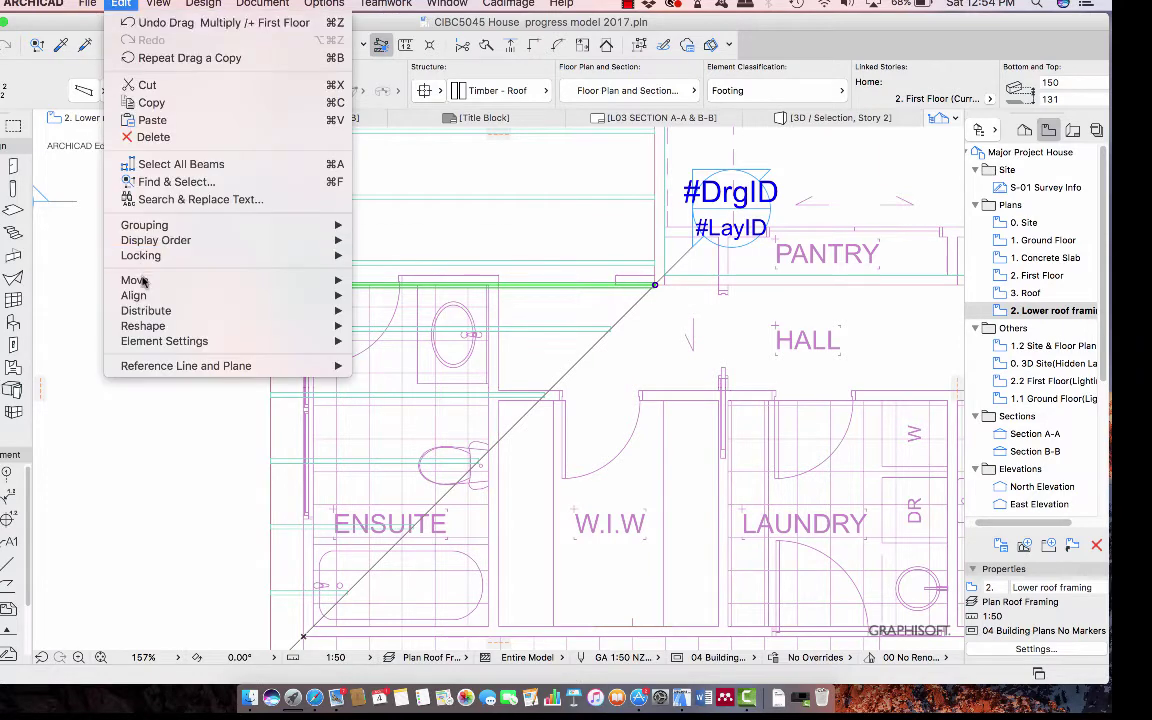
mouse_move(143, 281)
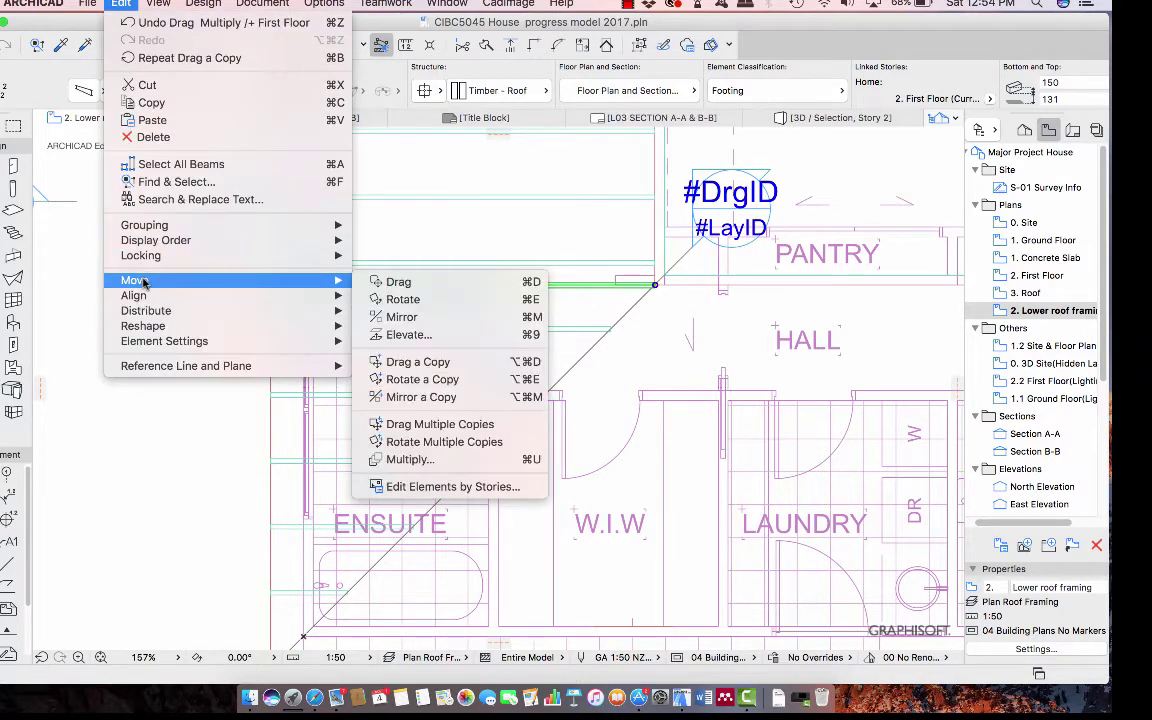
click(422, 300)
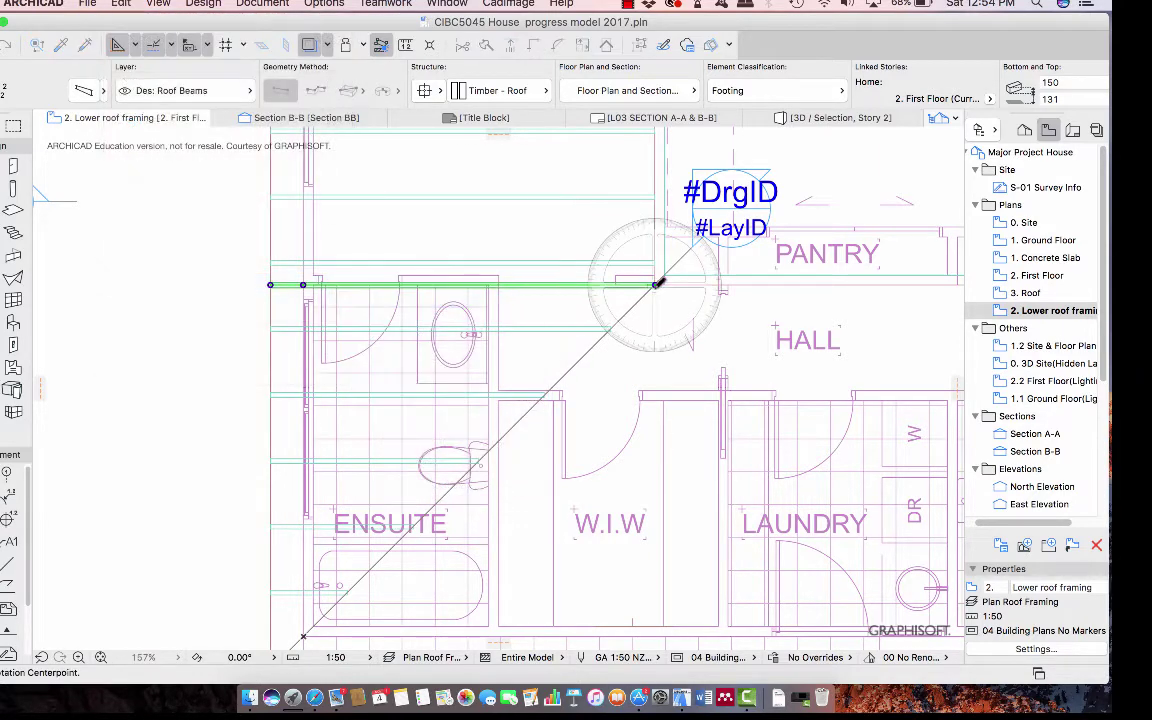
scroll(656, 272, down, 3)
scroll(658, 268, up, 8)
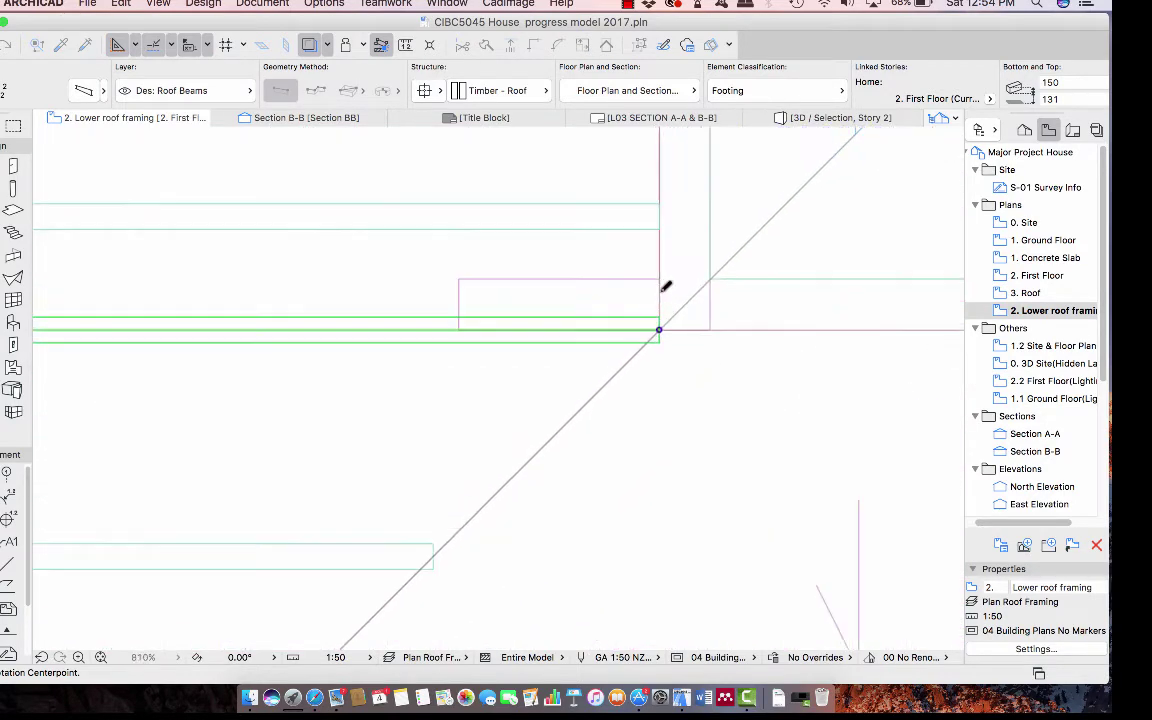
click(660, 330)
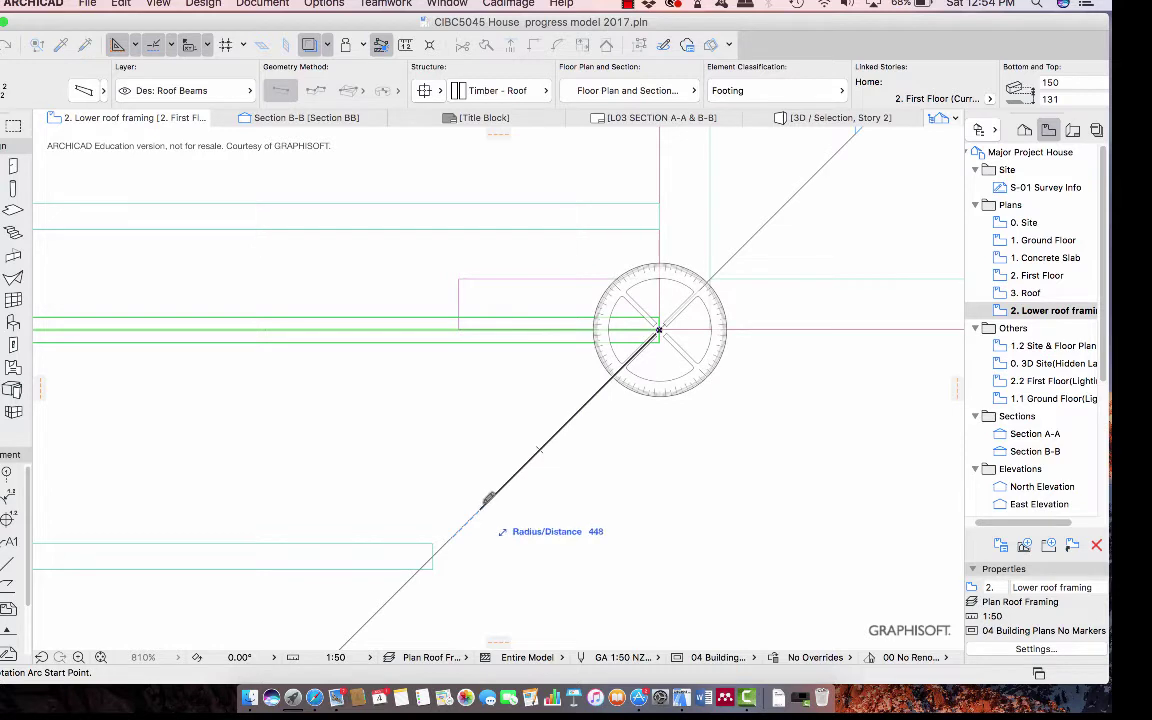
click(538, 454)
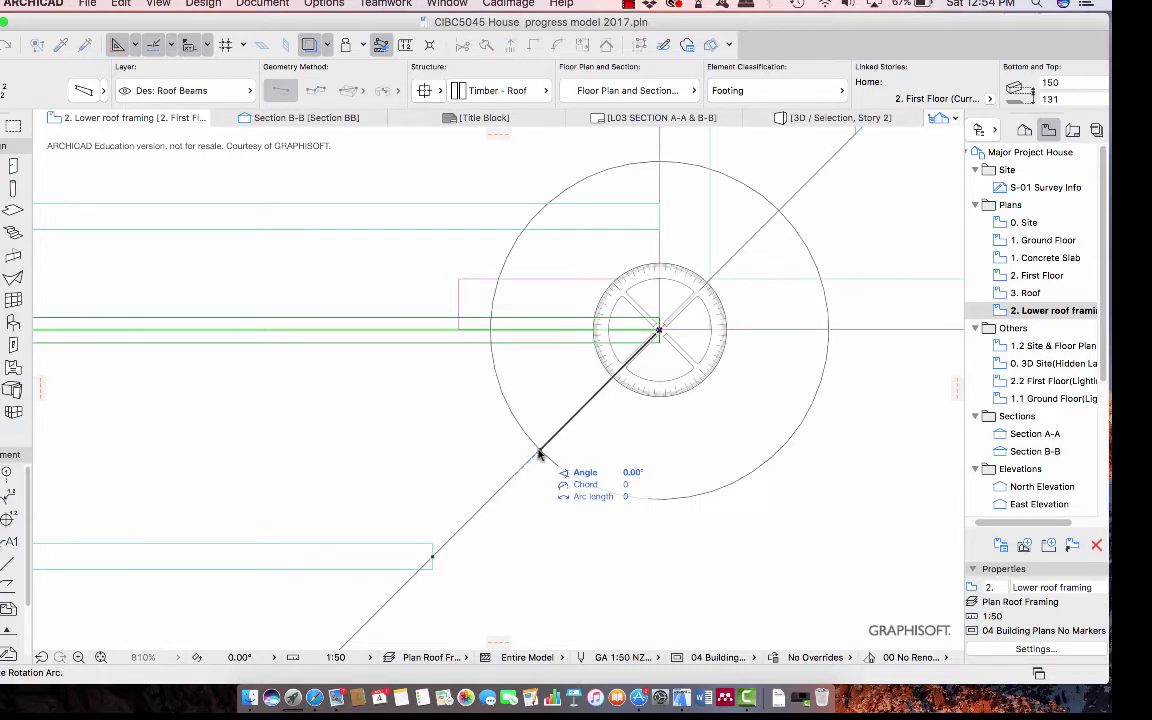
key(Escape)
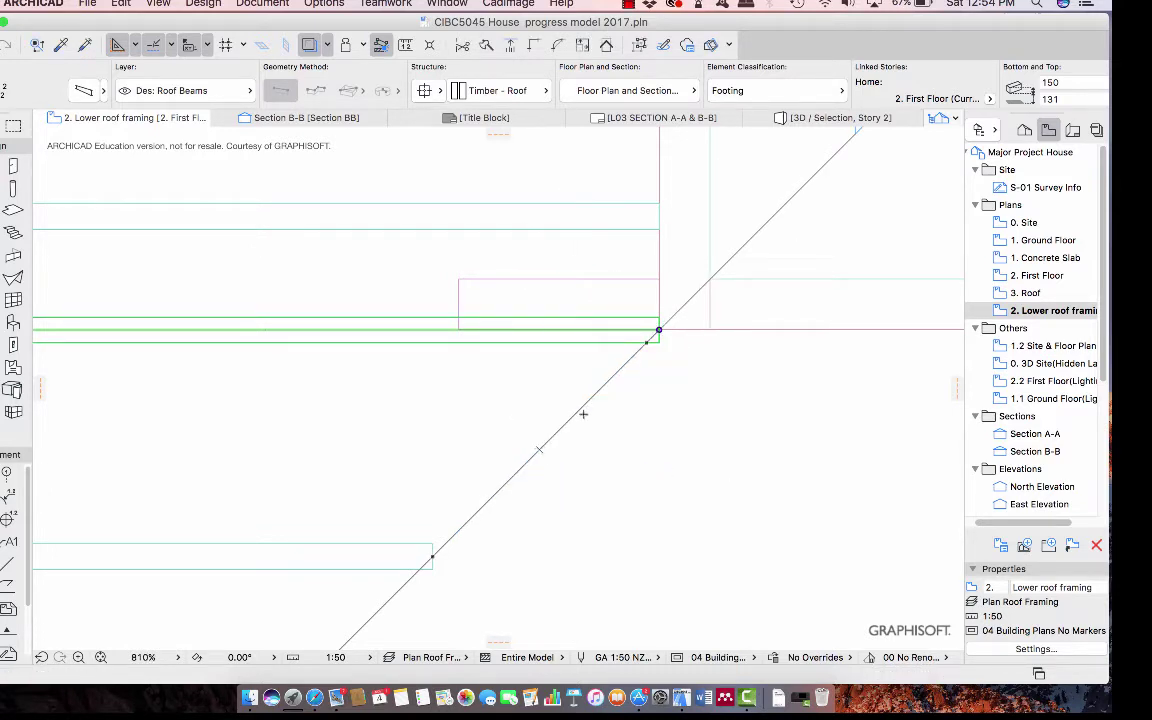
Rotate the copied grouped rafter about its inner end at the wall corner, from its centre axis onto the diagonal hip line.
key(super+e)
click(659, 329)
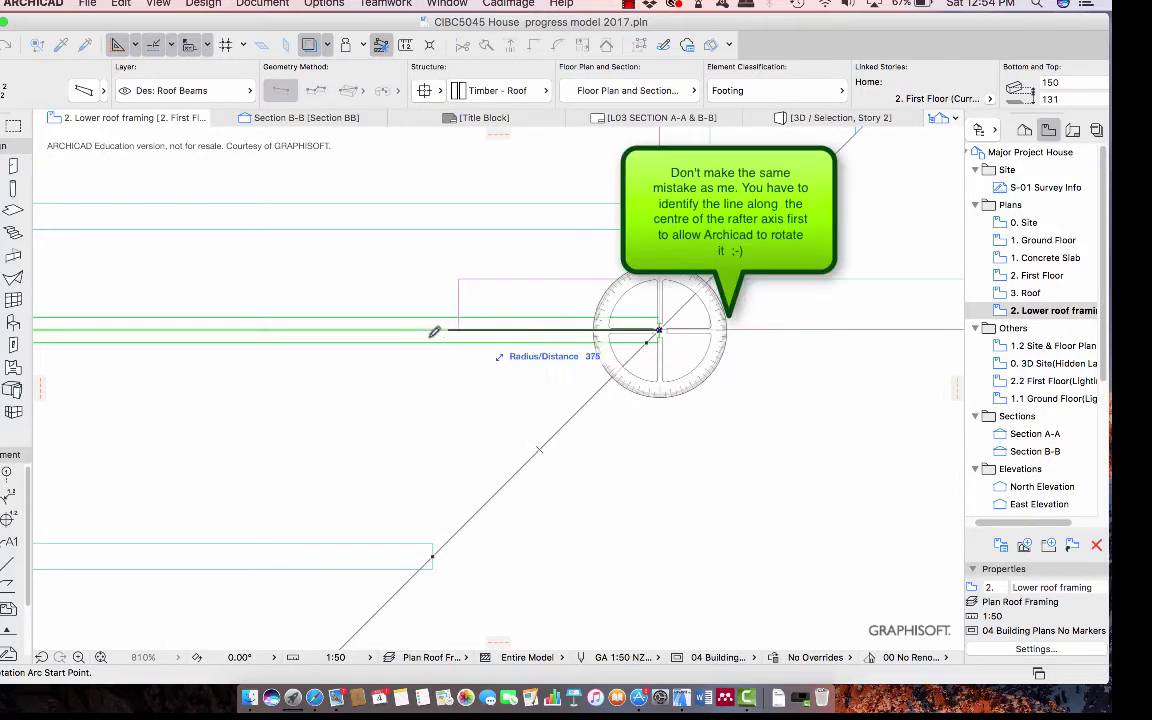
click(324, 333)
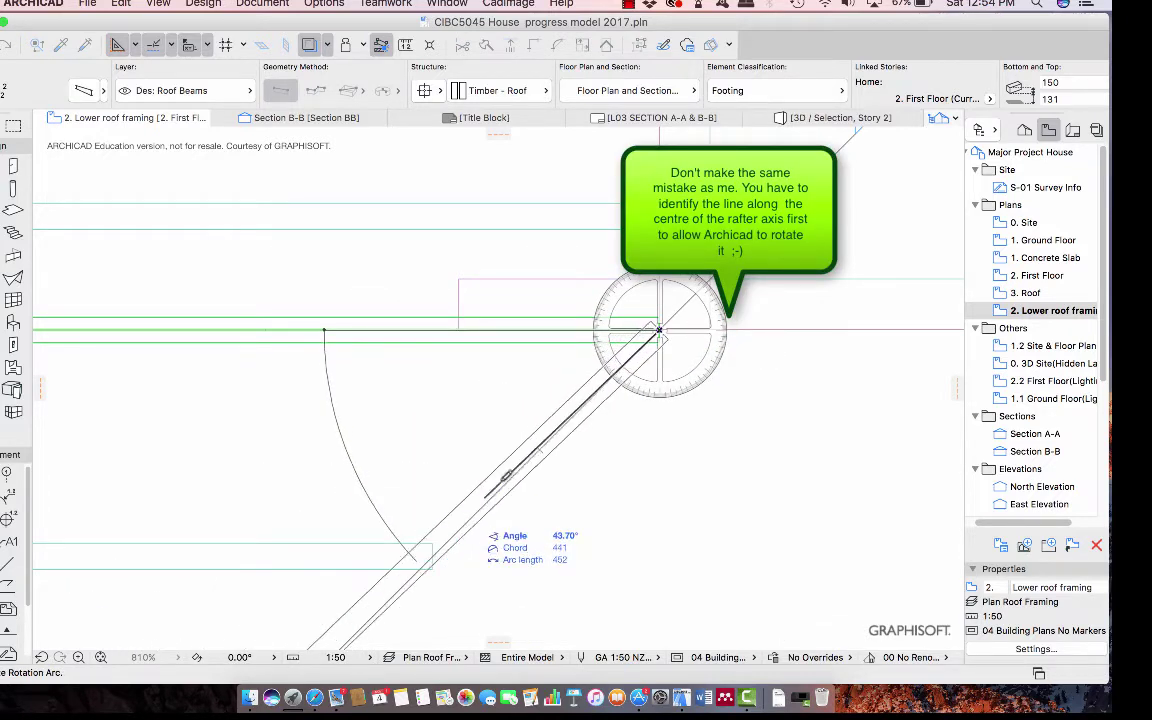
click(539, 450)
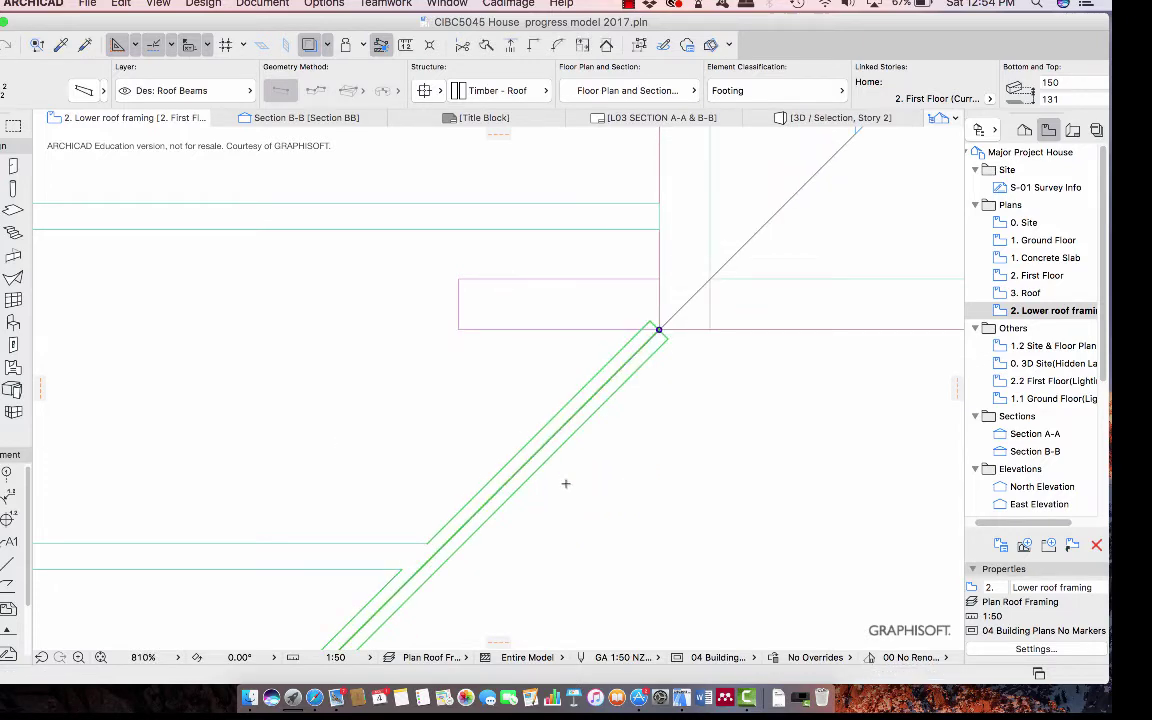
Ungroup the rotated hip rafter so its long piece and short eaves piece are independent, and clear the selection.
scroll(633, 478, down, 4)
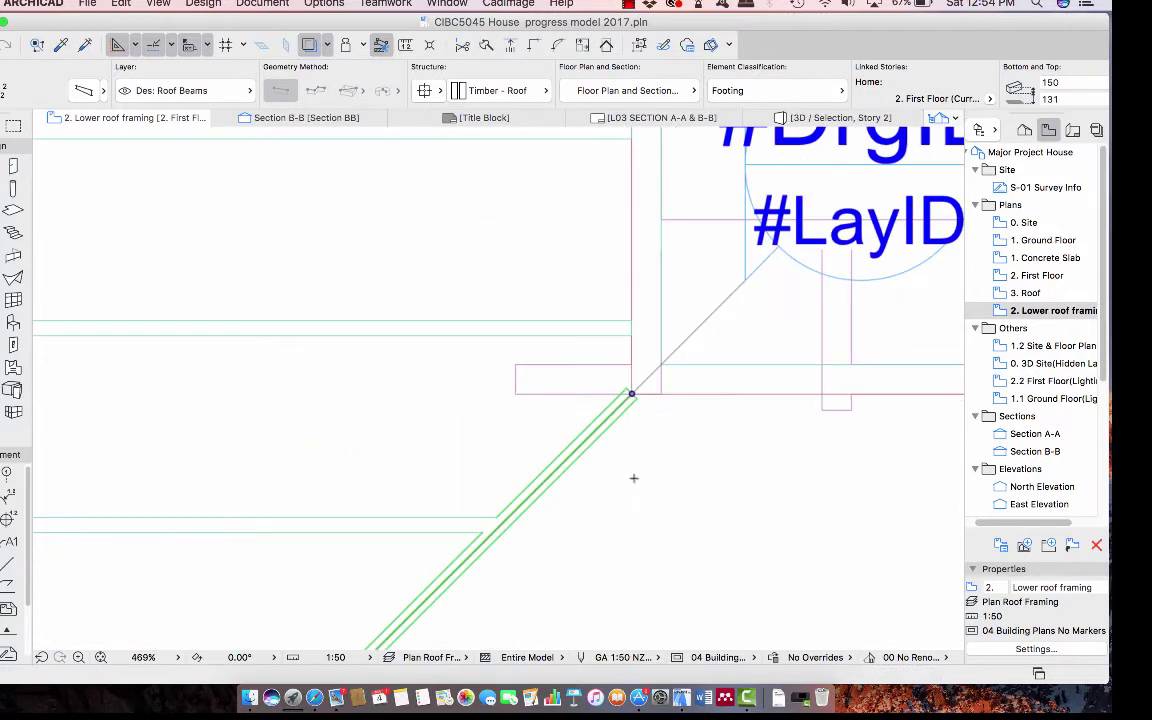
scroll(633, 478, down, 4)
scroll(645, 275, down, 5)
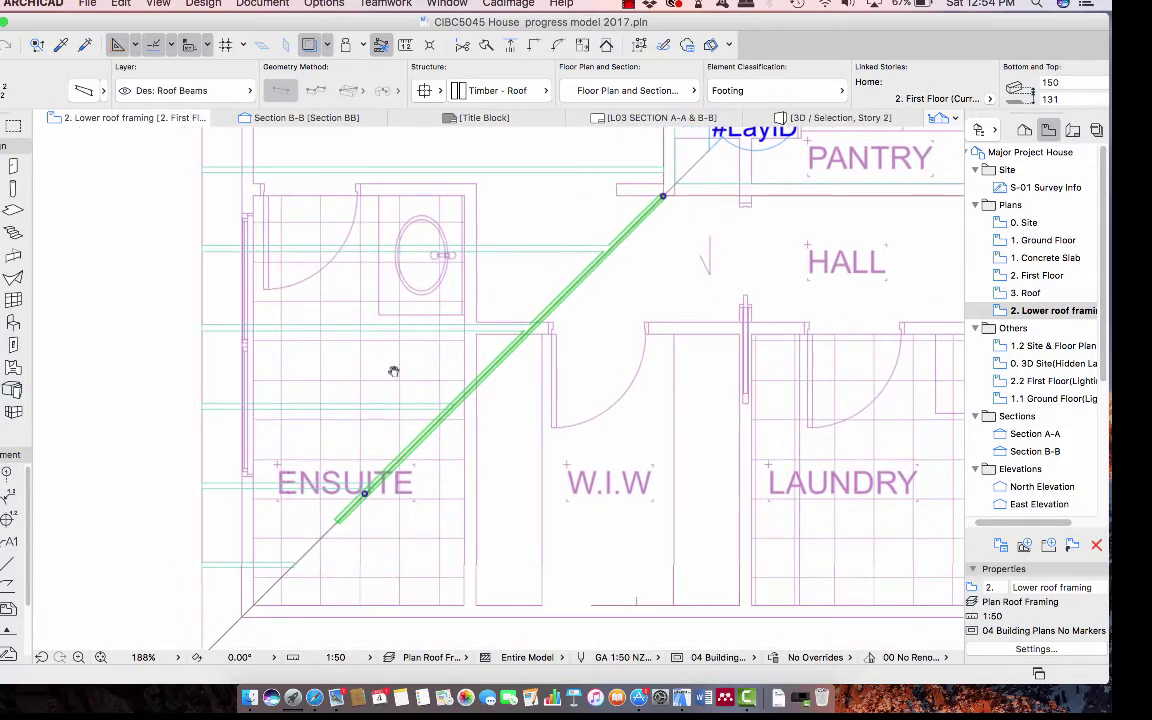
scroll(211, 473, down, 5)
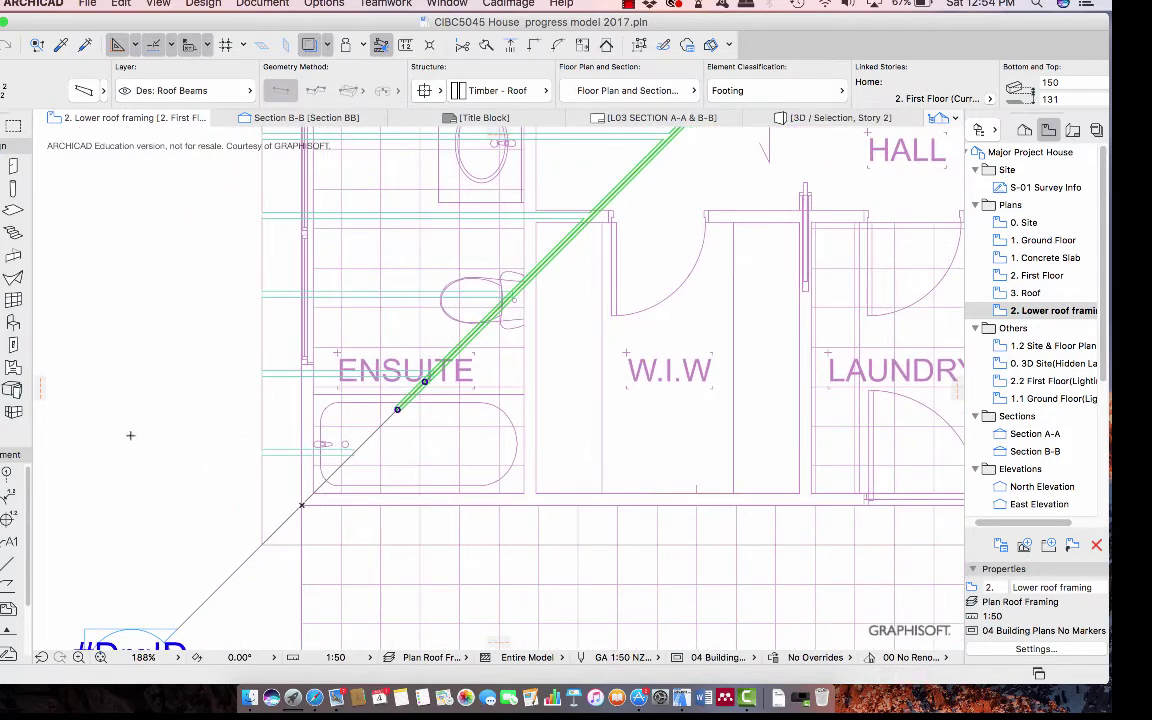
scroll(130, 435, down, 1)
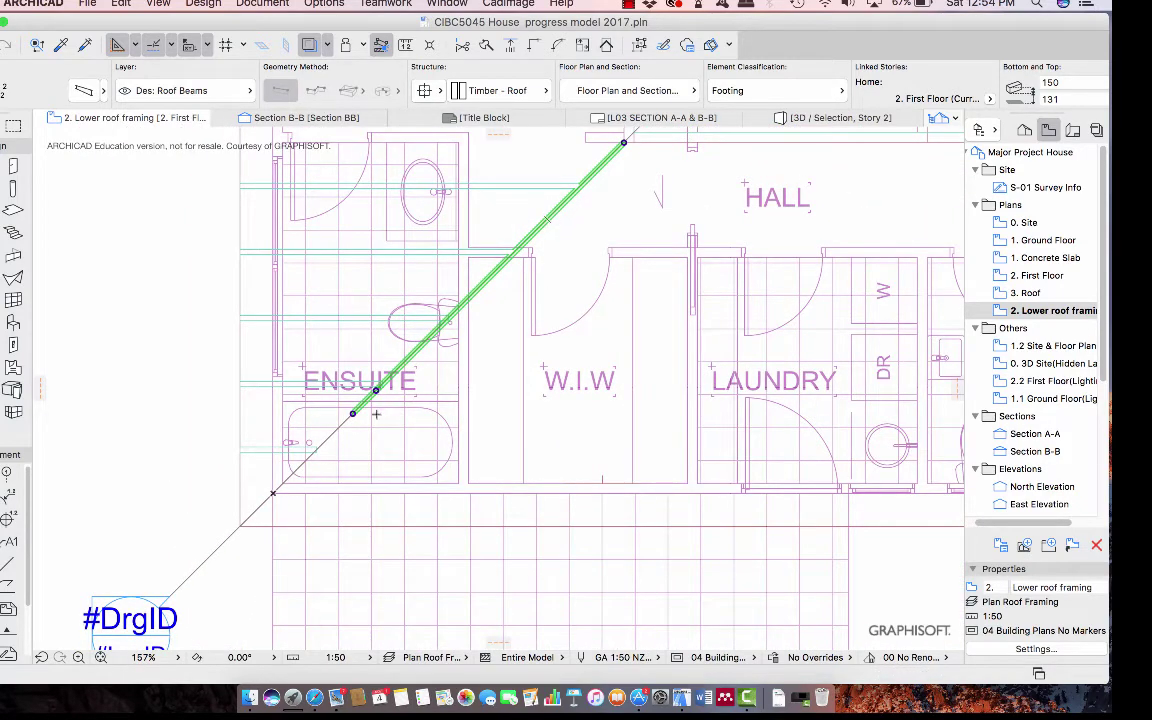
click(121, 4)
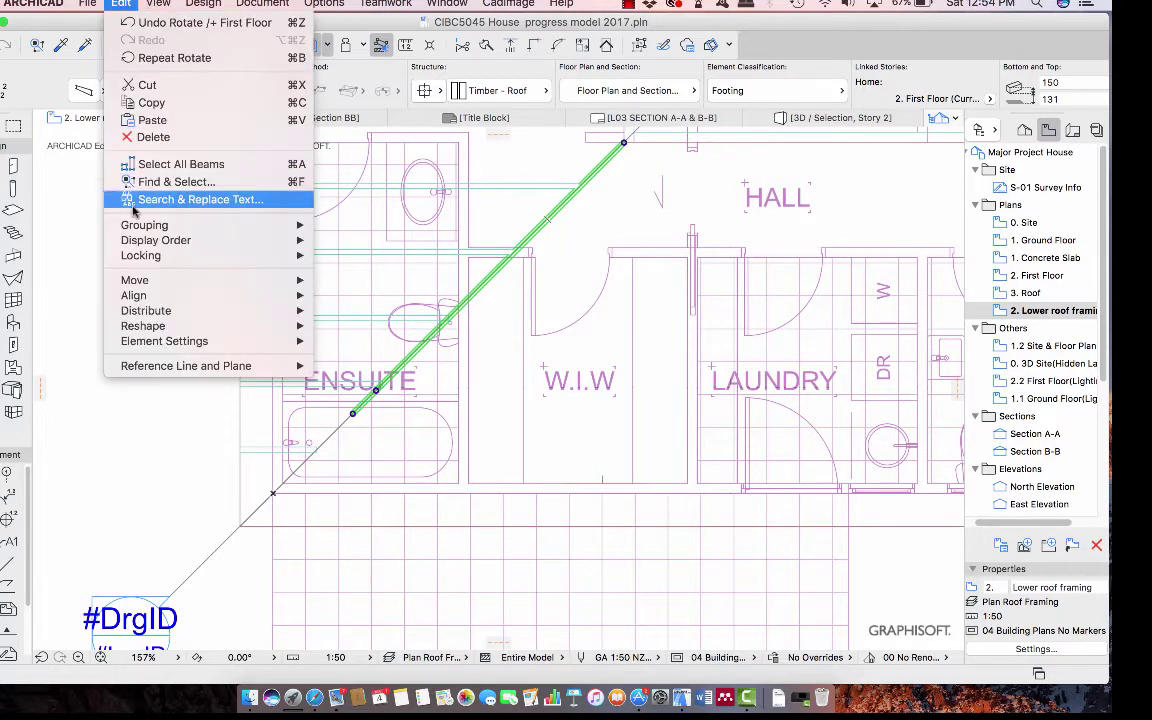
mouse_move(185, 226)
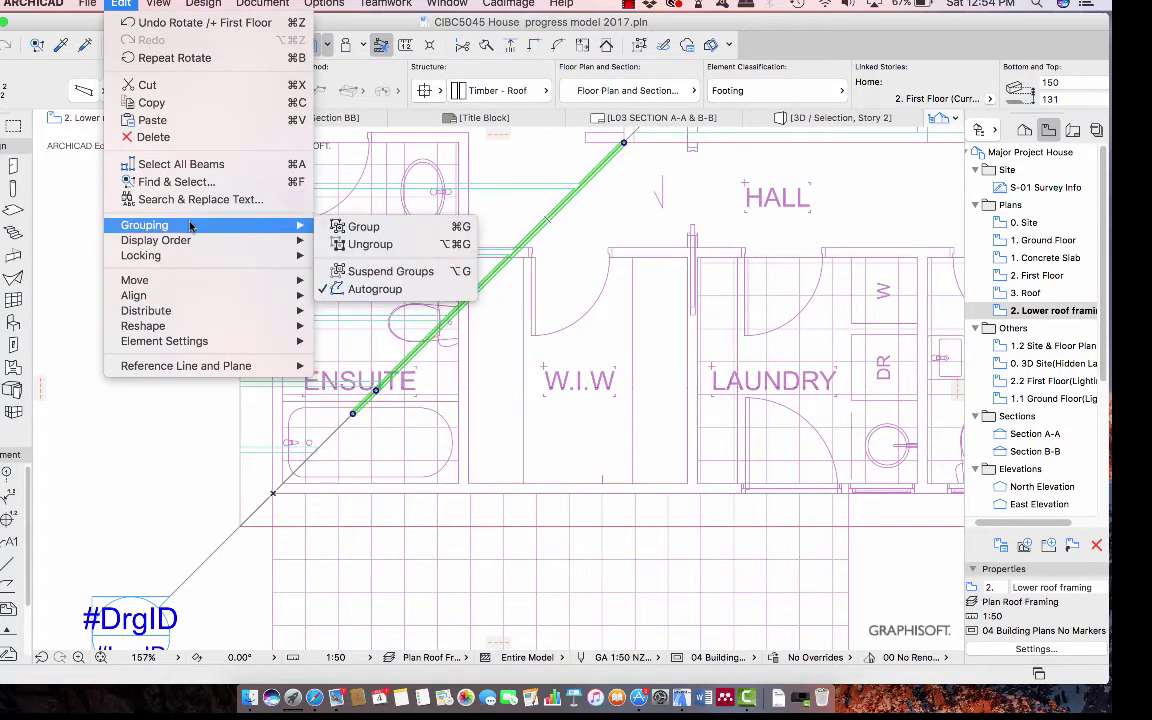
click(355, 244)
key(Escape)
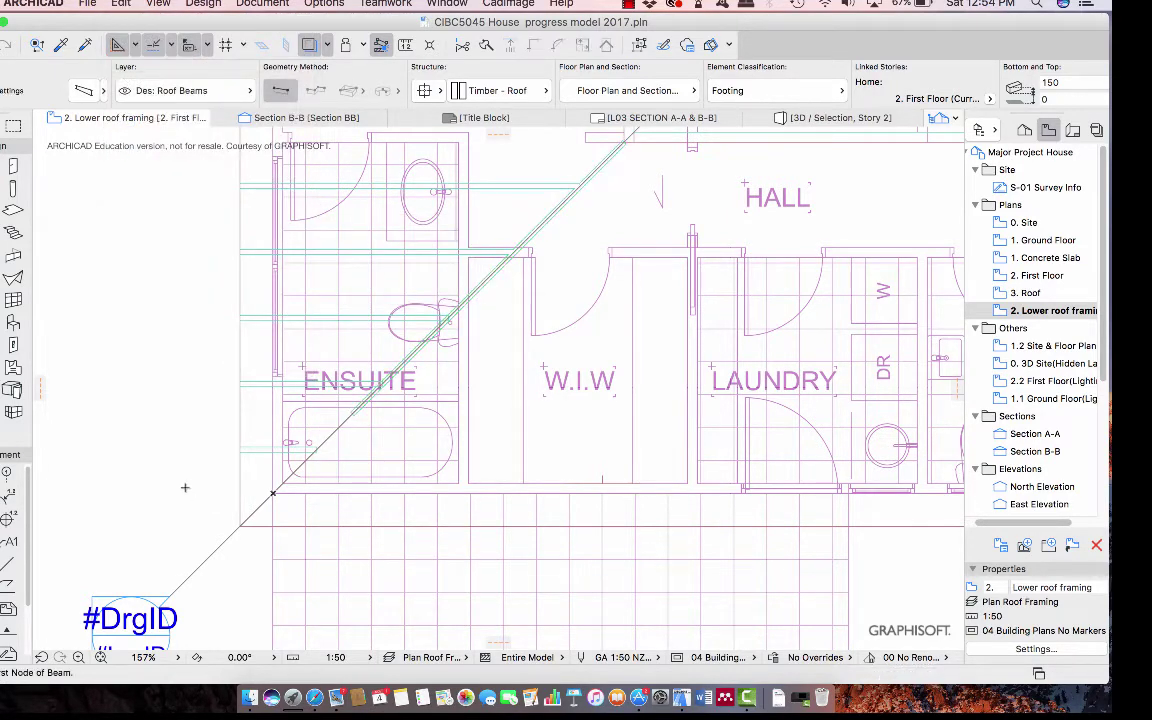
Move the short eaves piece of the hip rafter down the diagonal so its outer end meets the roof-edge corner.
click(352, 413)
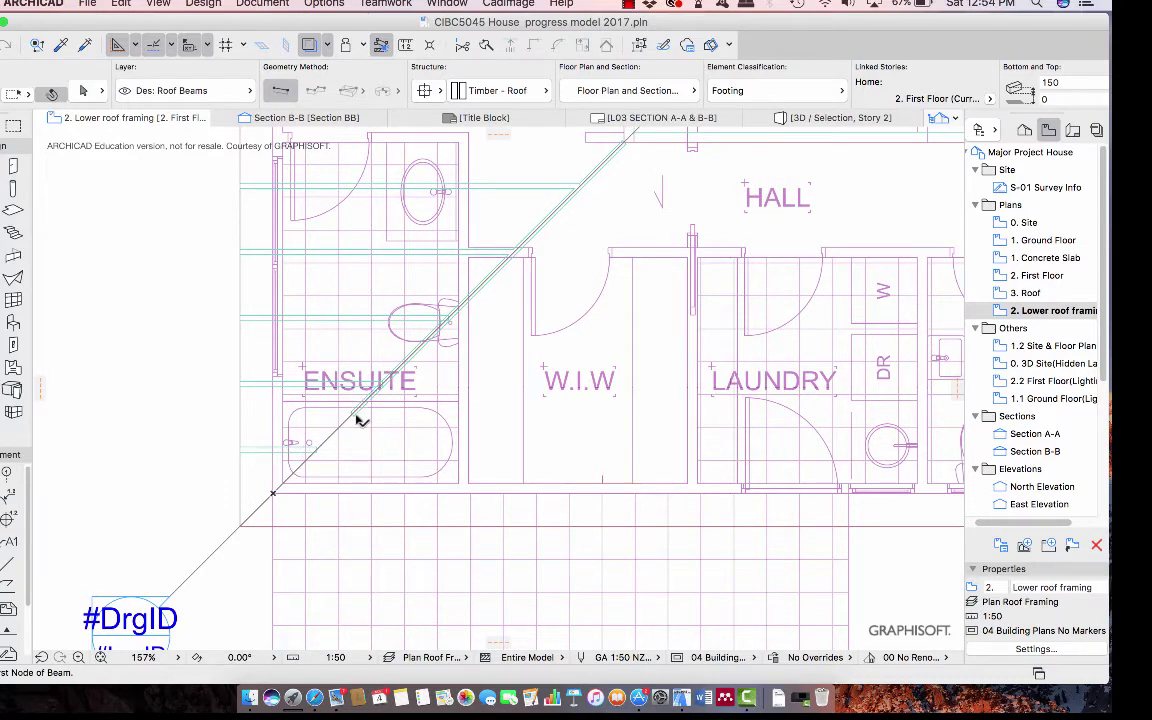
click(376, 390)
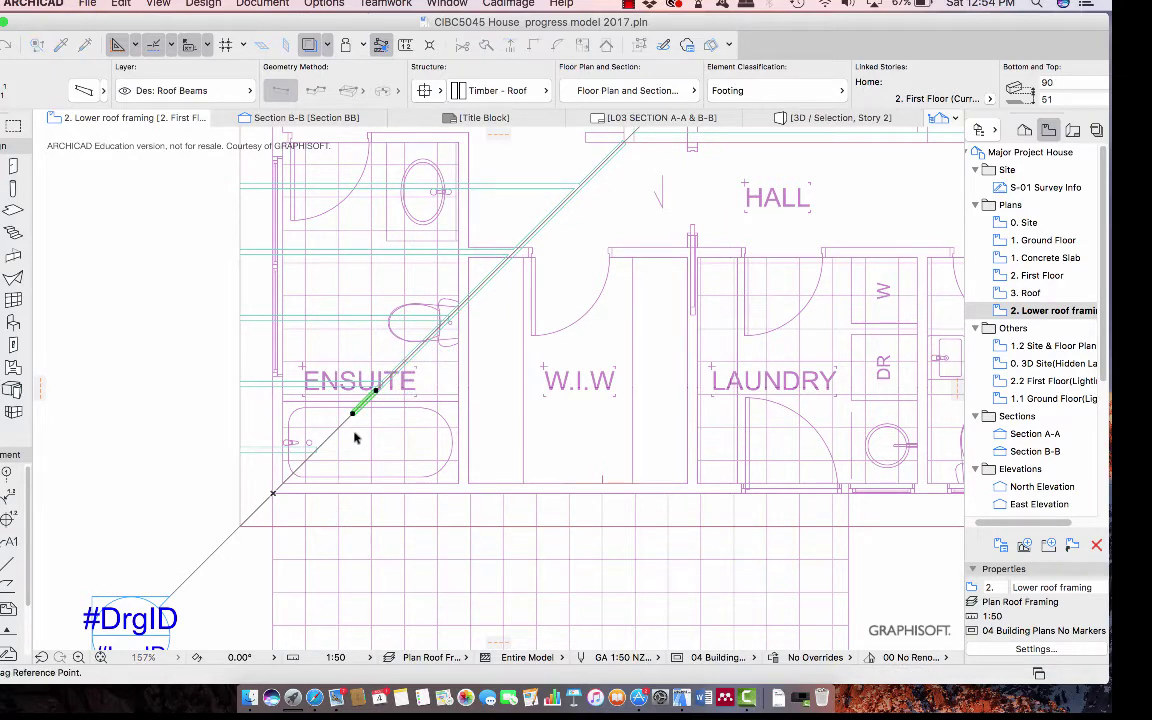
scroll(355, 437, up, 4)
scroll(355, 437, up, 1)
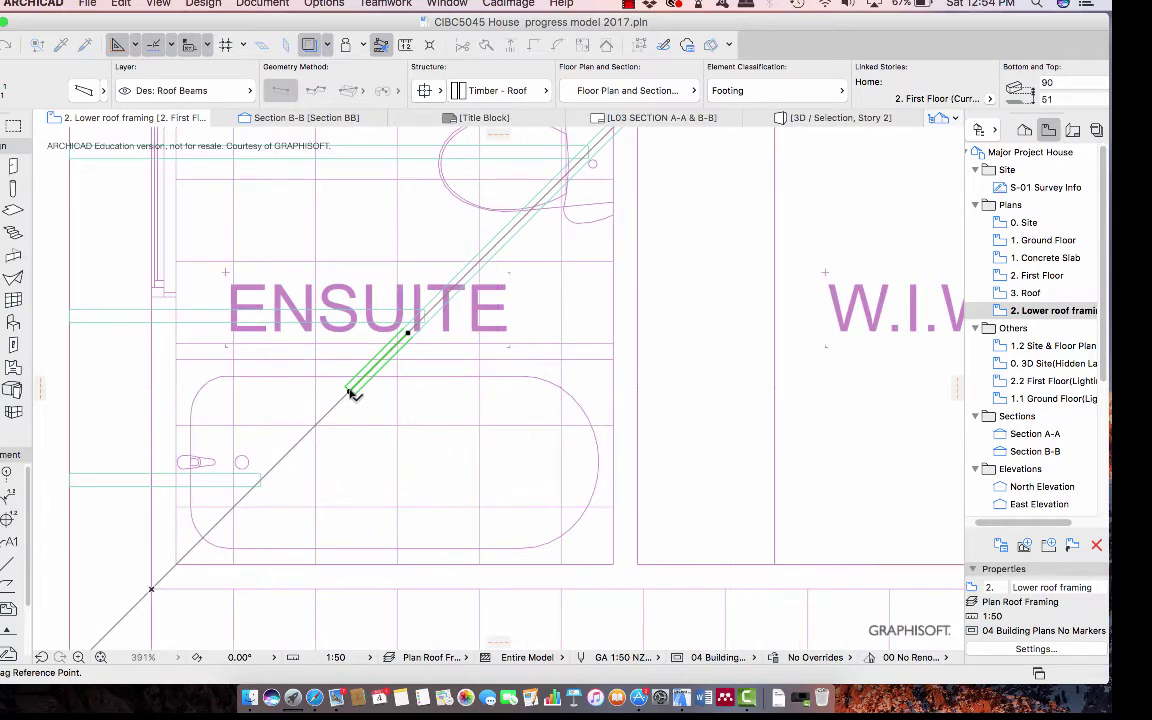
middle_drag(394, 374, 429, 296)
click(414, 272)
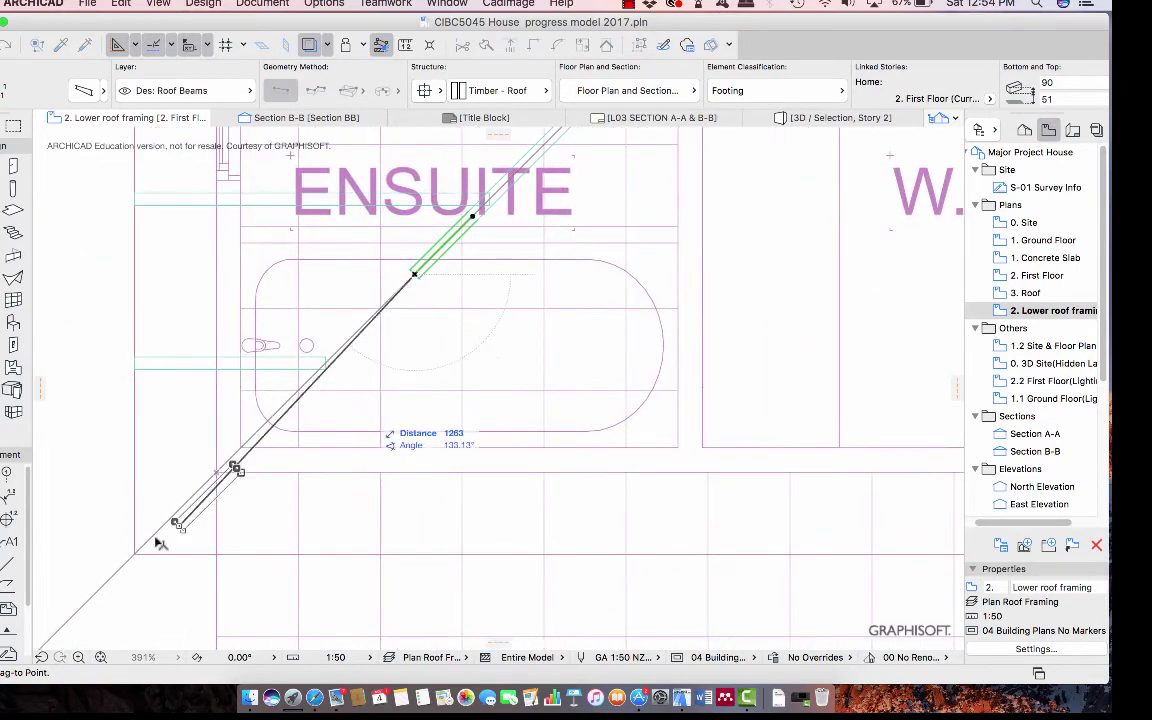
click(136, 556)
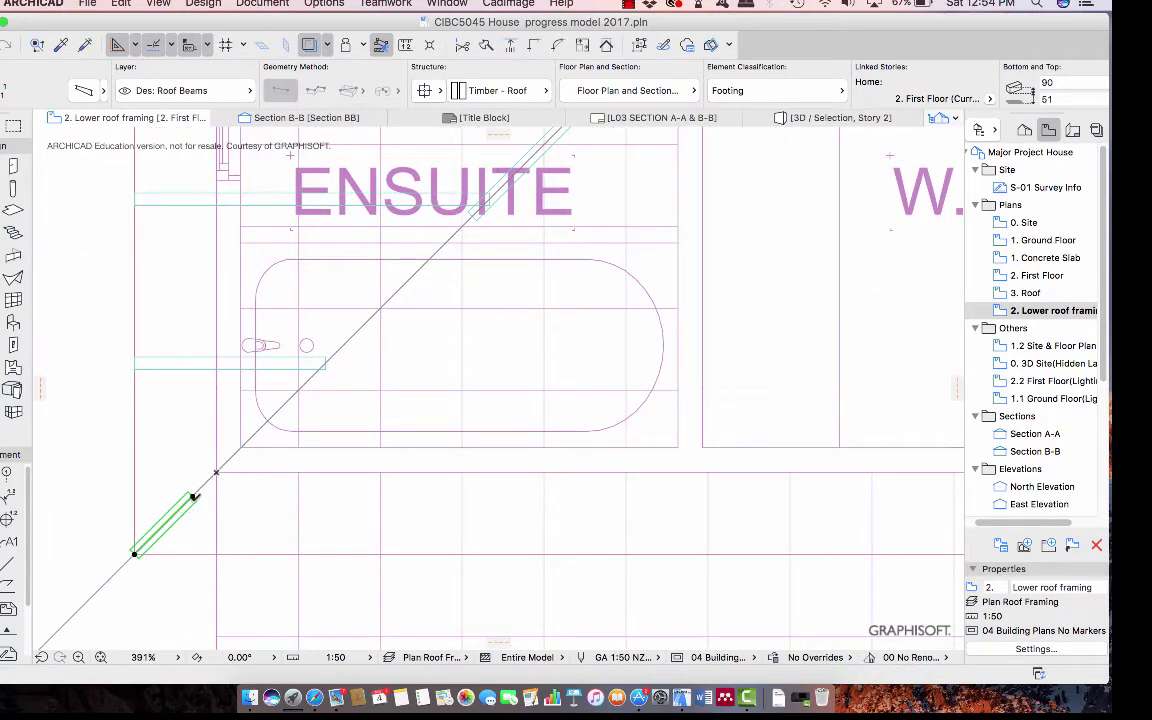
Stretch the inner end of the eaves piece along the diagonal to the outer wall corner.
click(193, 496)
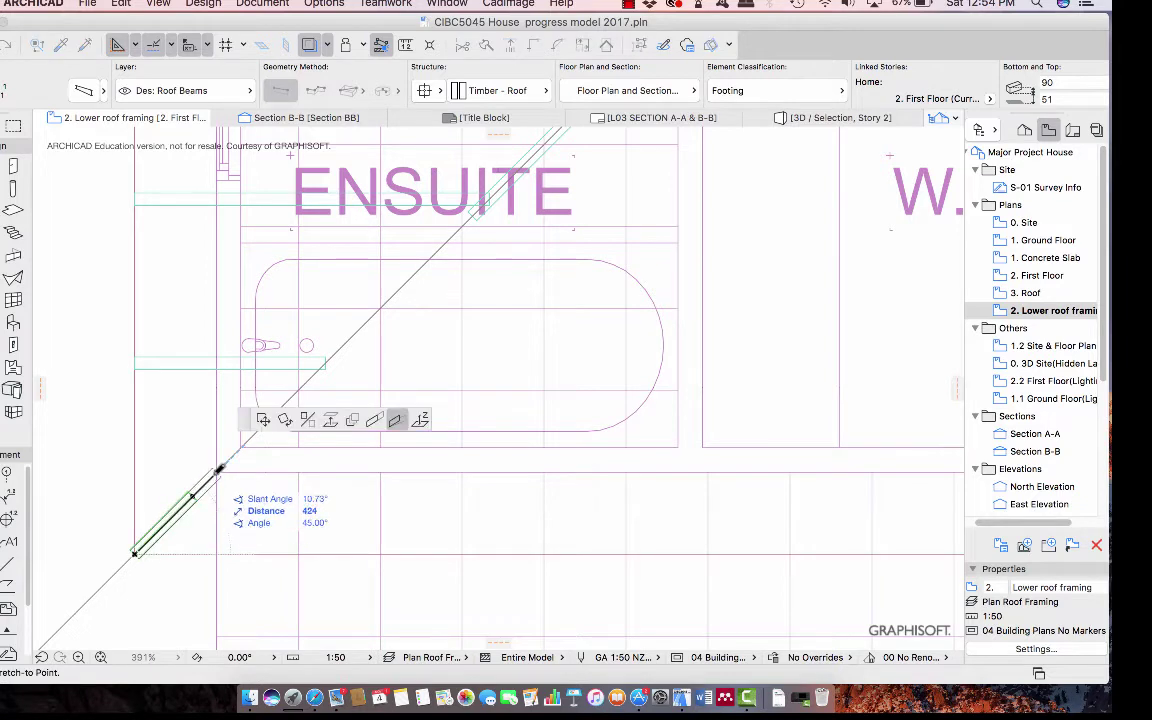
click(215, 471)
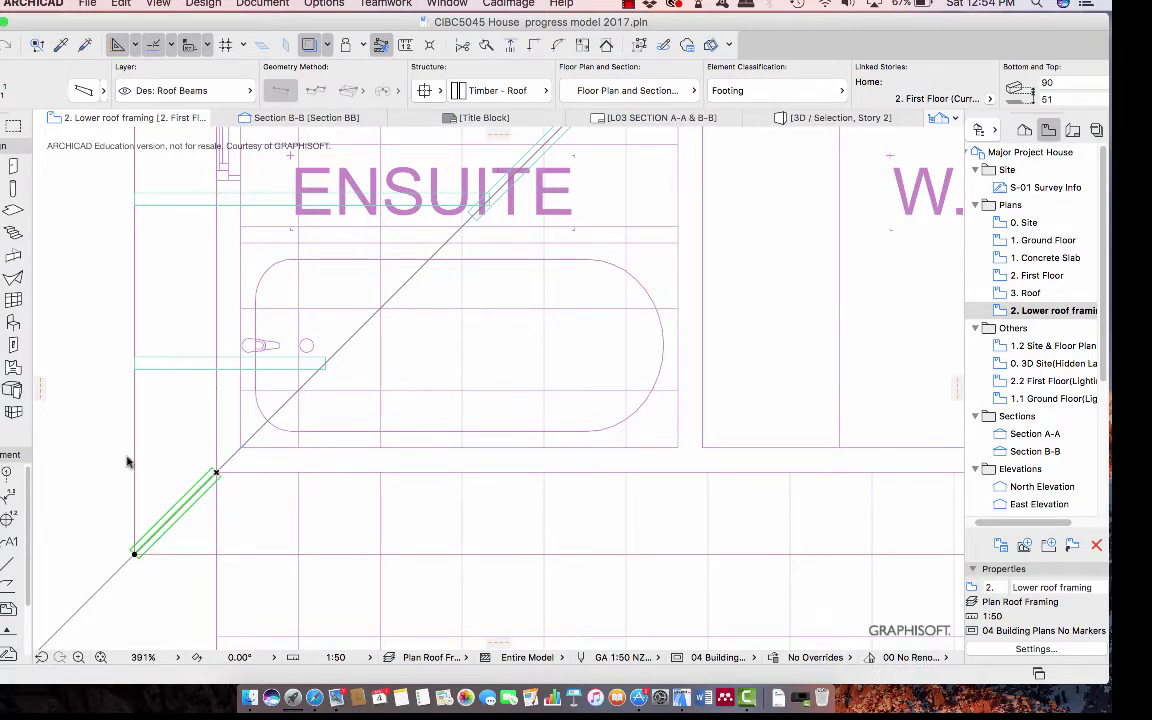
key(Escape)
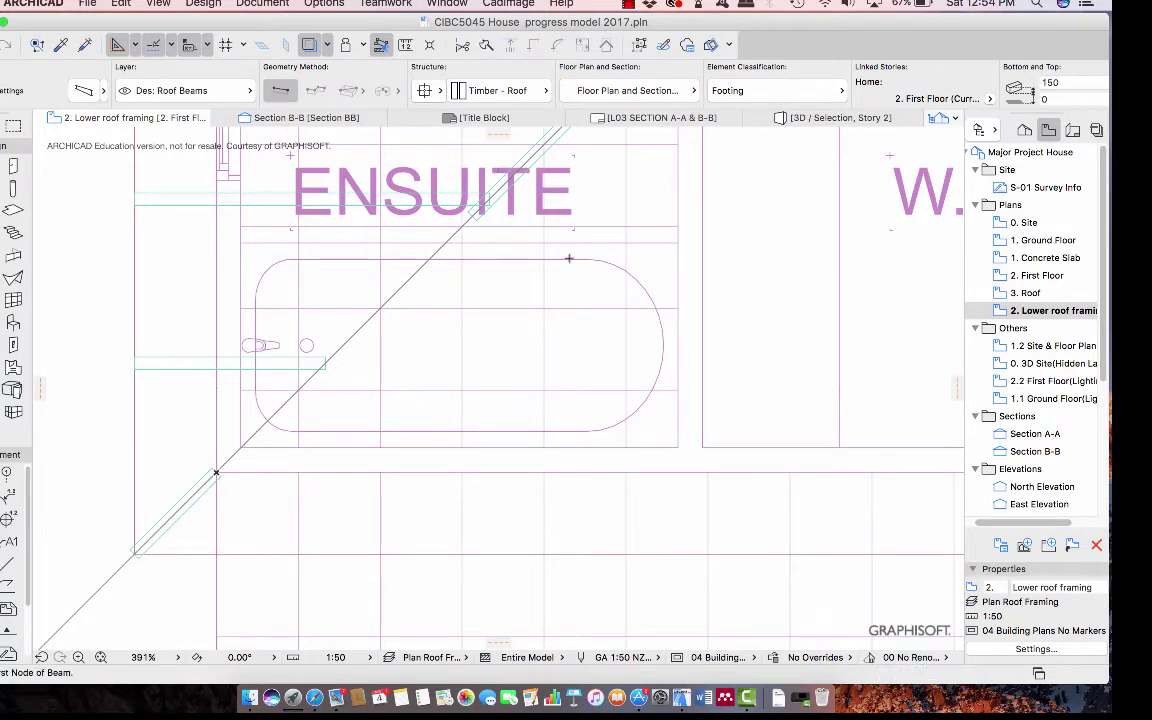
Stretch the lower end of the long hip rafter along the diagonal to the outer wall corner by the ensuite.
shift+click(502, 200)
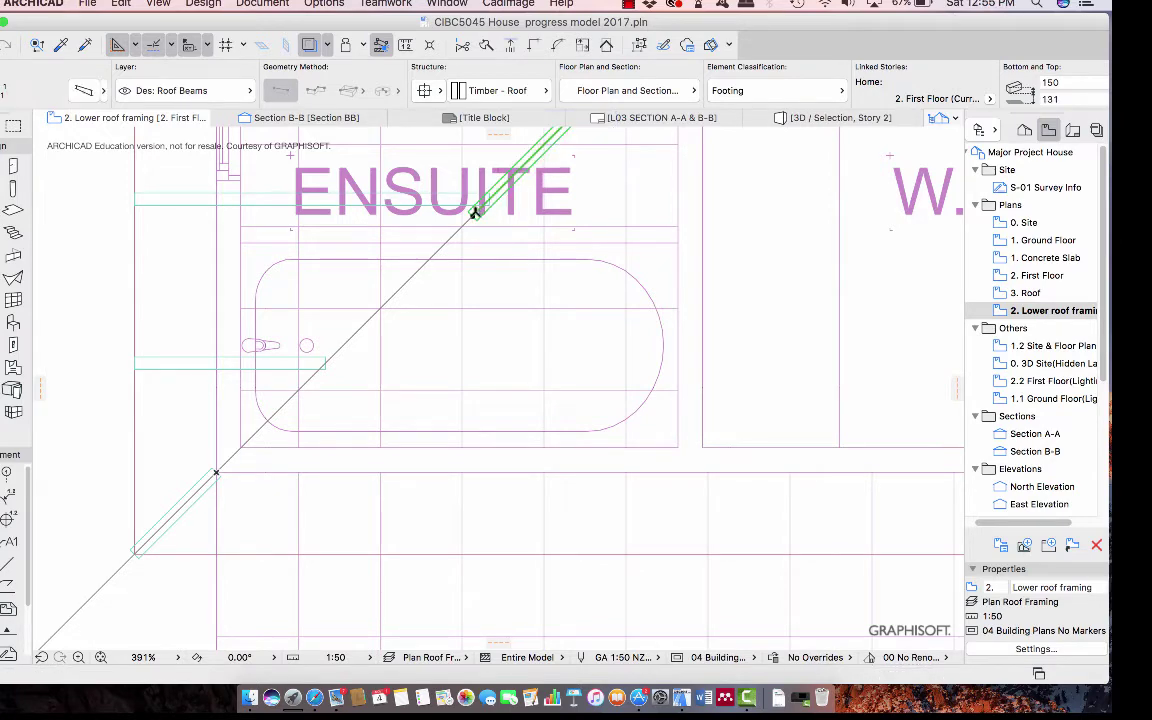
click(475, 213)
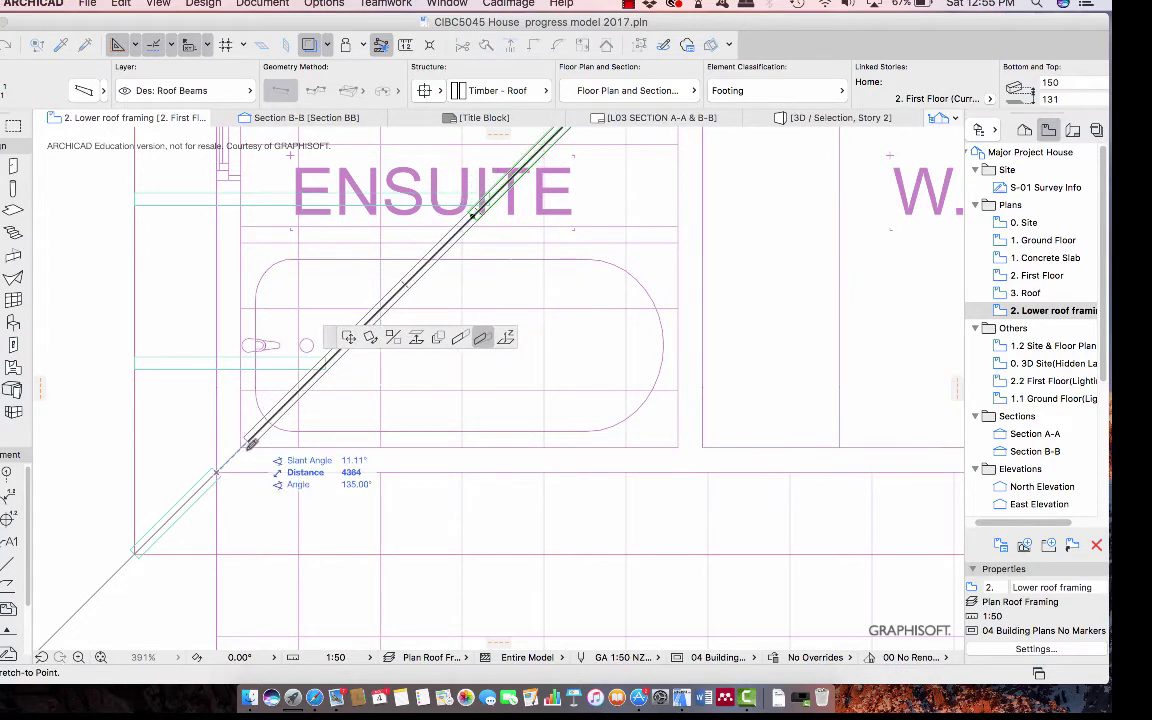
scroll(224, 466, up, 3)
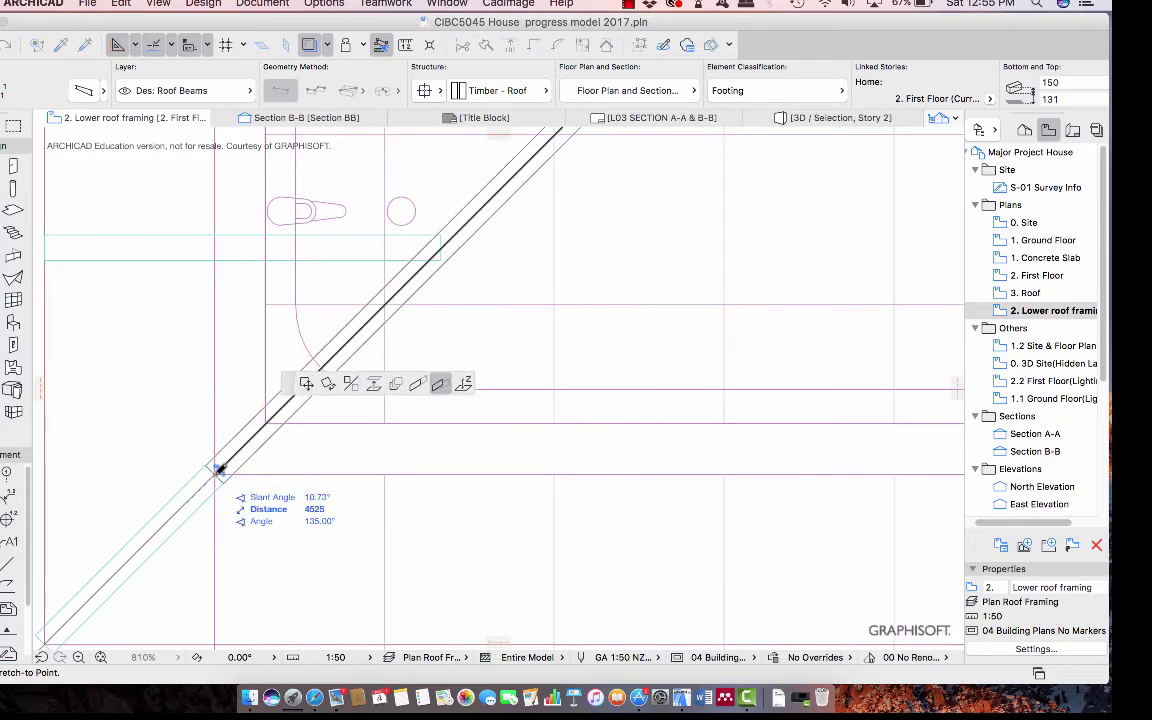
click(214, 475)
key(Escape)
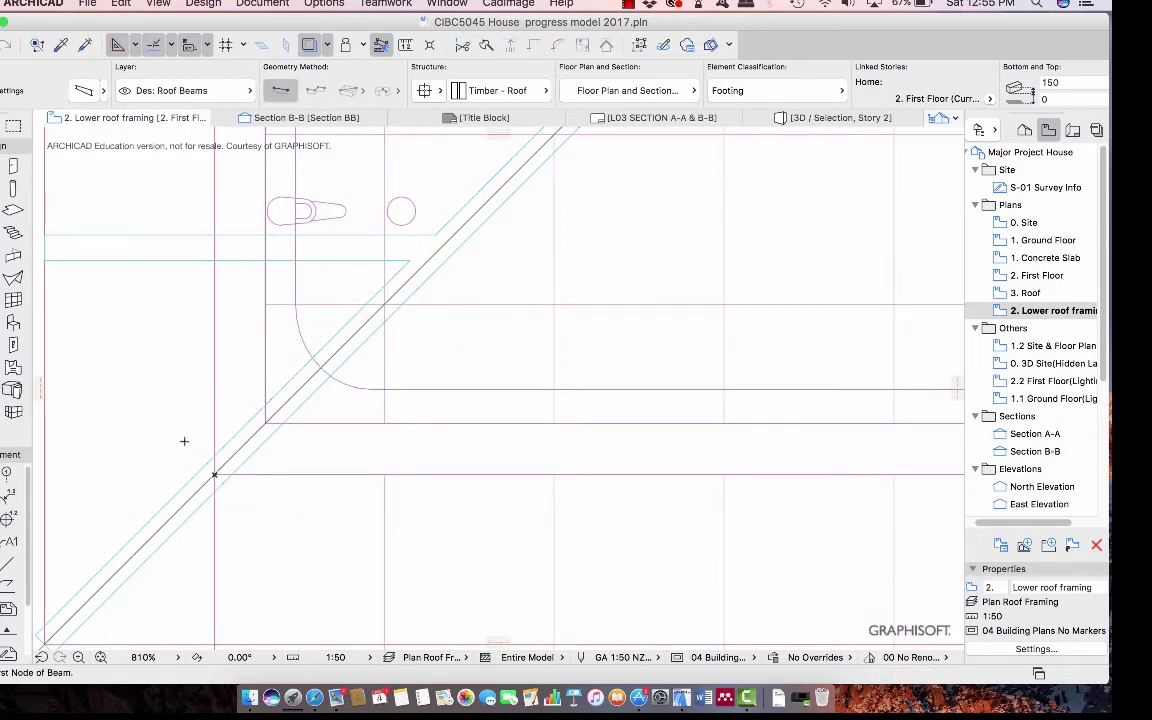
Select all beams in the lower roof framing plan and examine the hip rafter against the jack rafters in 3D.
scroll(184, 441, up, 1)
scroll(184, 441, down, 5)
scroll(184, 441, down, 3)
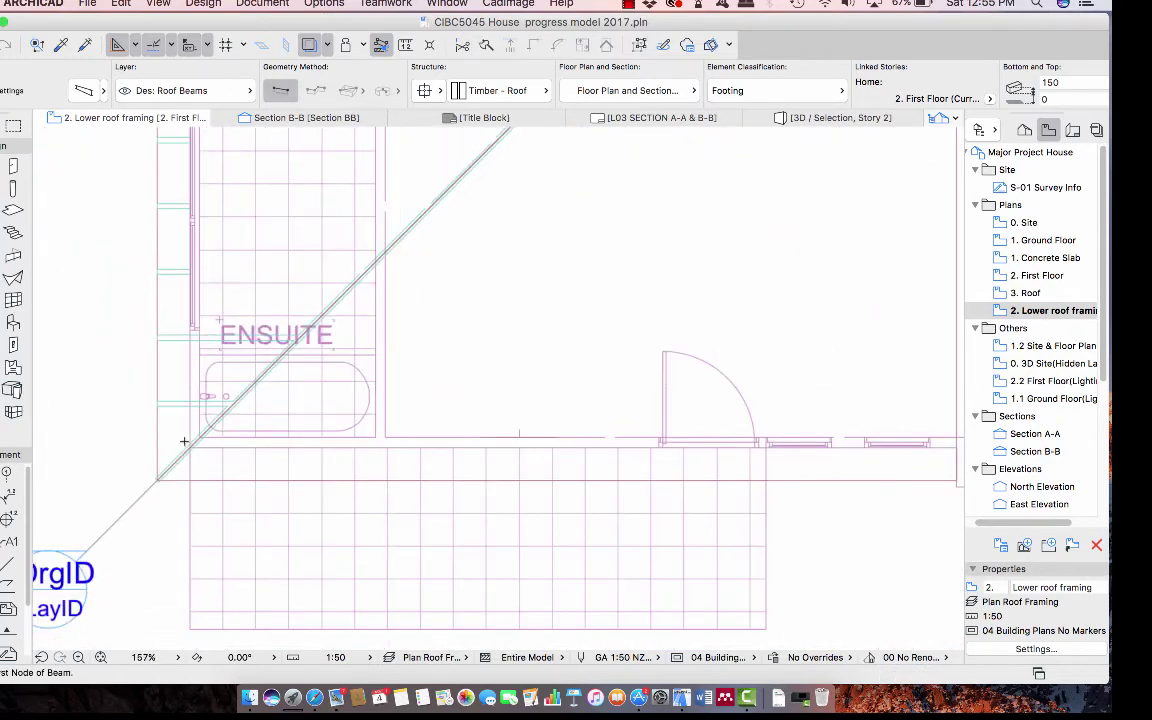
scroll(184, 441, up, 1)
middle_drag(440, 396, 524, 430)
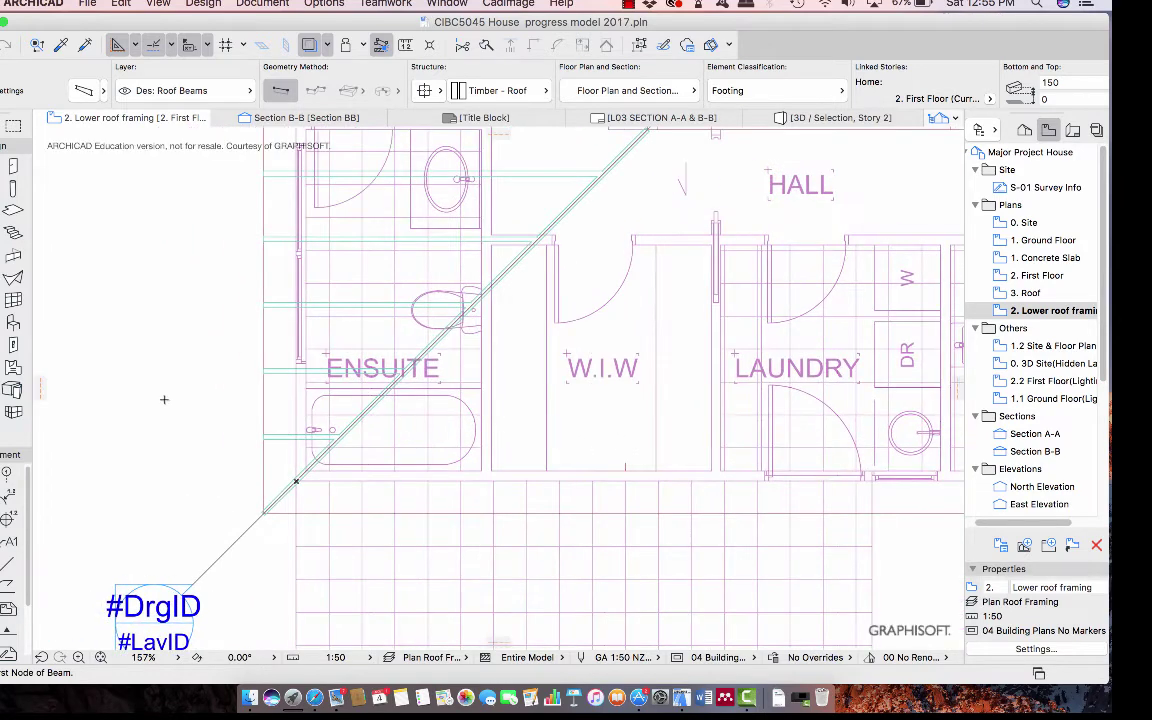
scroll(193, 404, down, 2)
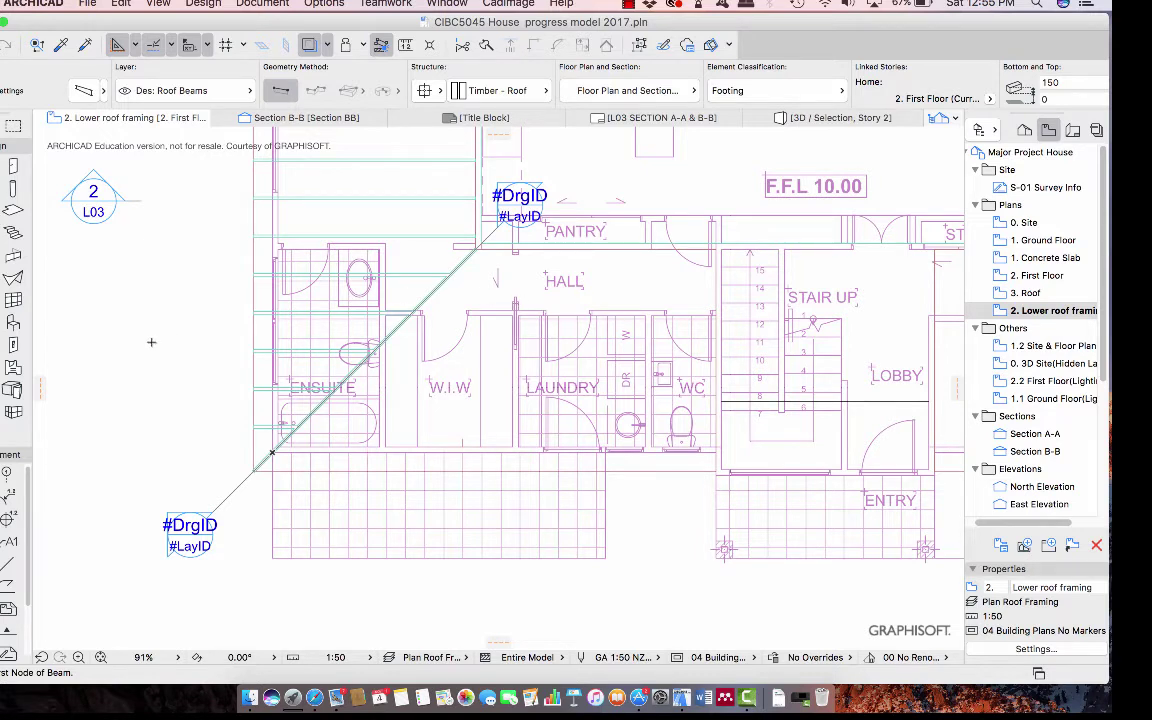
key(super+a)
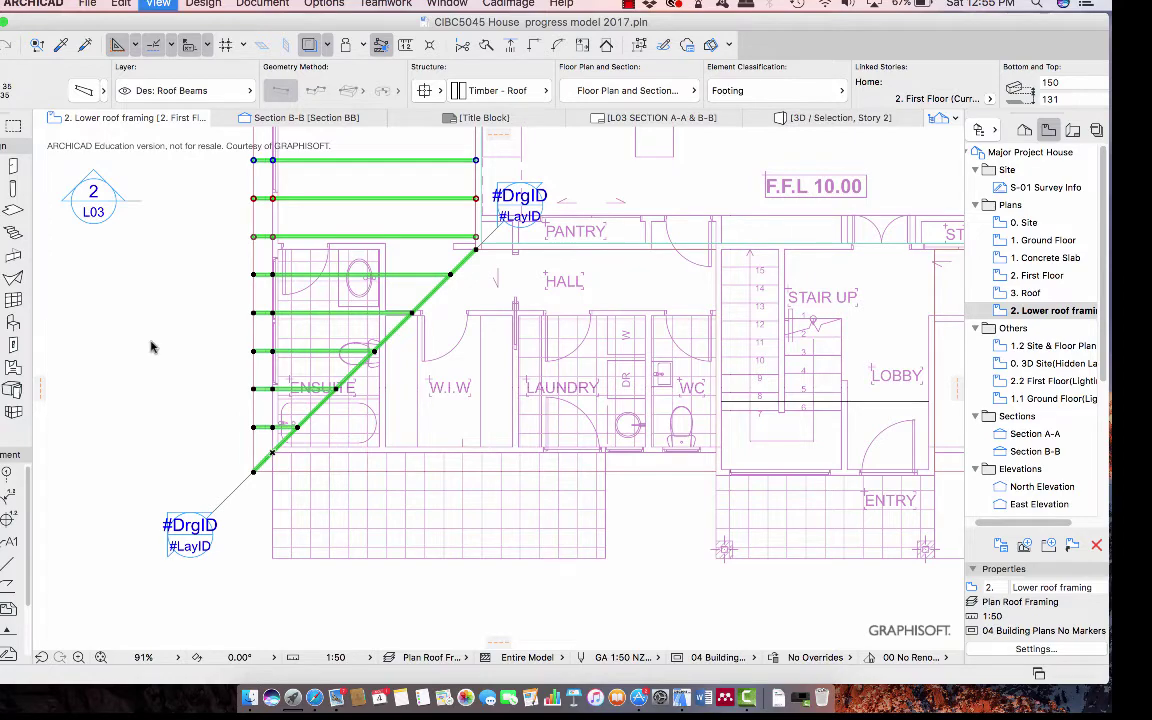
key(F5)
scroll(630, 405, down, 5)
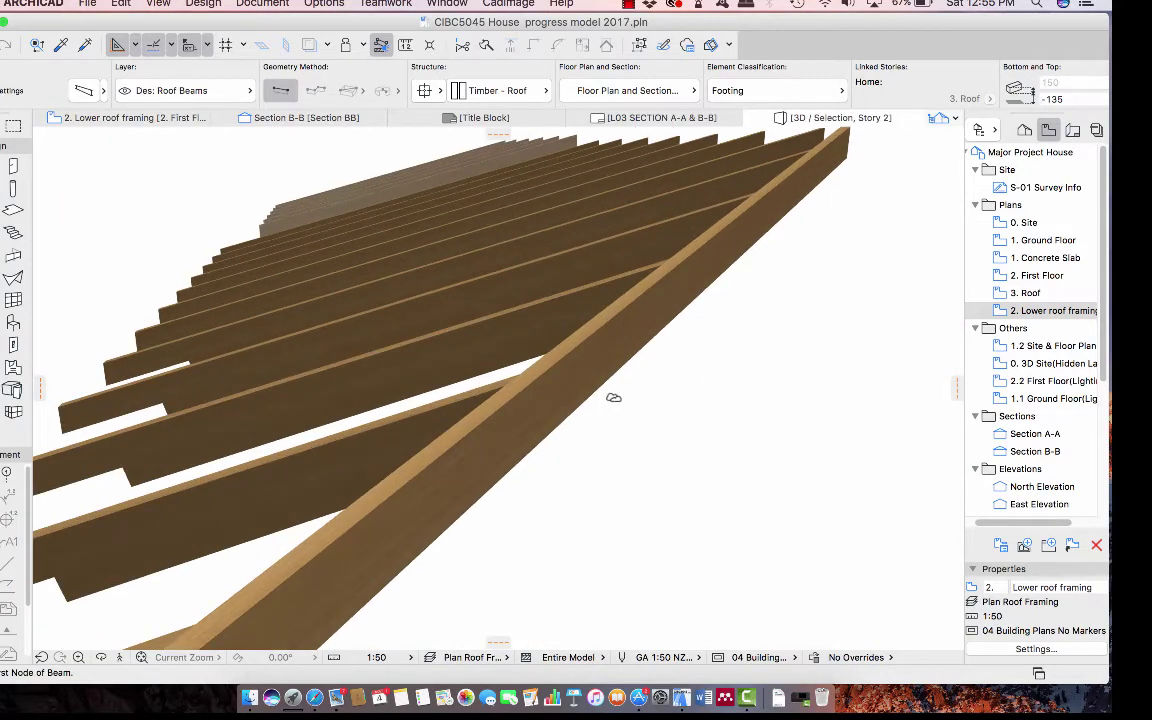
drag(616, 462, 697, 470)
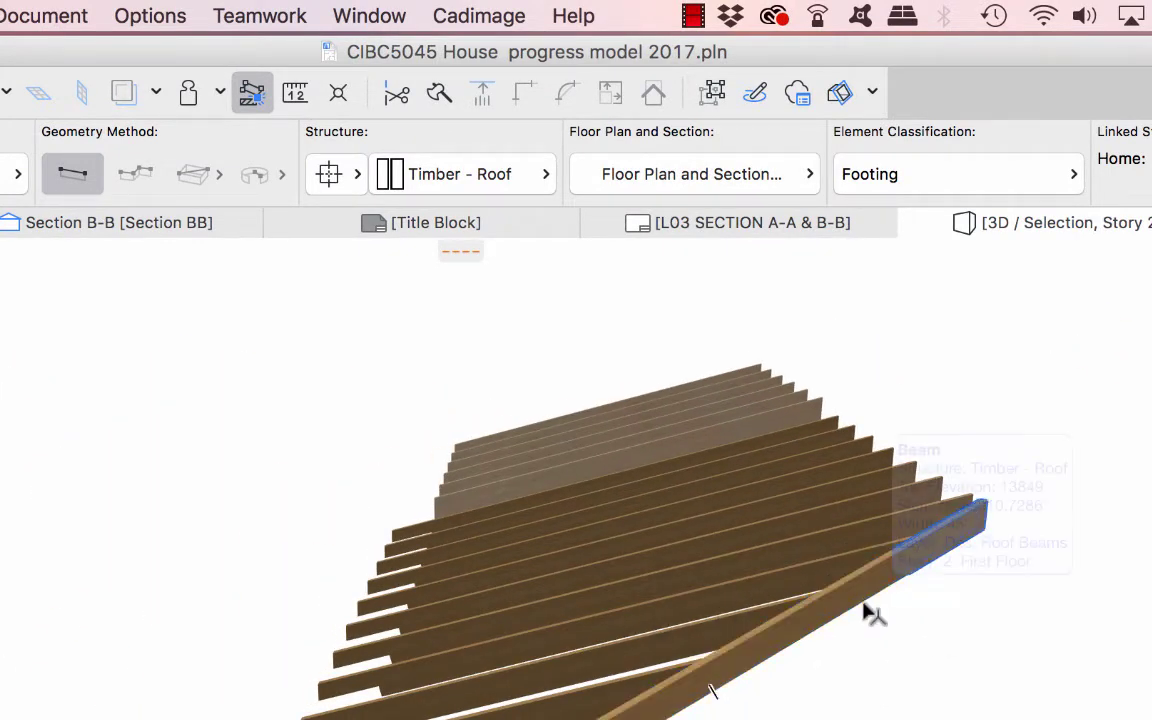
Try a slant angle of 15° on the long hip rafter, and undo the change.
click(866, 612)
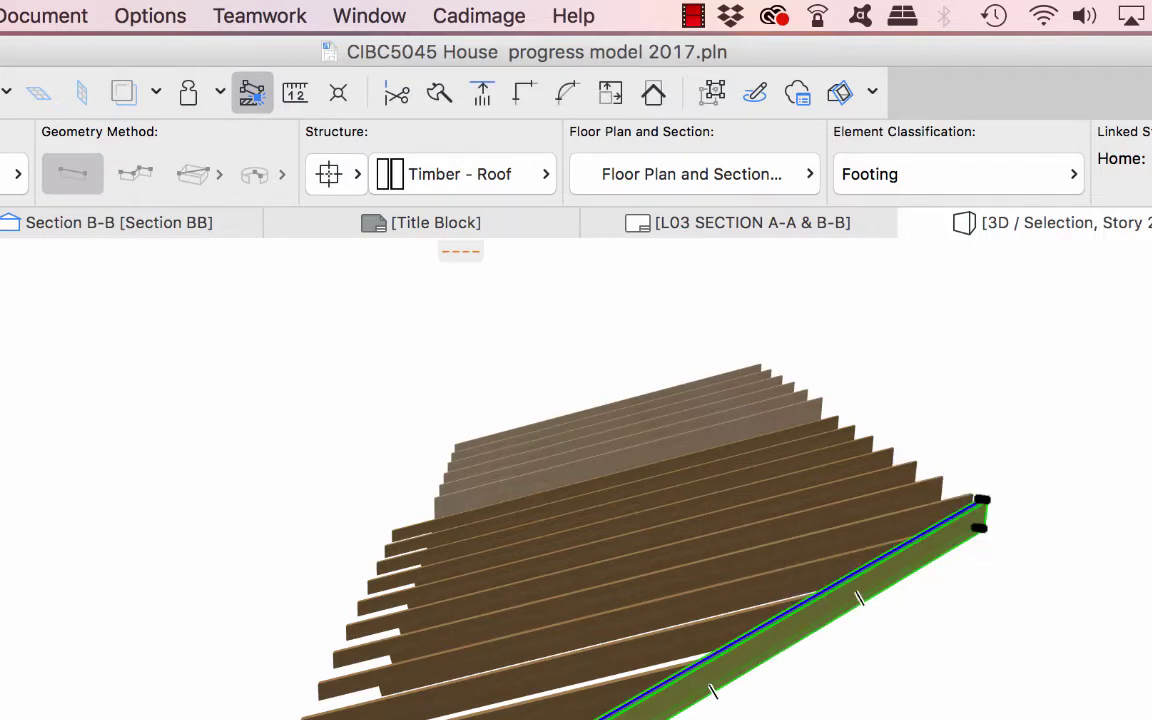
key(super+t)
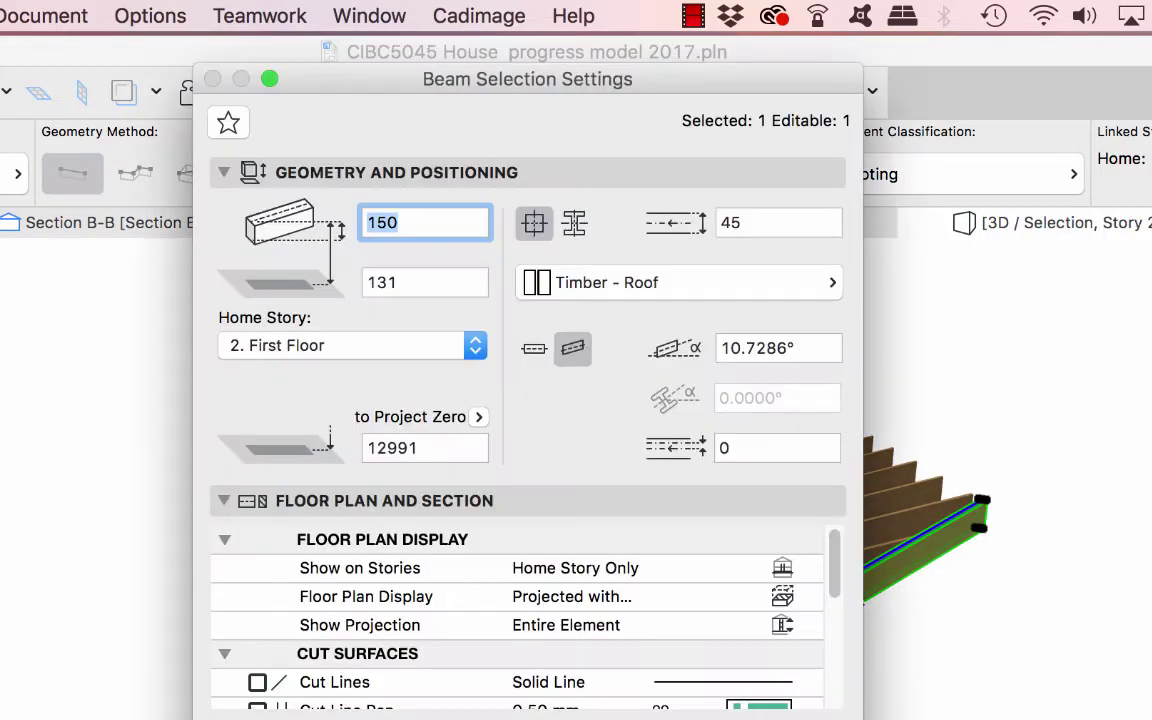
click(805, 350)
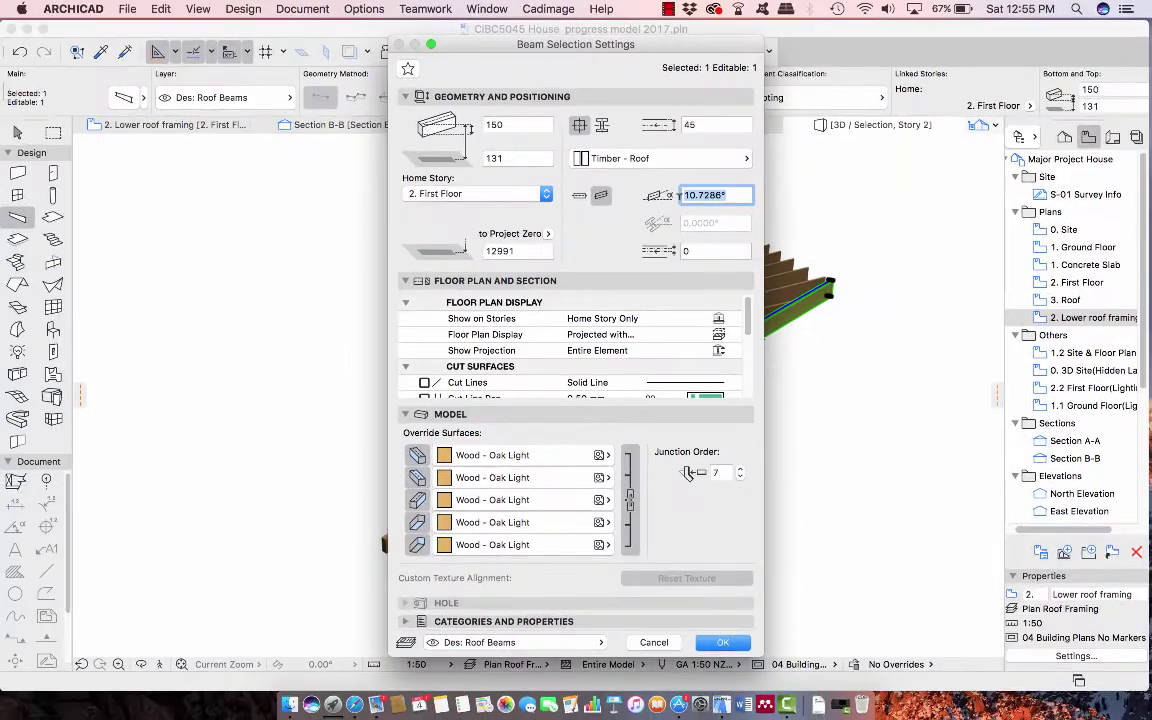
text(15)
key(Return)
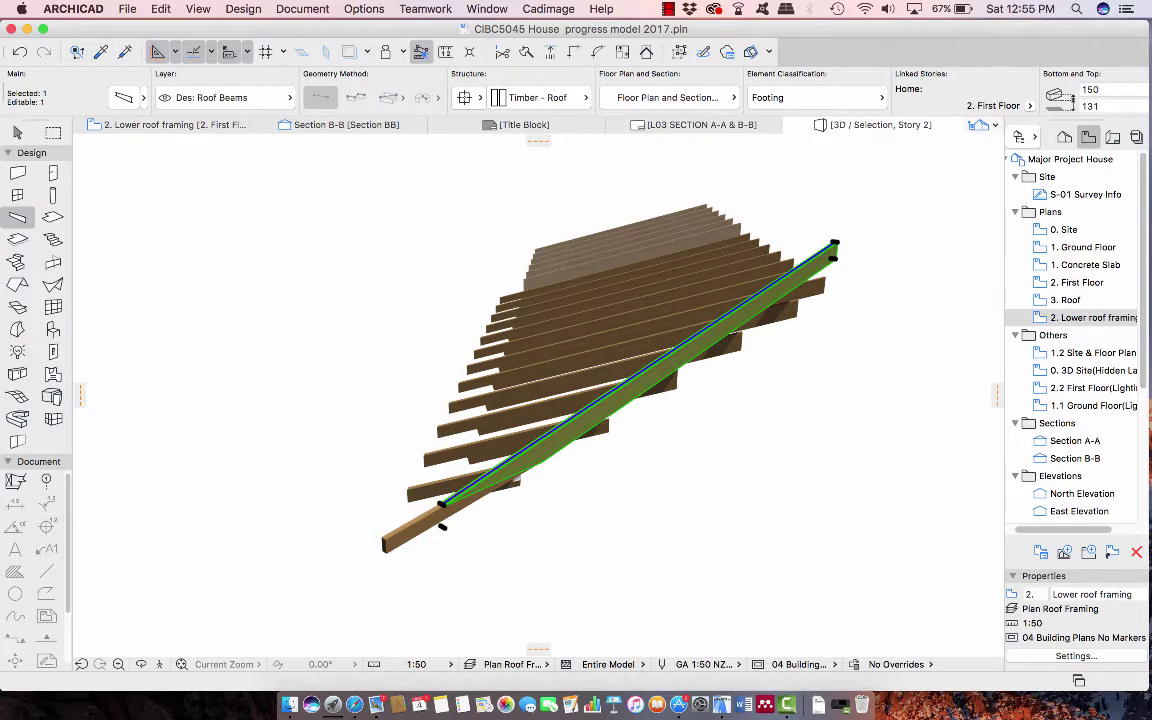
key(super+z)
key(Escape)
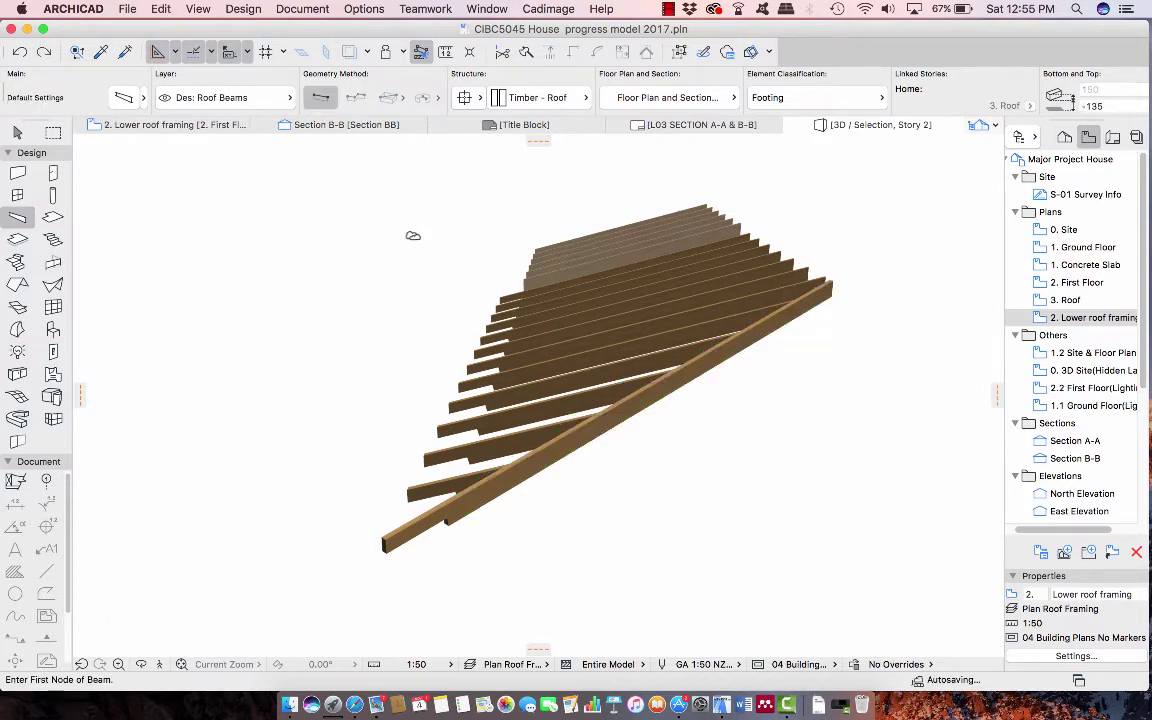
Open the section along the diagonal hip line from the 2. Lower roof framing plan and measure the hip's slope from its lower end.
click(1100, 318)
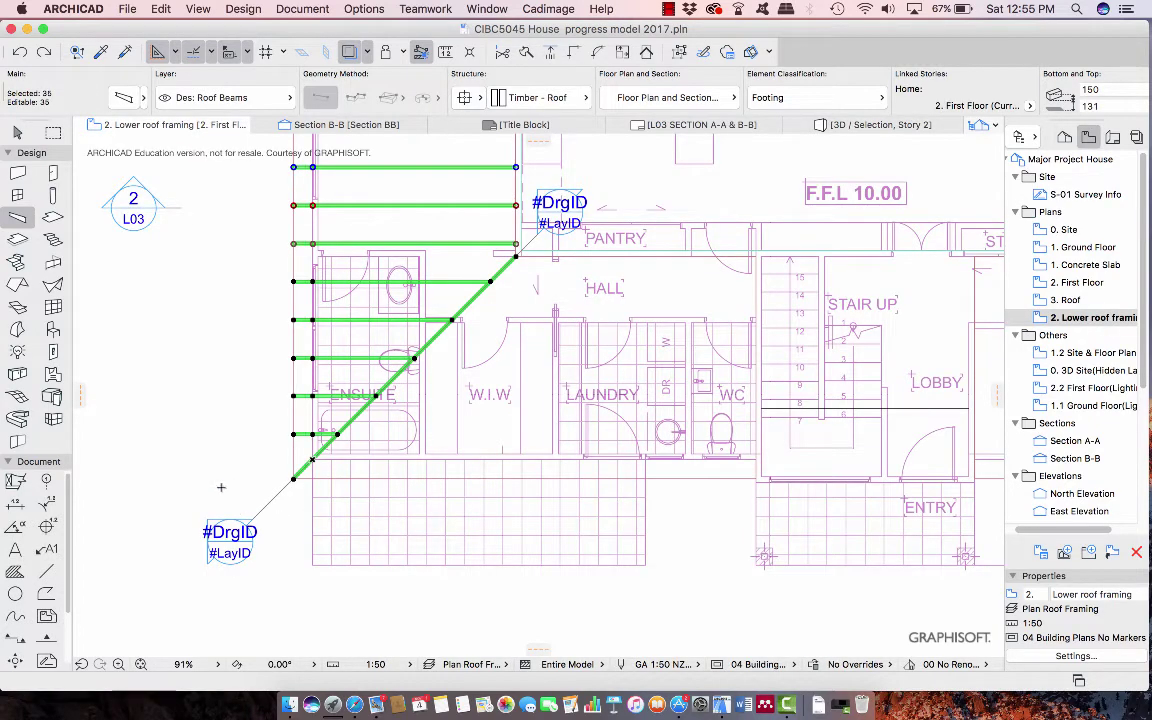
key(Escape)
right_click(229, 545)
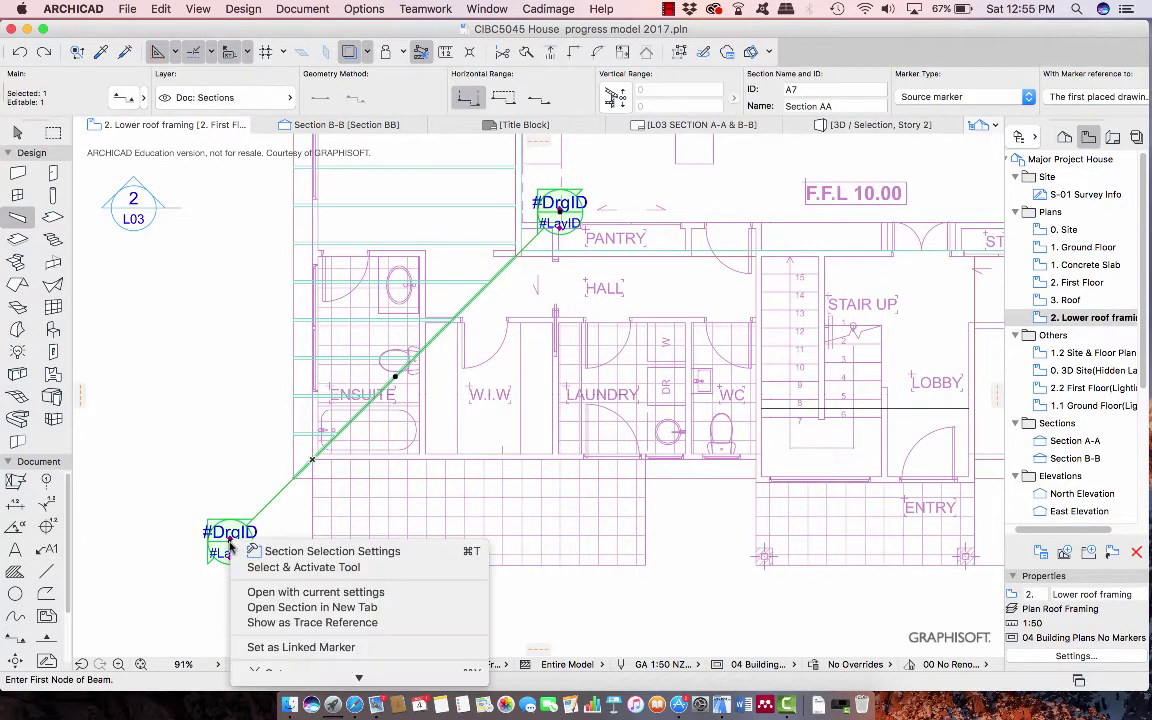
click(267, 594)
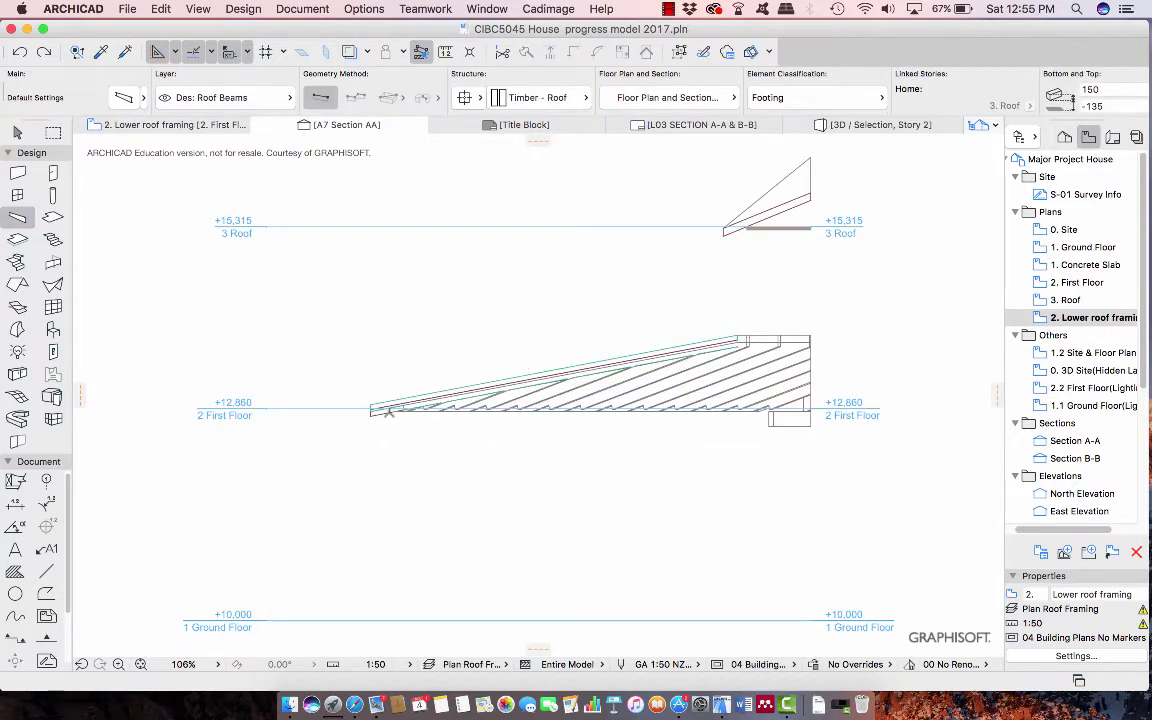
key(m)
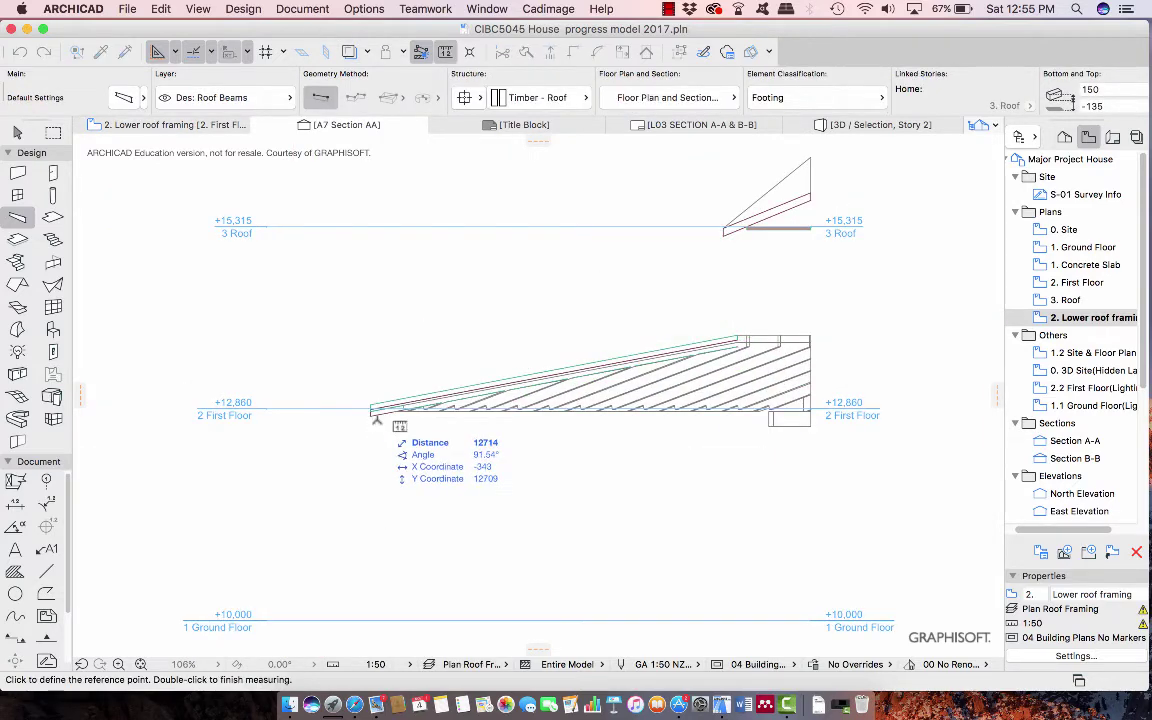
click(370, 411)
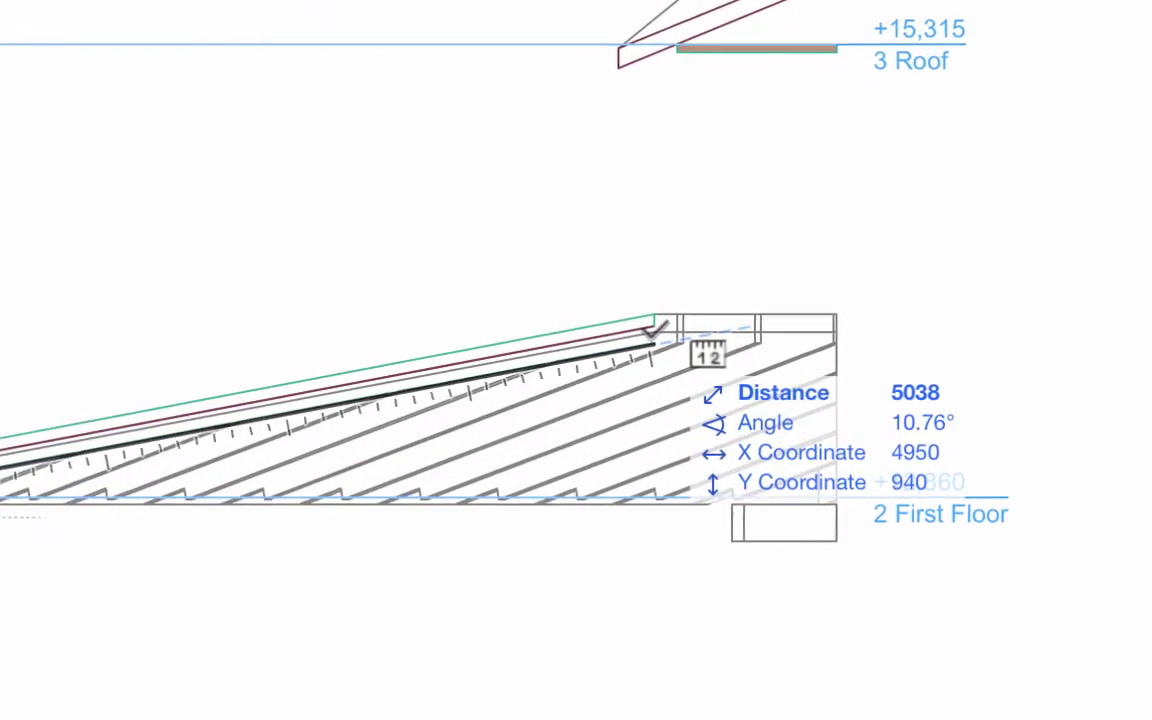
Finish measuring the hip rafter's slope in the diagonal section, and turn off the trace reference in the lower roof framing plan.
click(712, 339)
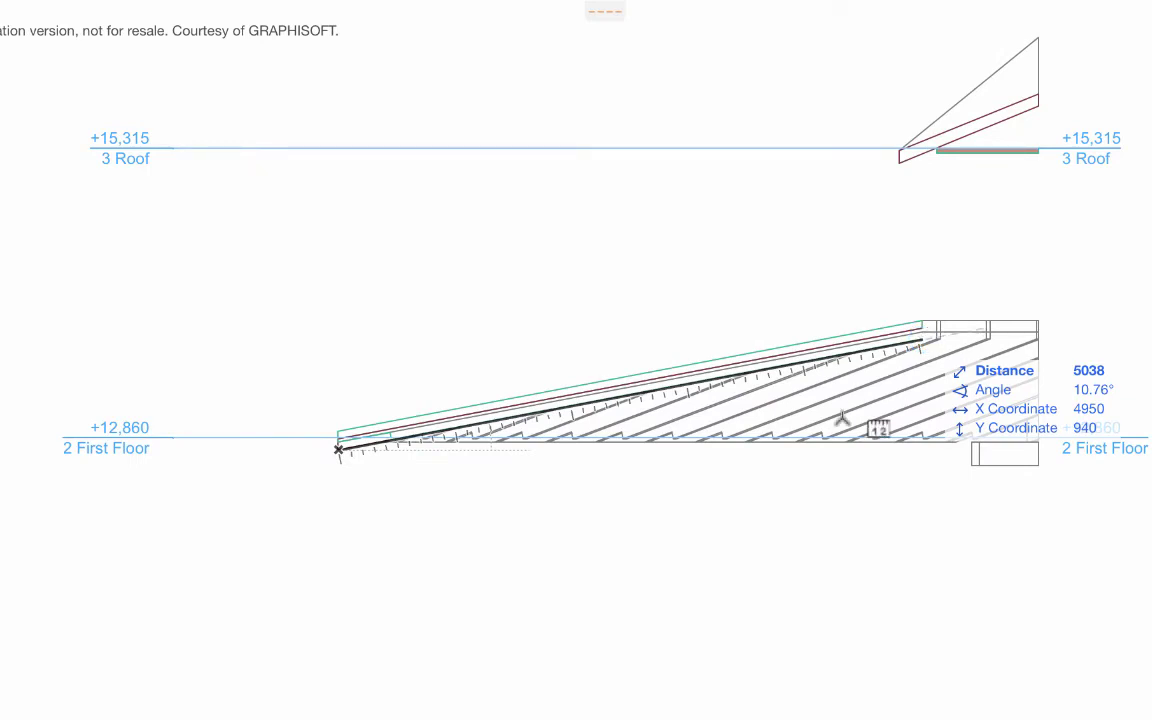
key(Escape)
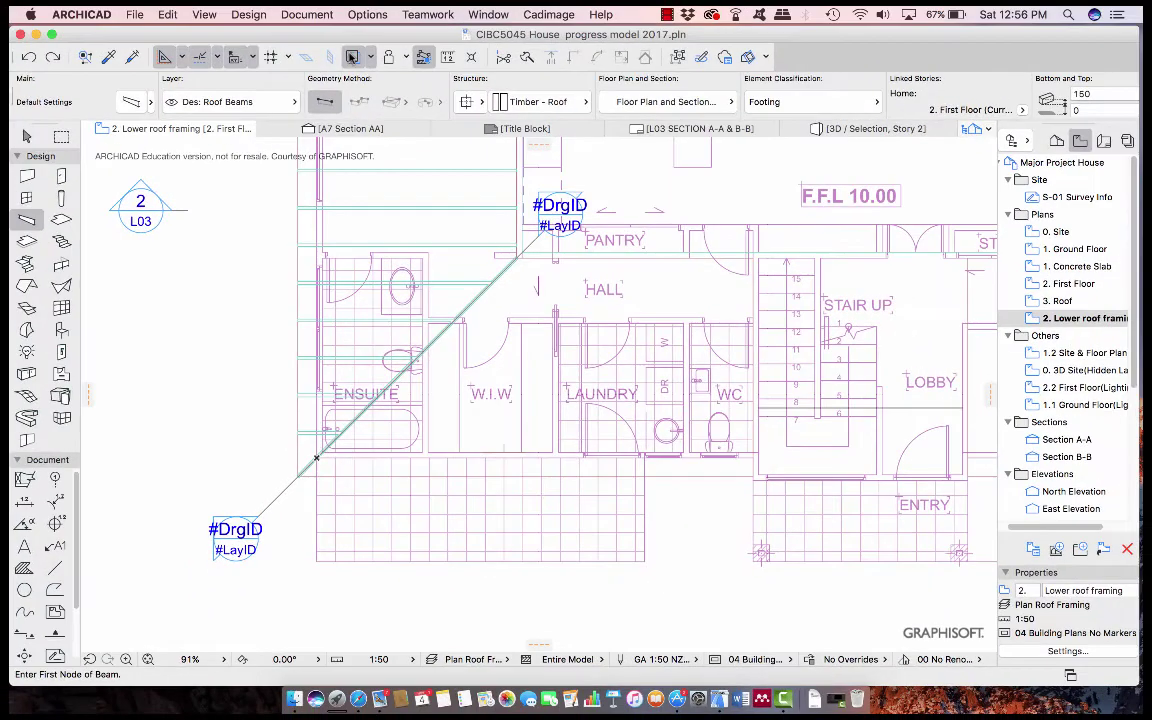
click(352, 56)
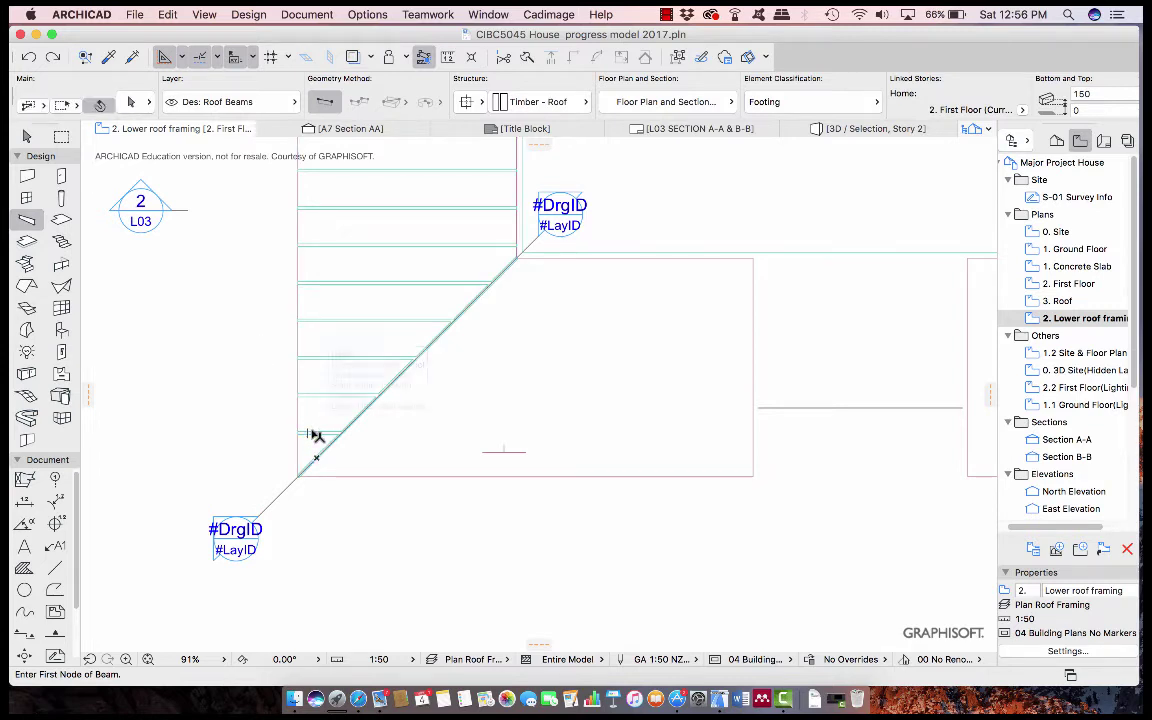
Mirror a copy of the five jack rafters and the adjoining full rafter, with their eaves rafters, about the diagonal hip's centre line.
shift+click(313, 434)
shift+click(310, 398)
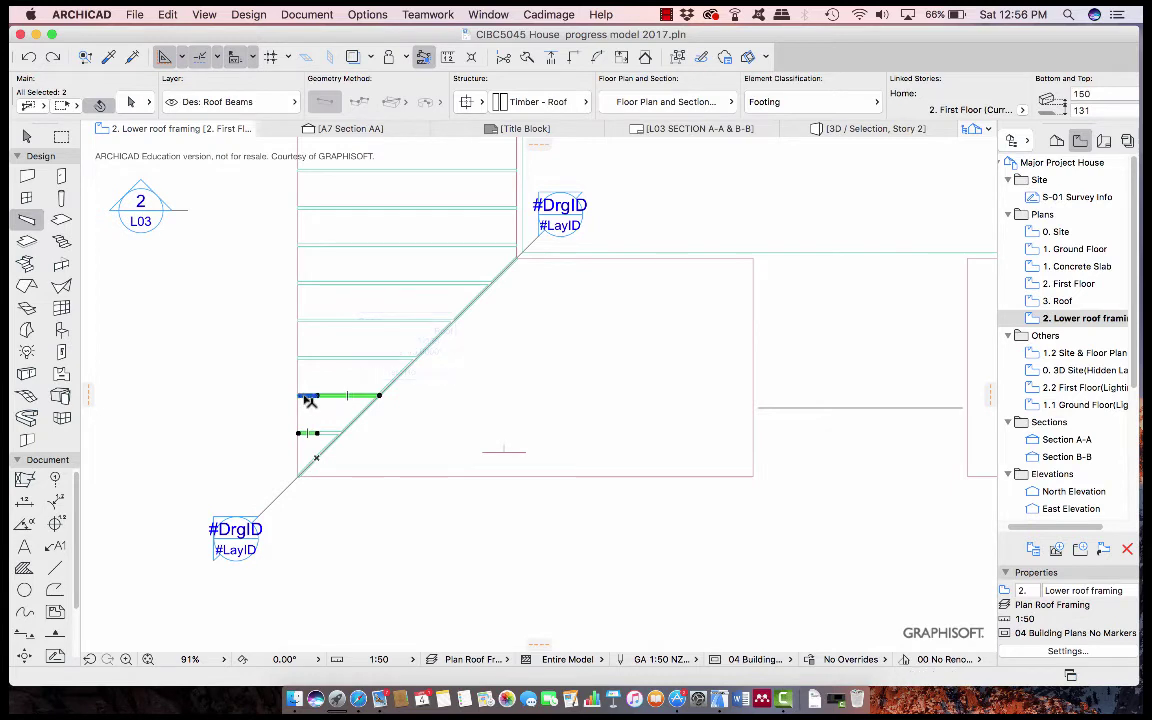
shift+click(308, 397)
shift+click(326, 434)
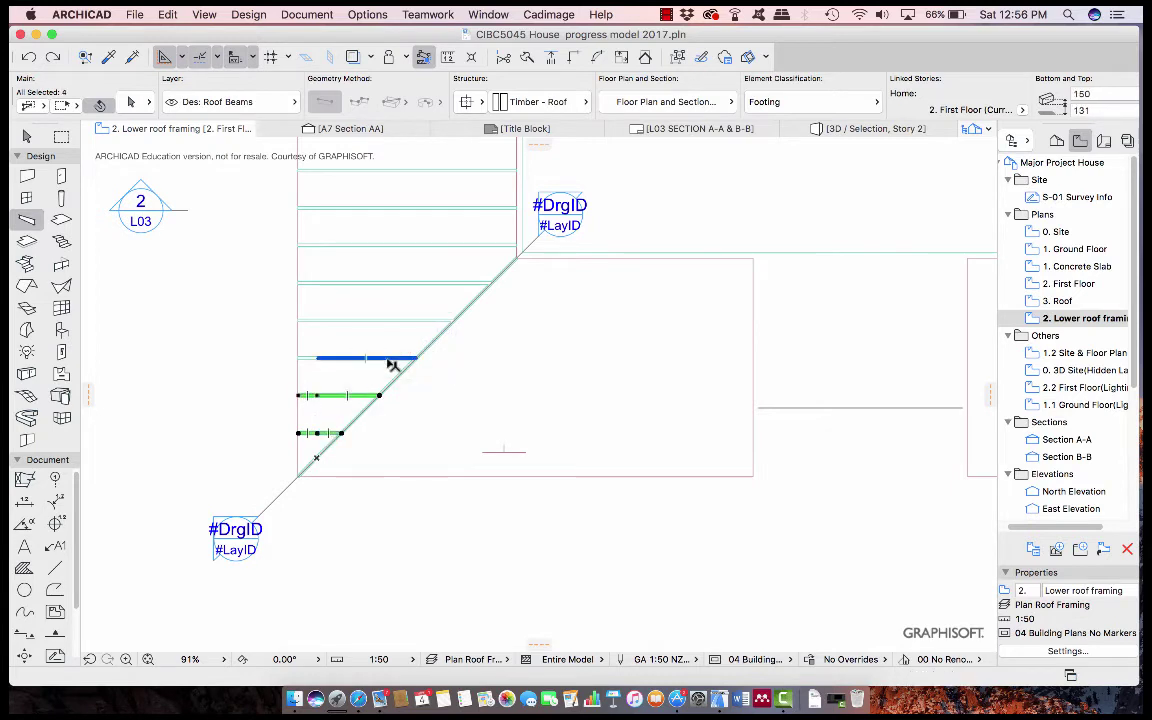
shift+click(307, 360)
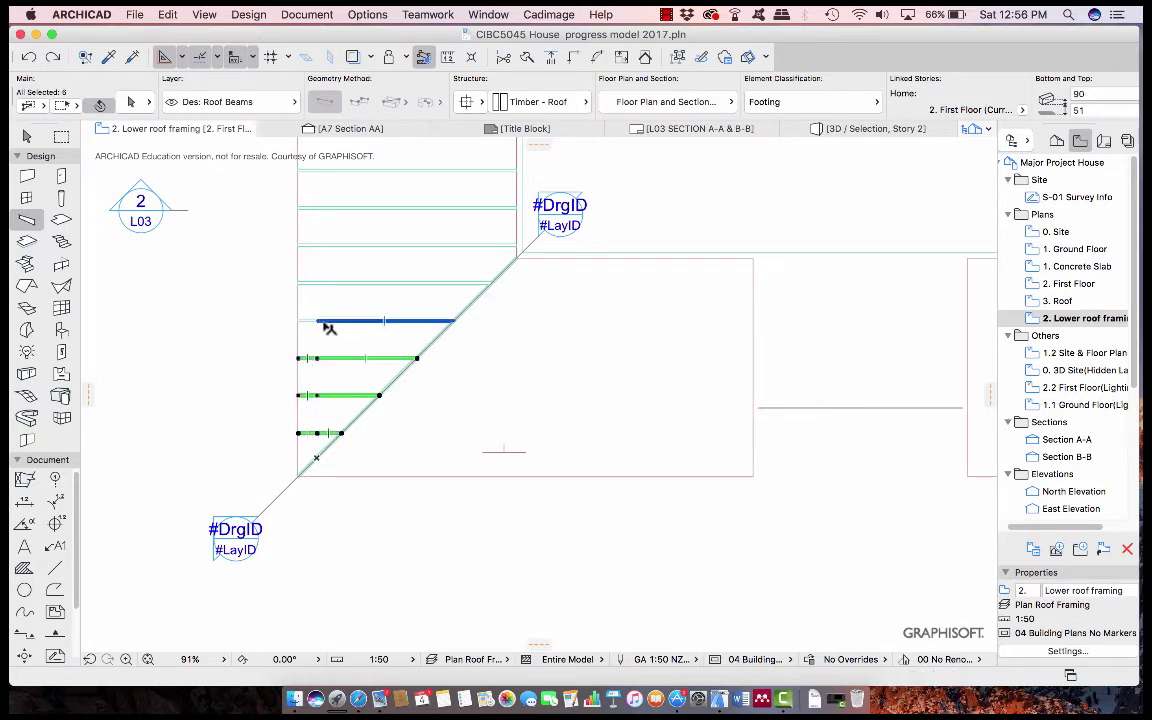
shift+click(305, 321)
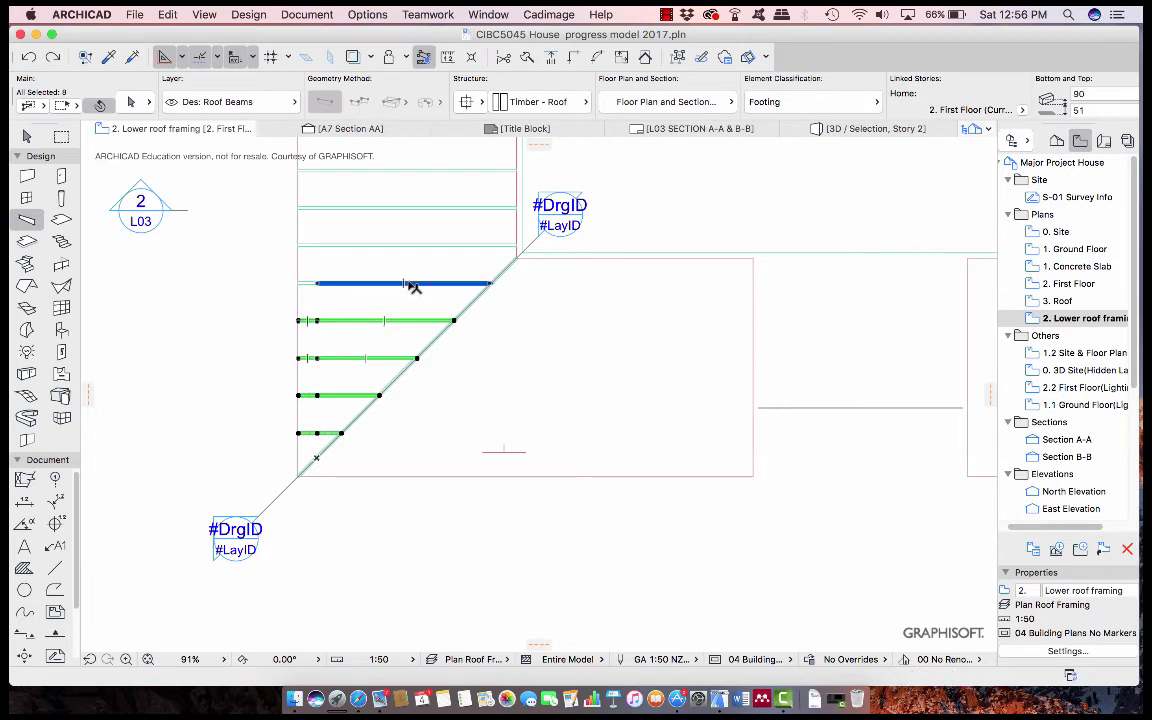
shift+click(308, 285)
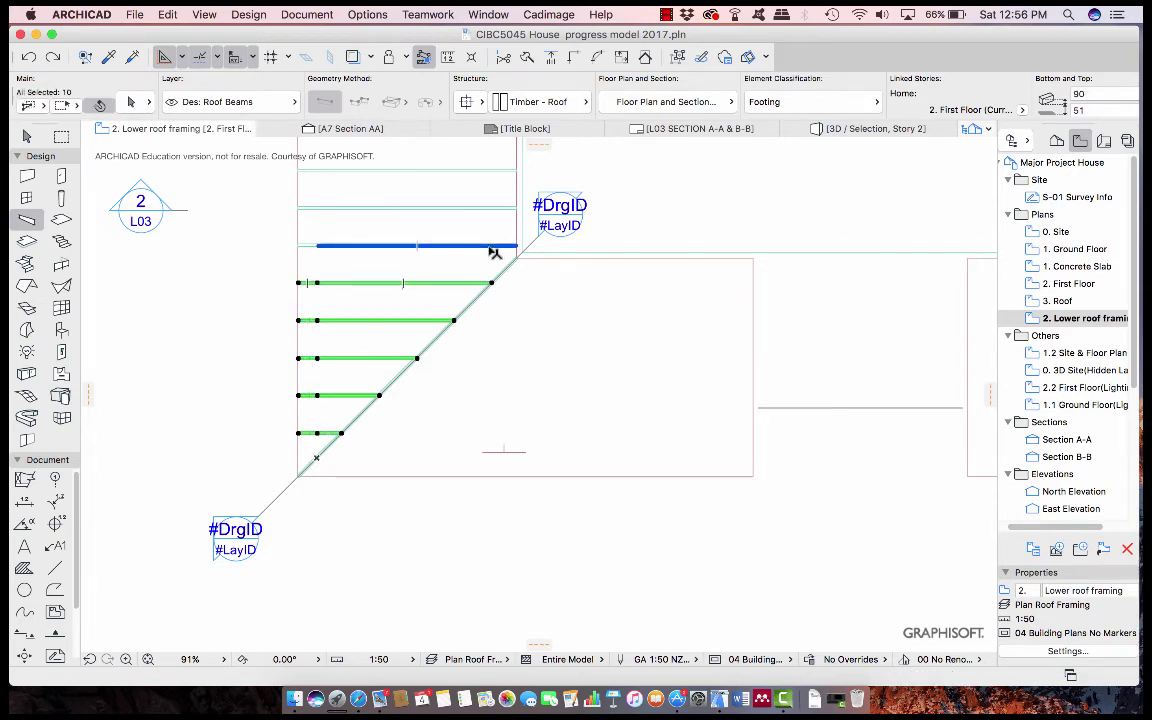
shift+click(429, 247)
click(182, 14)
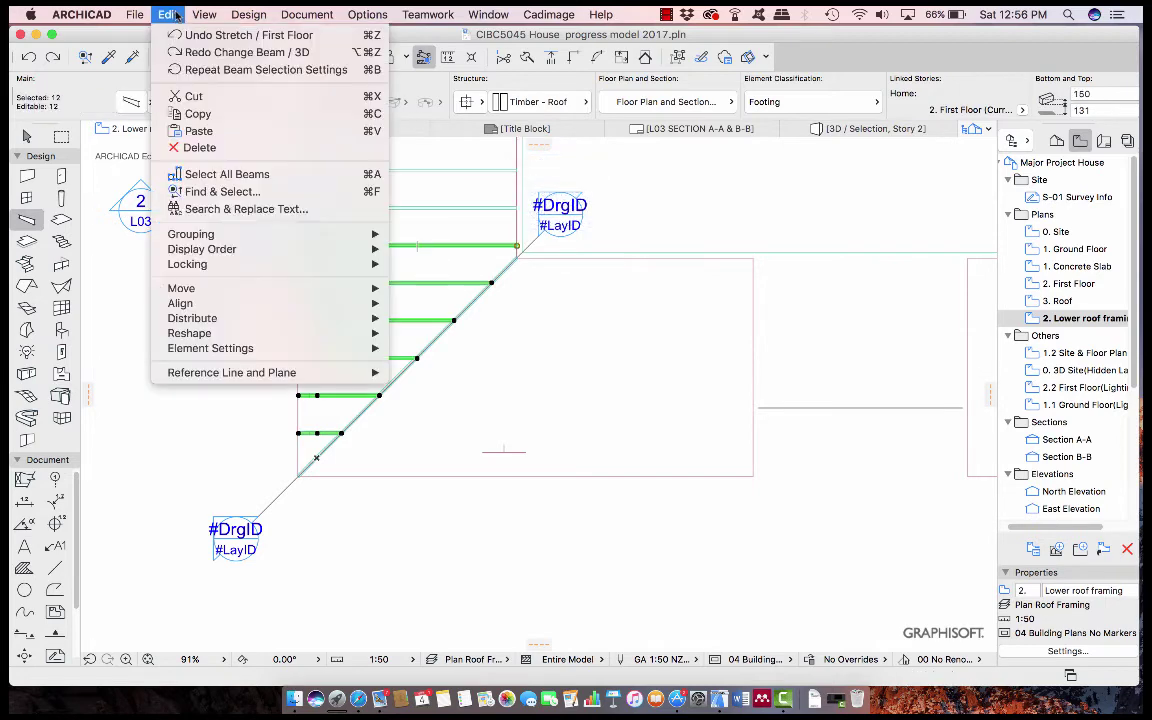
mouse_move(214, 289)
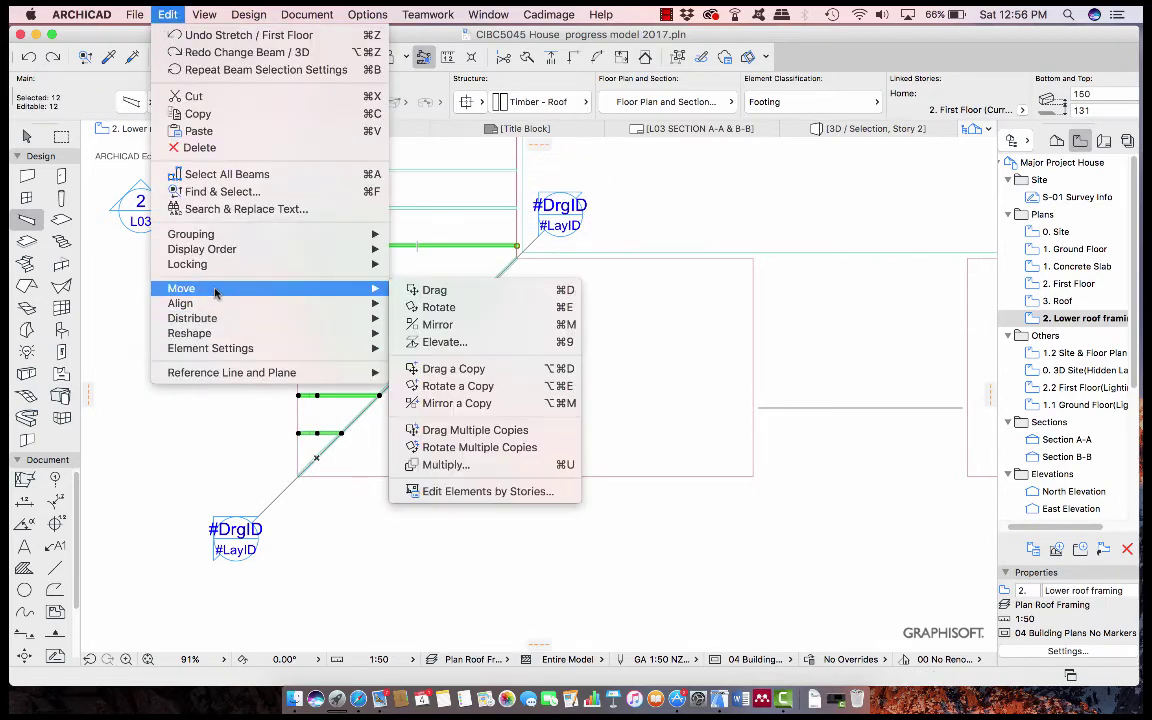
click(440, 403)
scroll(310, 480, down, 3)
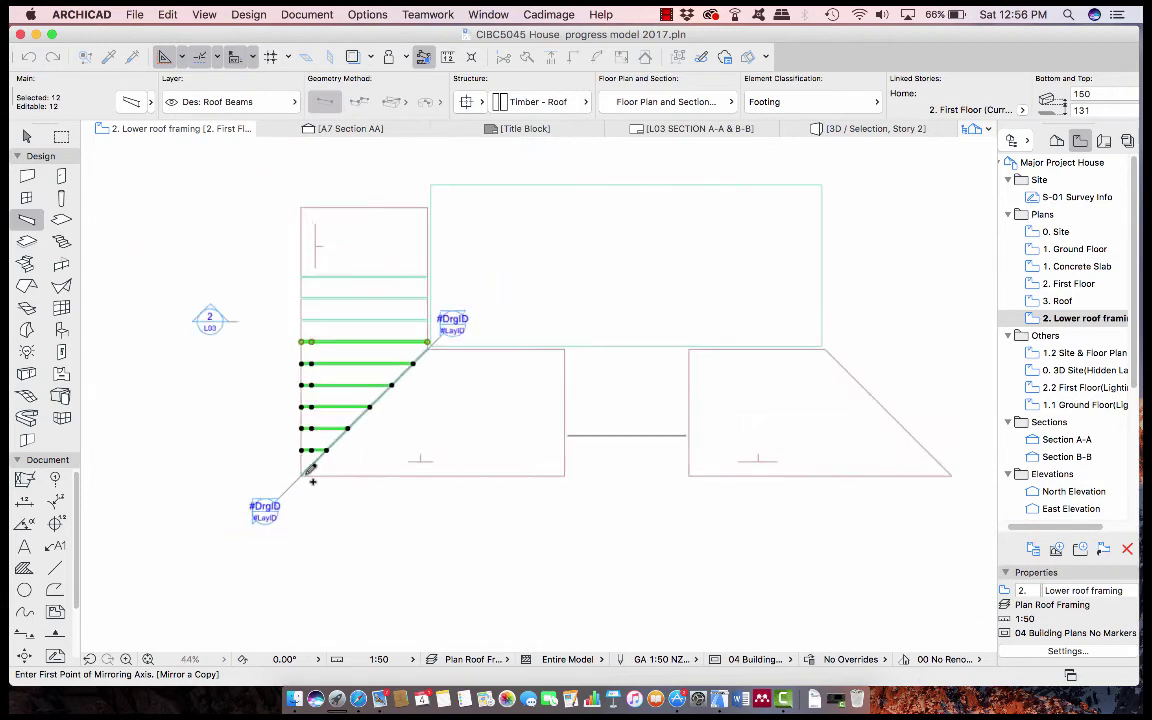
scroll(311, 482, up, 2)
scroll(311, 482, up, 10)
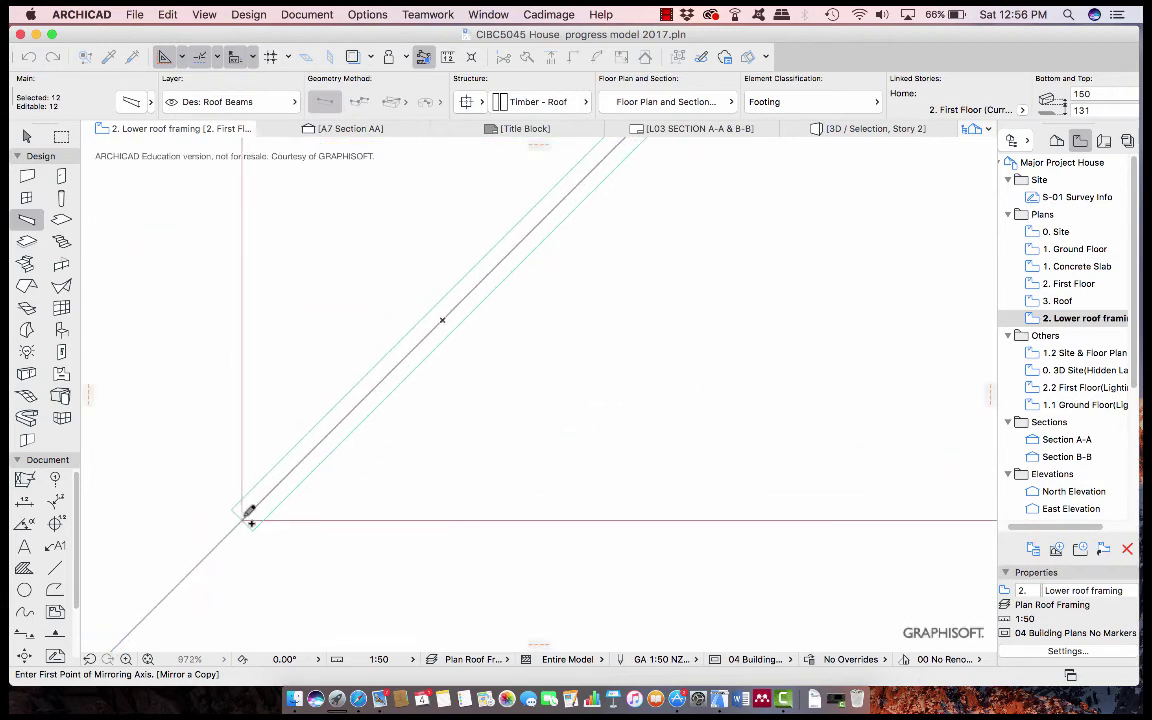
click(242, 520)
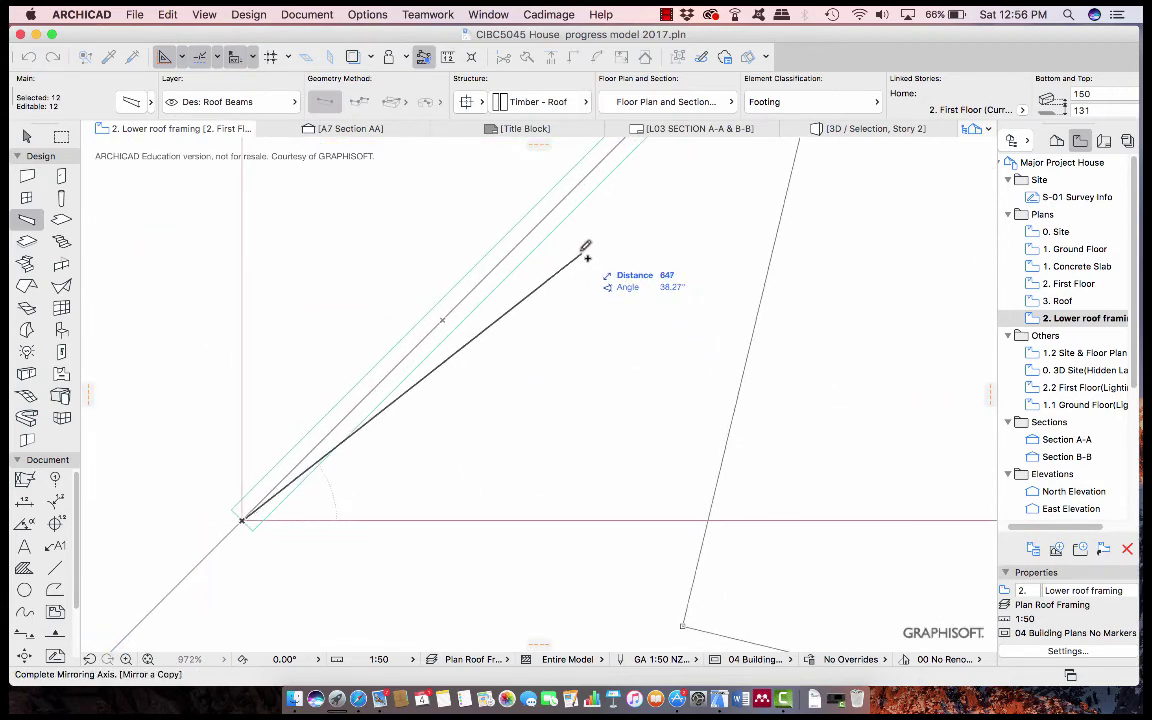
click(577, 189)
key(Escape)
Multiply the mirrored full-length rafter and its eaves rafter at 600 spacing with Spread, out to the far end of that roof plane.
scroll(599, 504, down, 5)
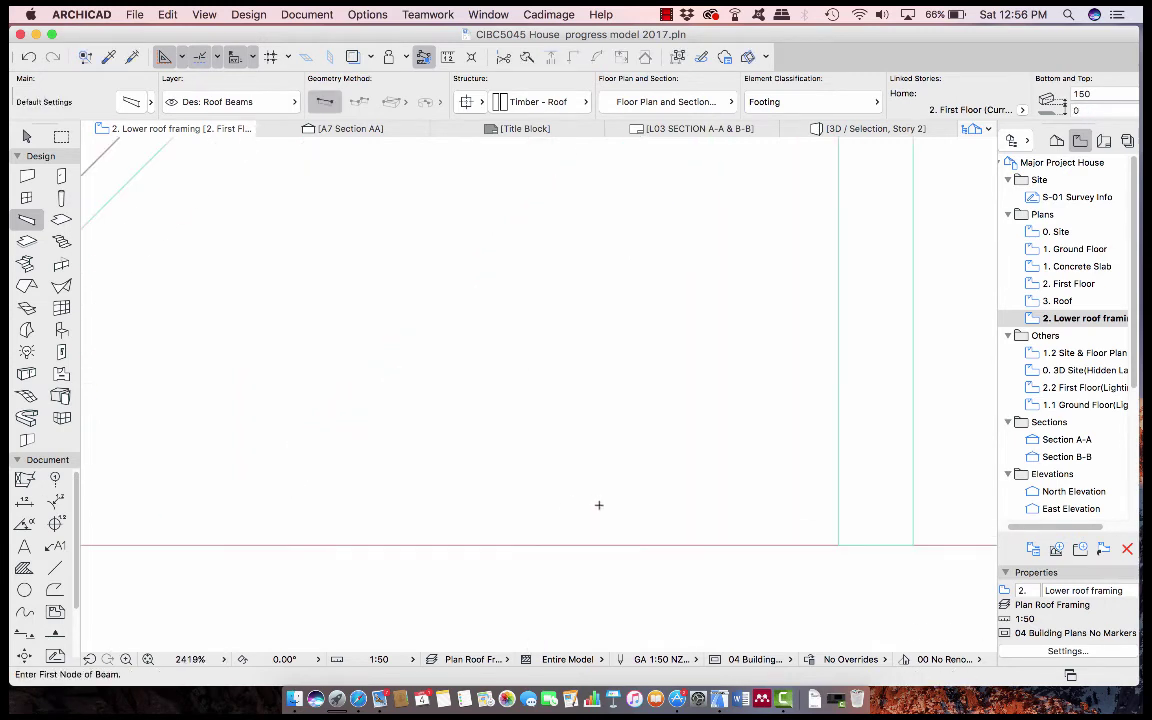
scroll(599, 504, up, 3)
scroll(598, 505, down, 10)
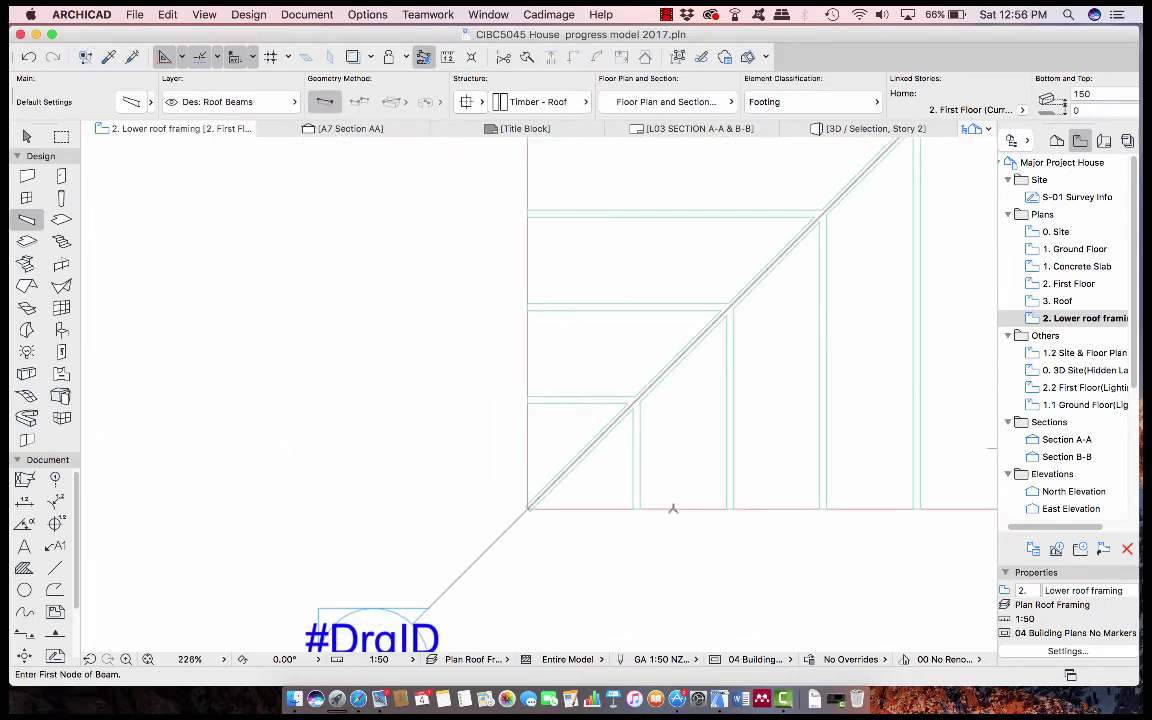
middle_drag(833, 513, 412, 533)
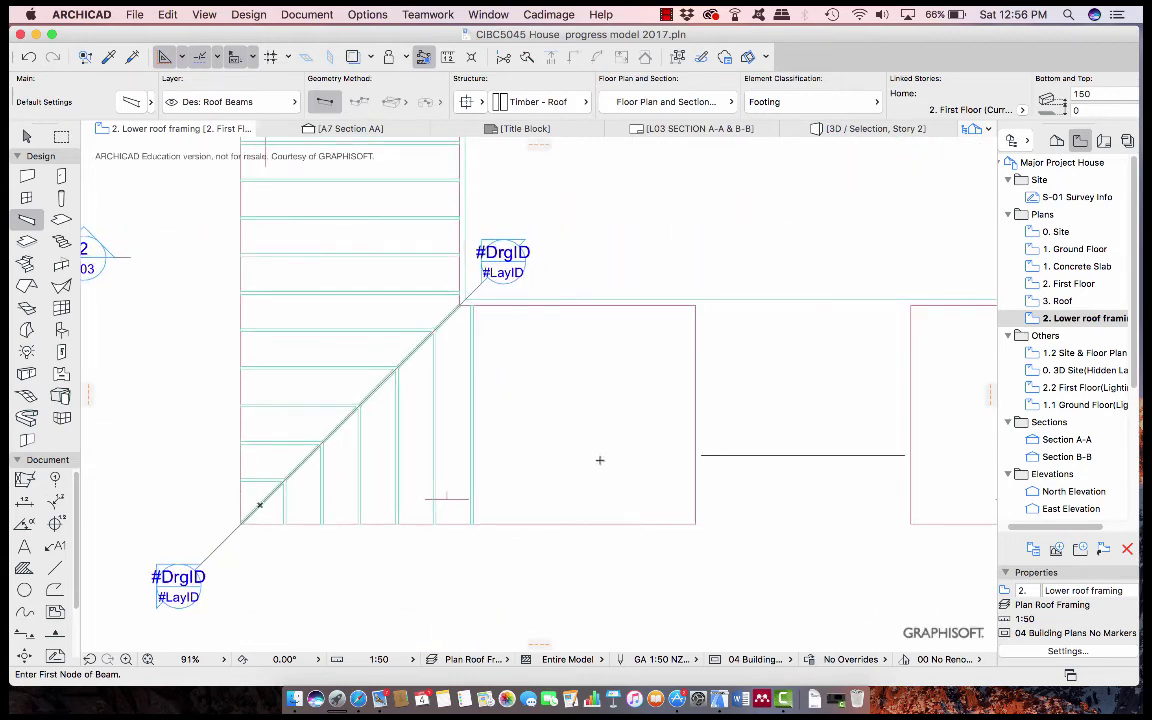
shift+click(472, 440)
key(super+u)
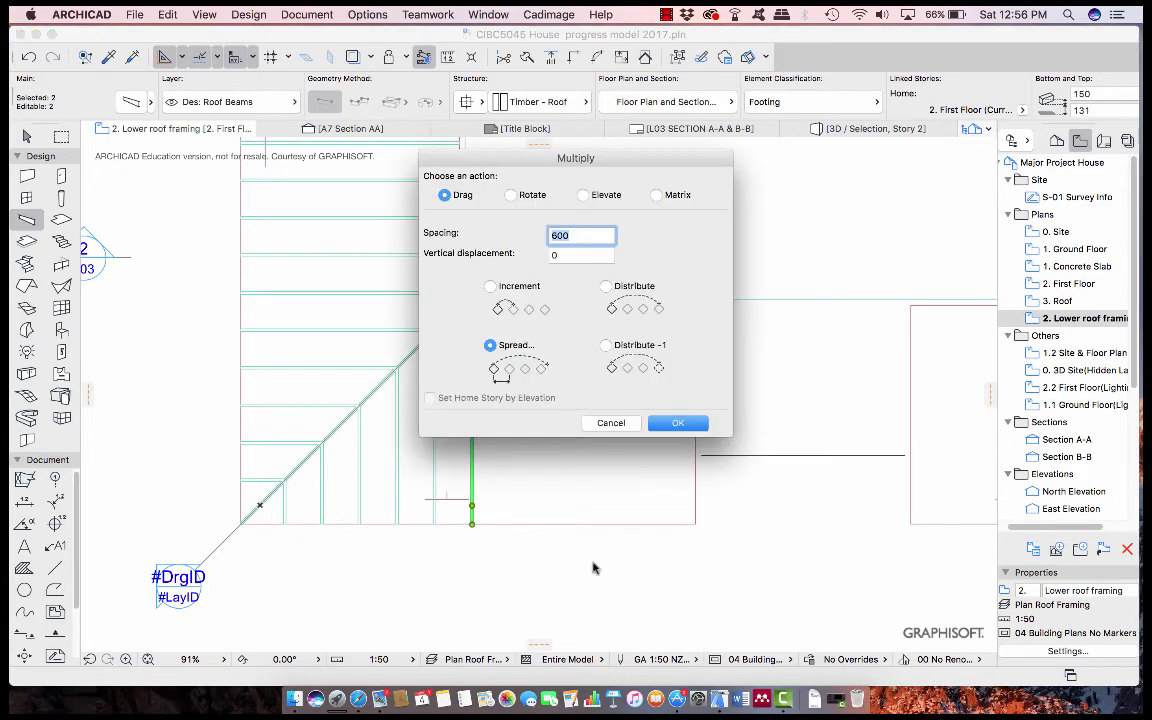
click(677, 423)
click(473, 526)
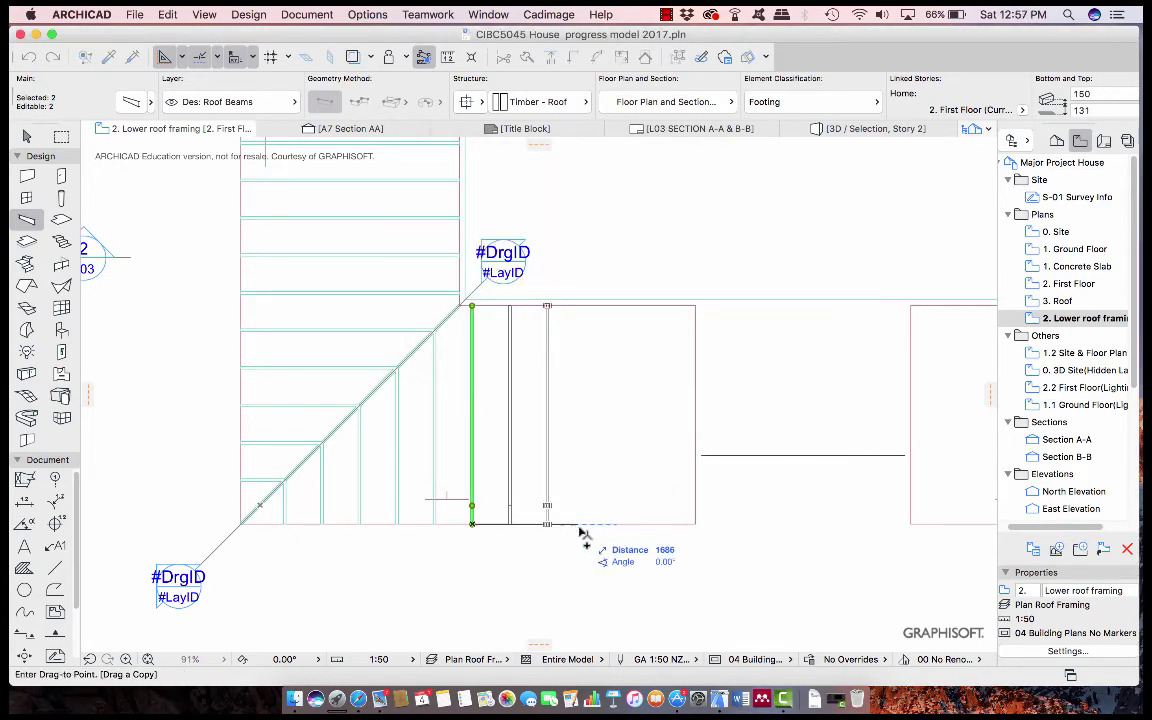
click(681, 532)
key(Escape)
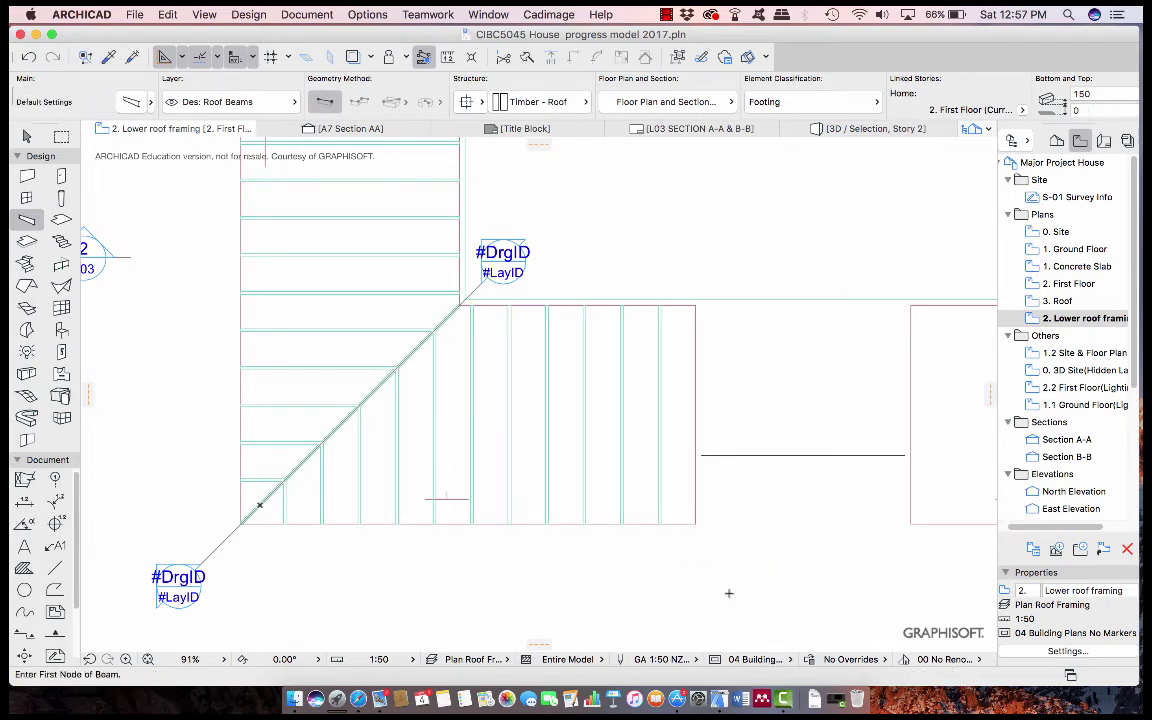
Mirror a copy of the marqueed corner's beams, excluding the two long side beams, about a vertical axis through the midpoint of the line between the front roofs.
scroll(728, 597, down, 3)
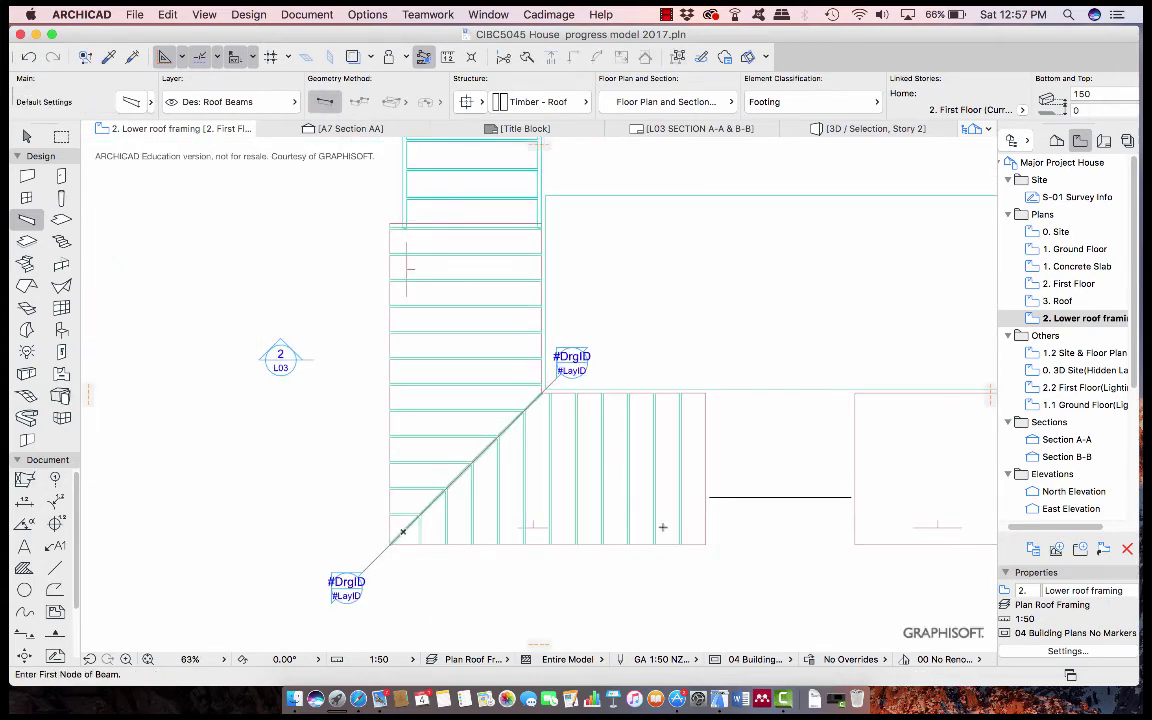
scroll(606, 377, right, 4)
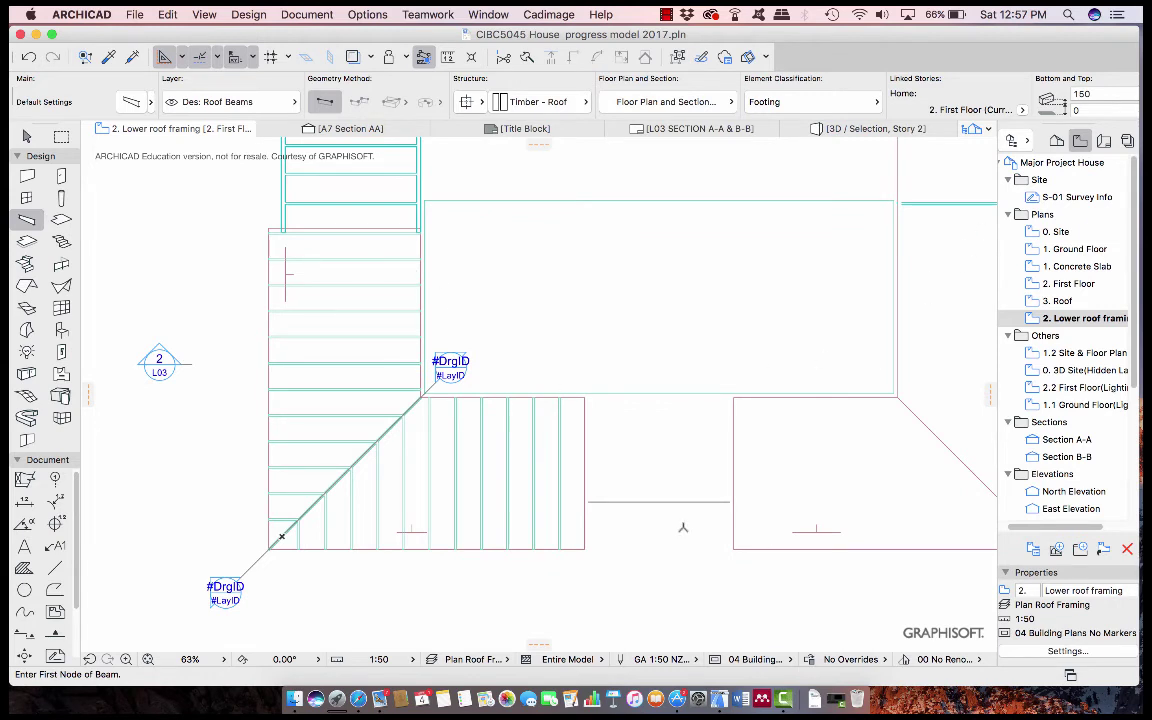
click(61, 136)
mouse_move(235, 229)
mouse_down()
mouse_move(468, 481)
mouse_move(606, 567)
mouse_up()
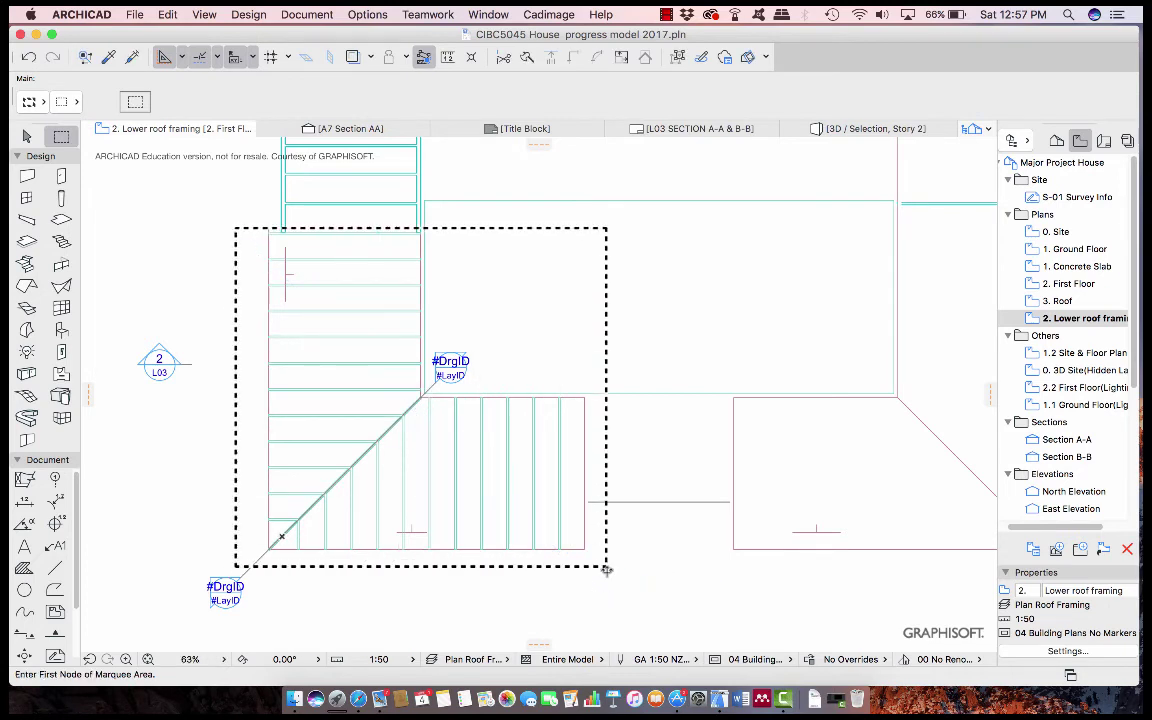
click(28, 220)
key(super+a)
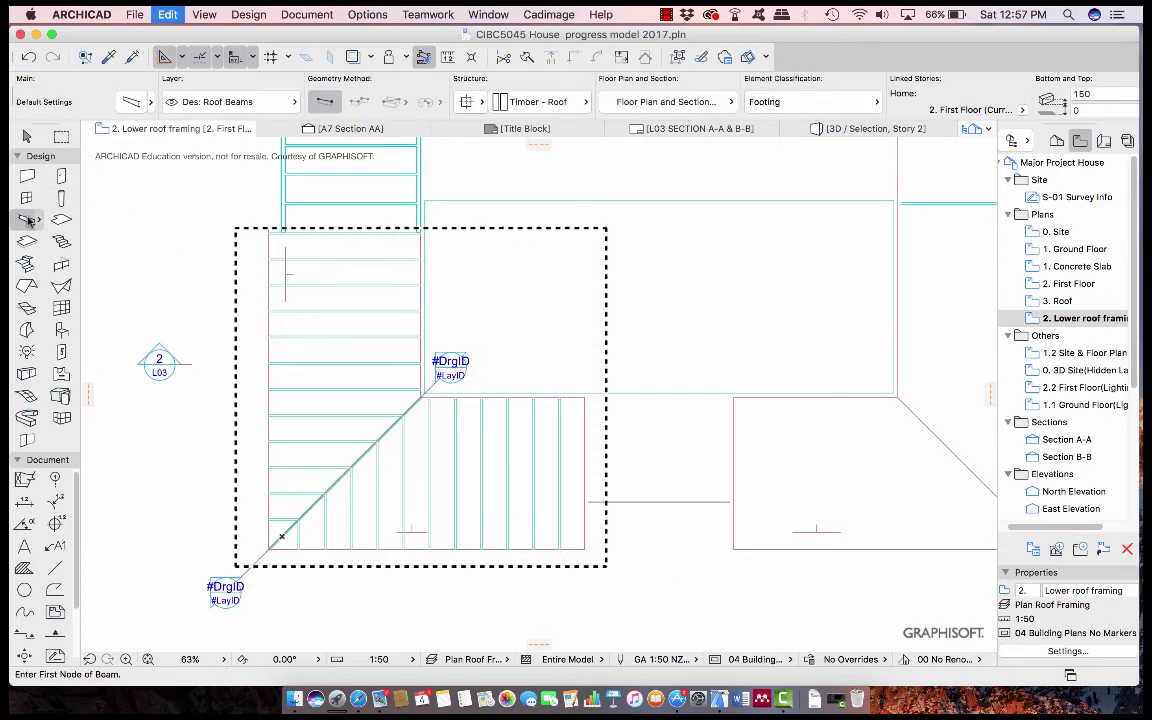
scroll(640, 260, up, 5)
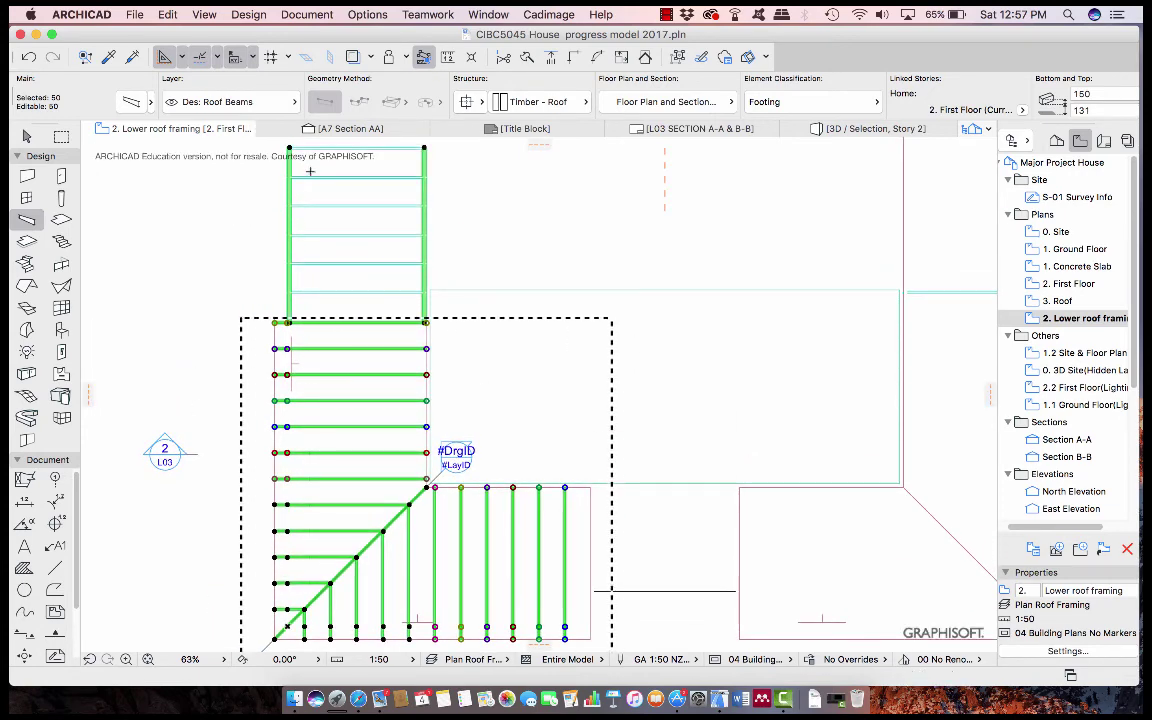
shift+click(290, 147)
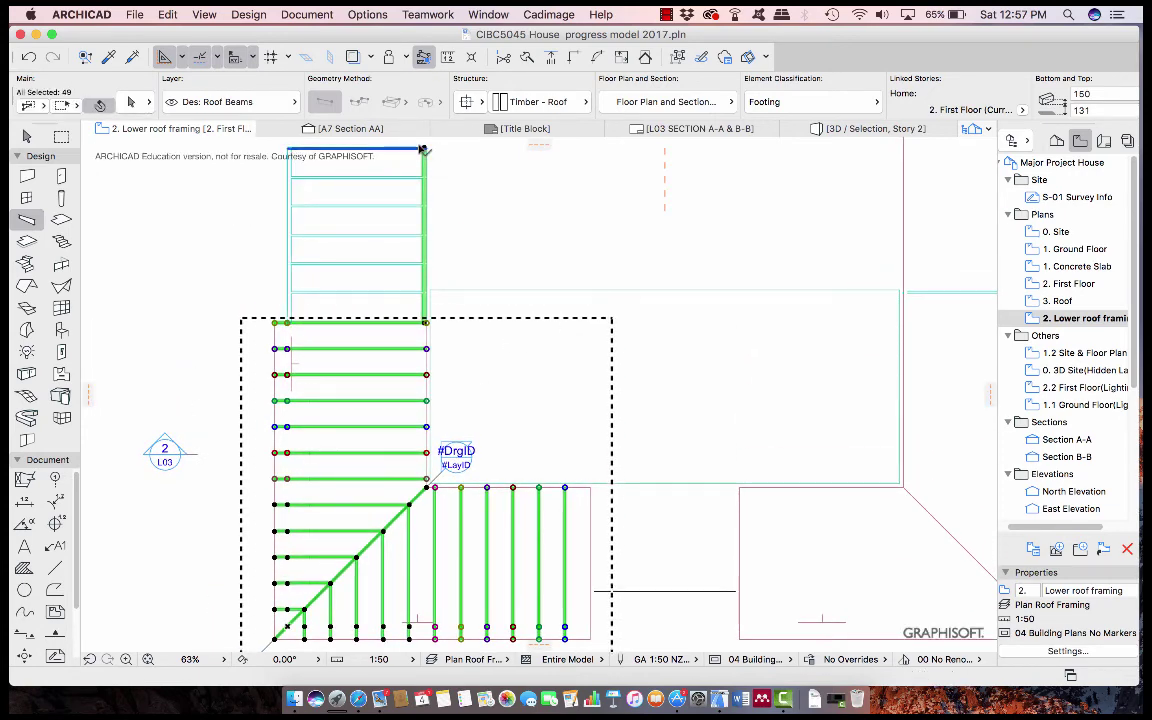
shift+click(425, 151)
scroll(779, 357, right, 5)
scroll(779, 357, down, 3)
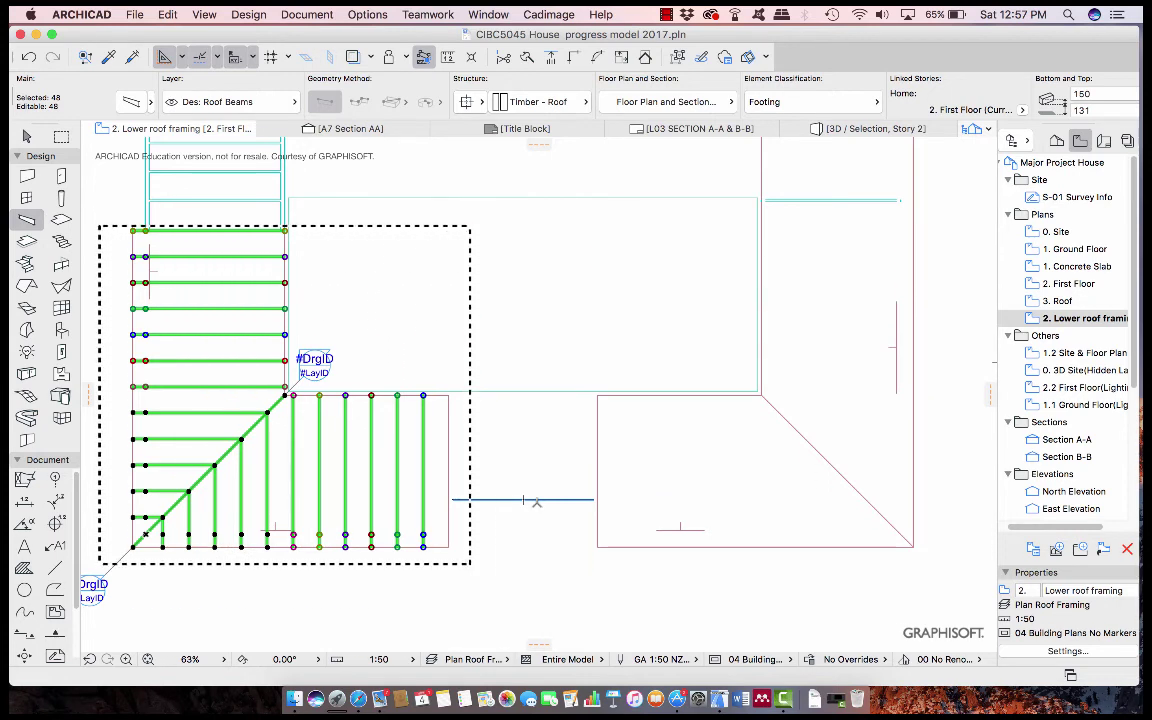
click(167, 14)
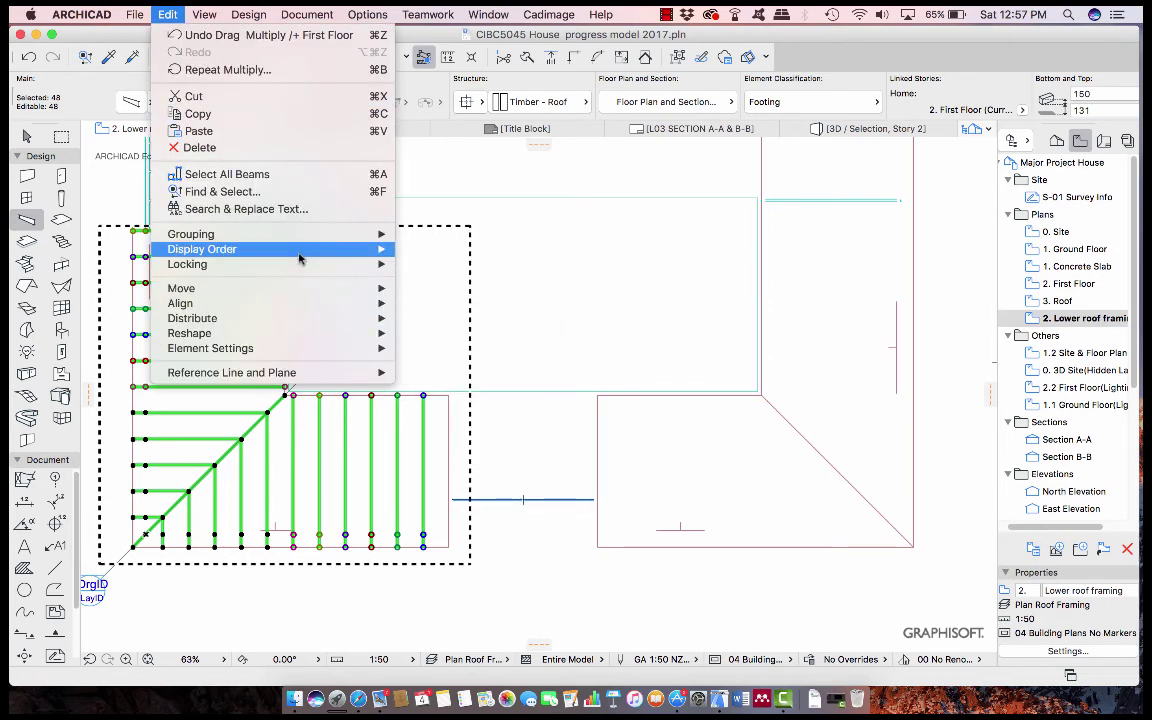
mouse_move(289, 297)
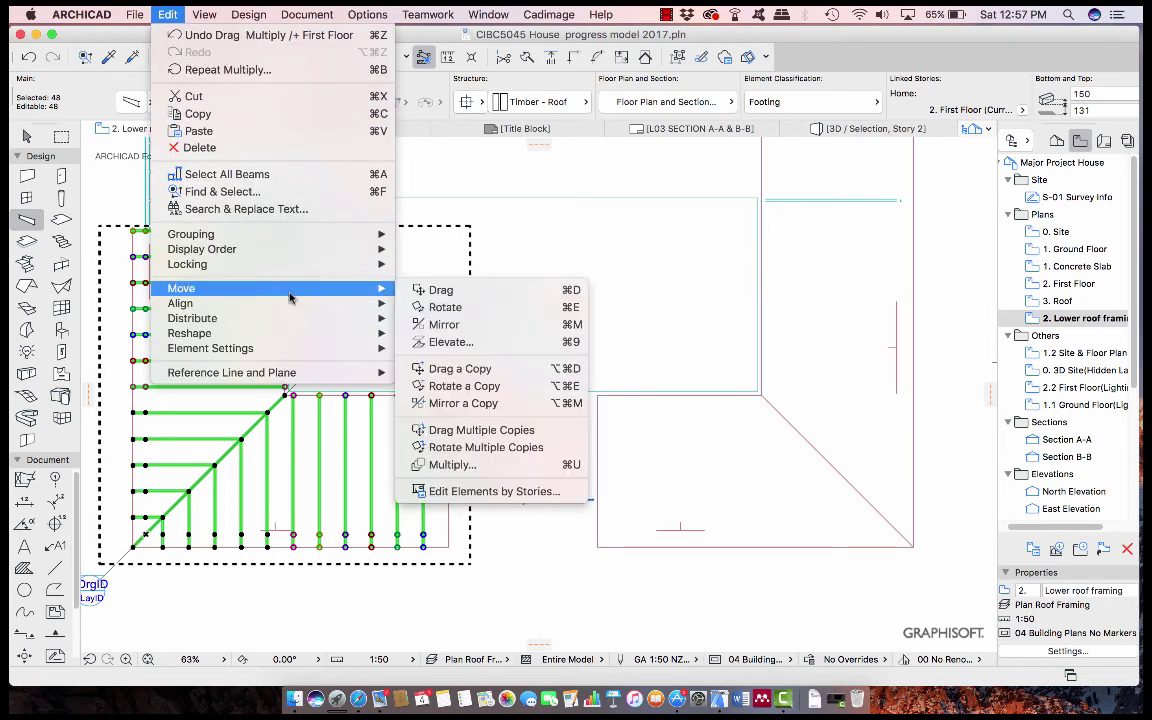
click(464, 403)
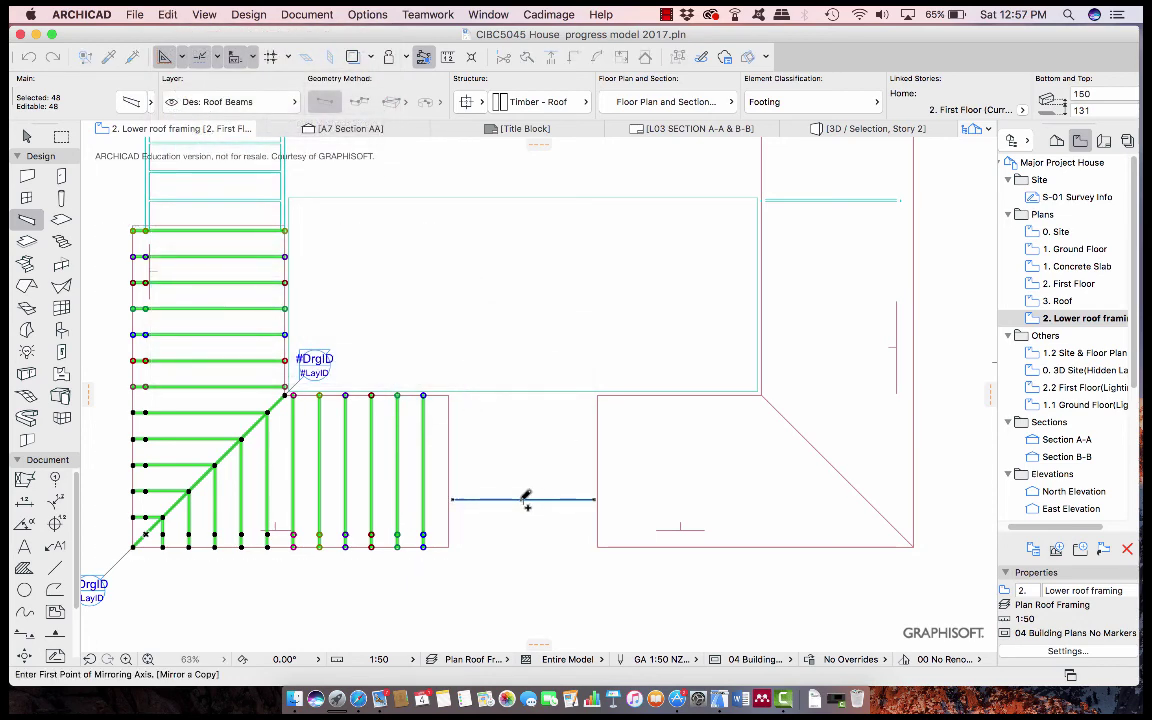
click(524, 340)
key(Escape)
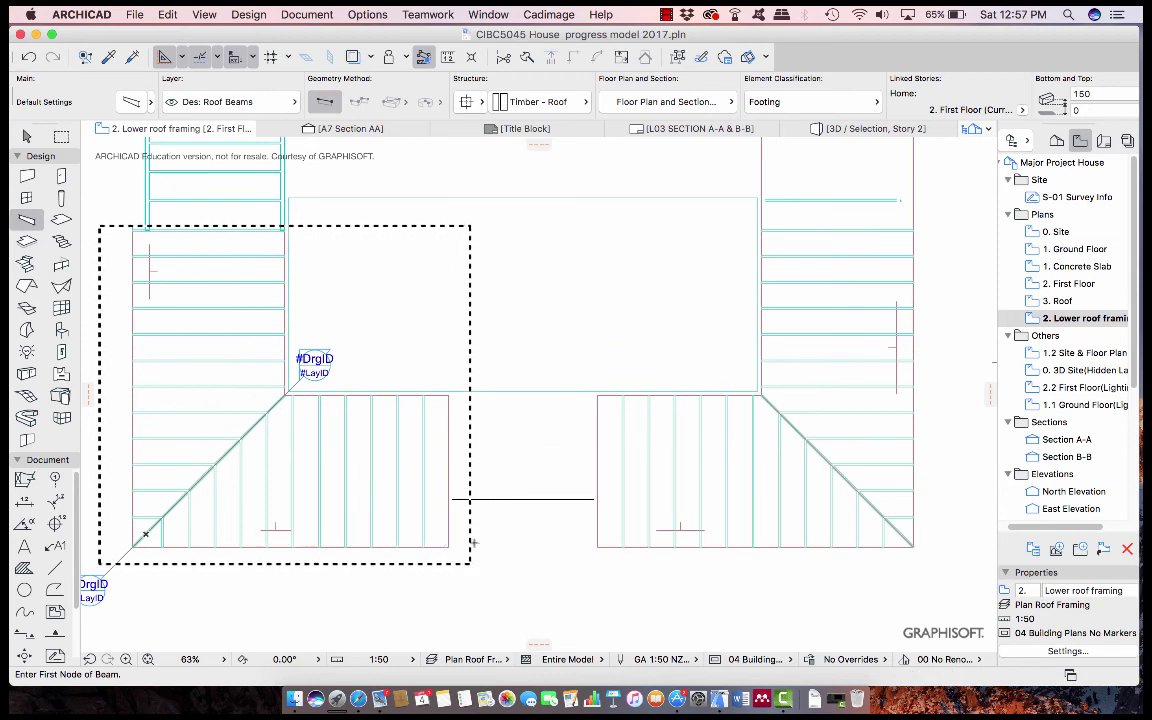
Clear the marquee area, select all beams in the lower roof framing plan and examine them in 3D.
click(61, 136)
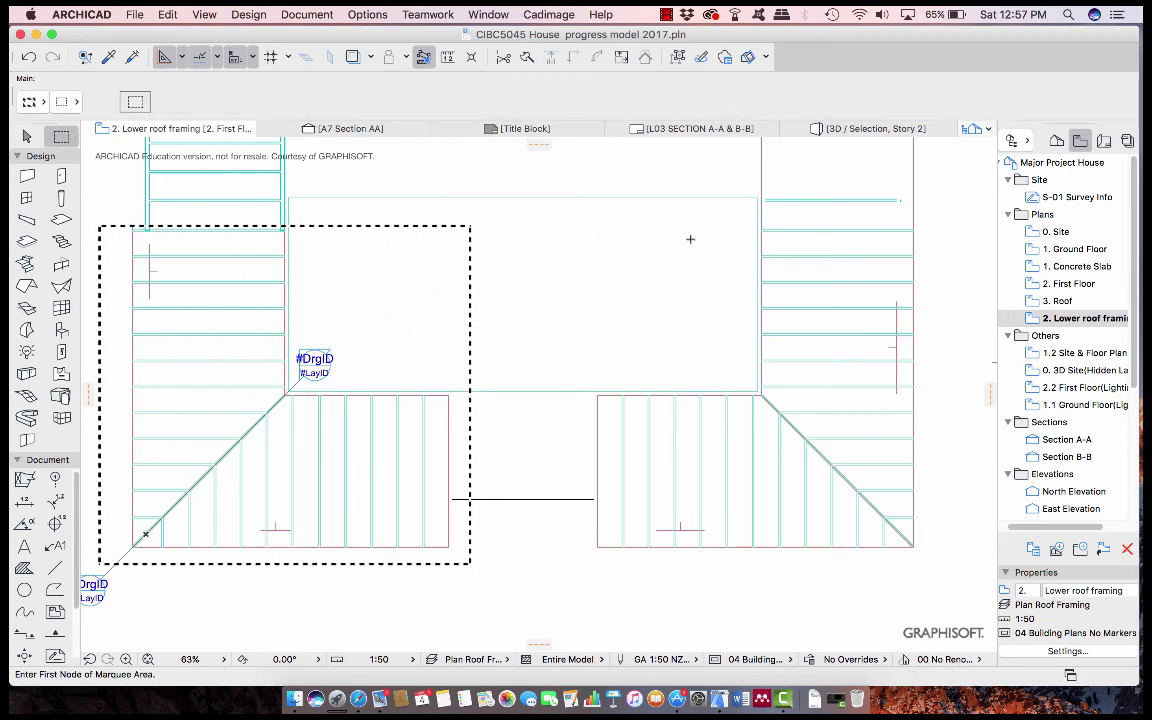
click(533, 595)
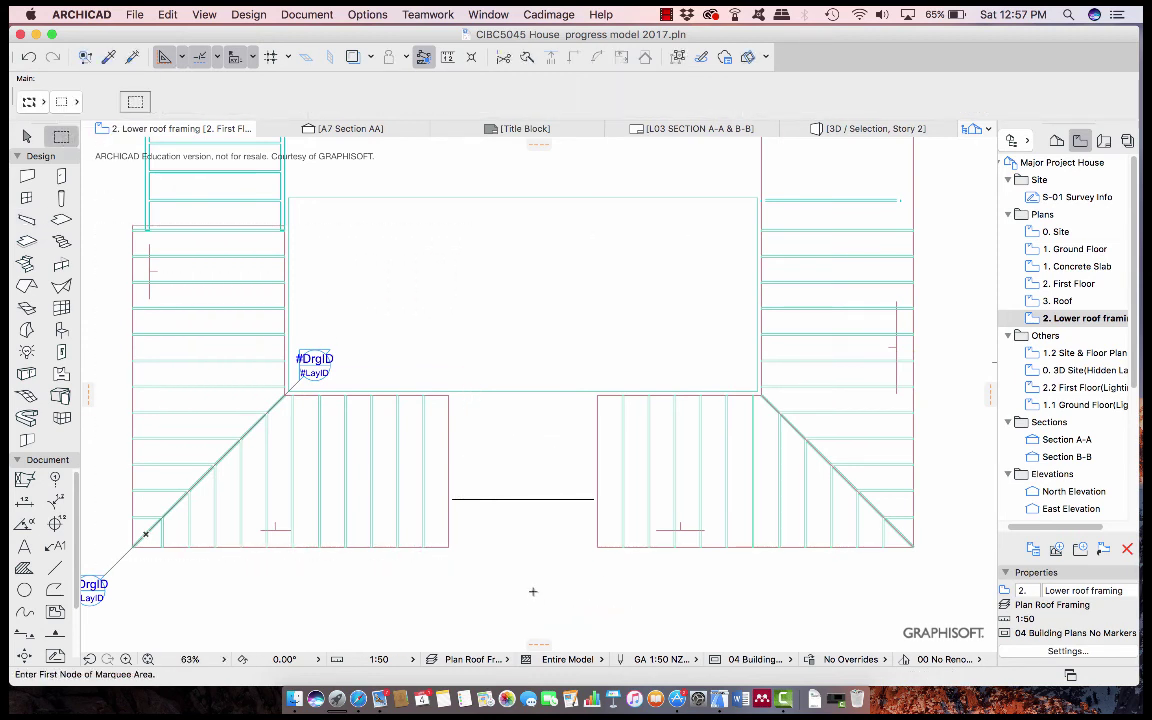
click(27, 220)
key(super+a)
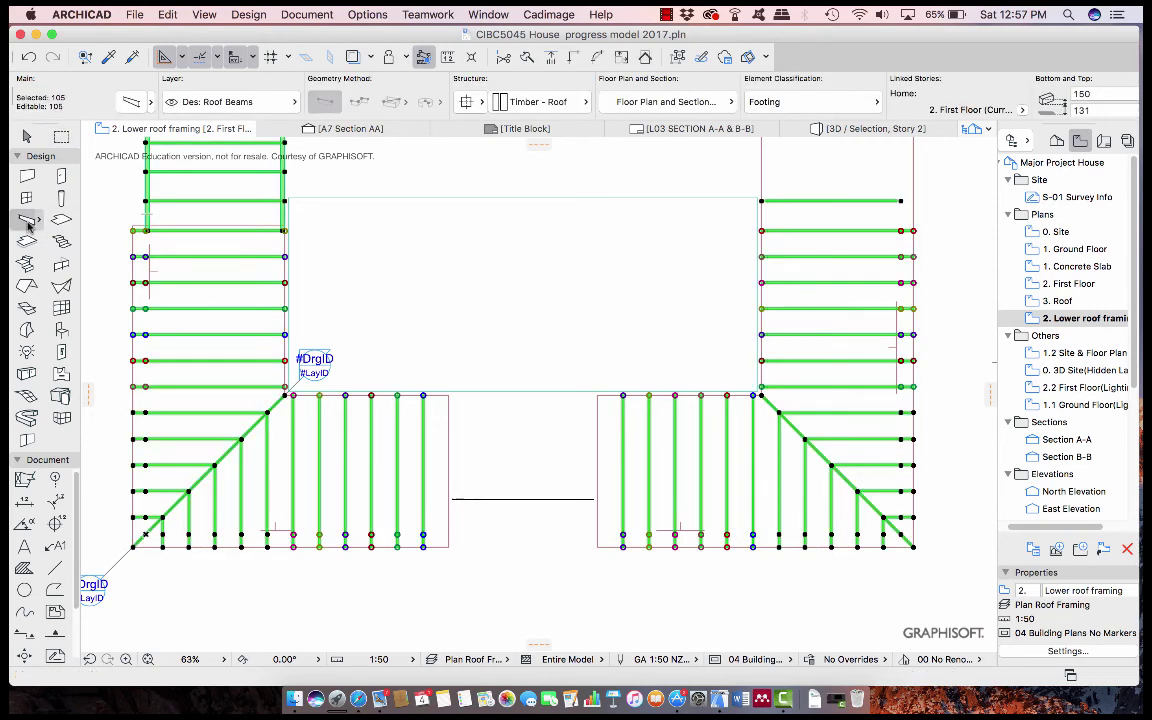
key(F5)
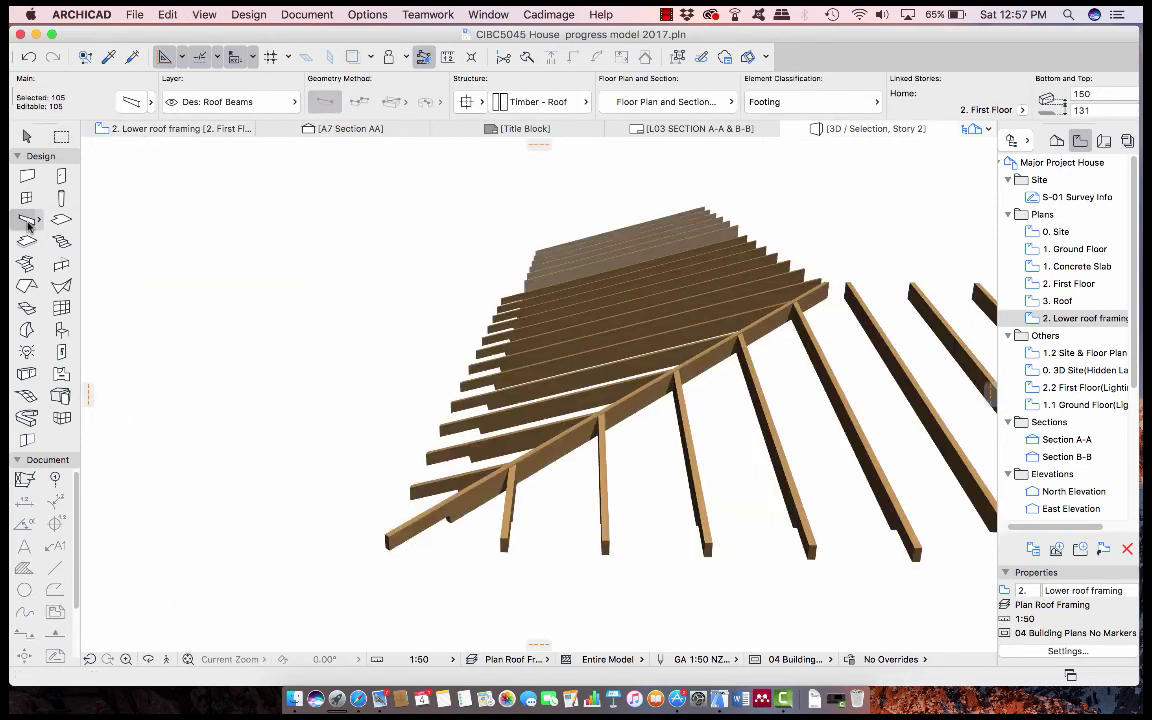
scroll(887, 288, down, 5)
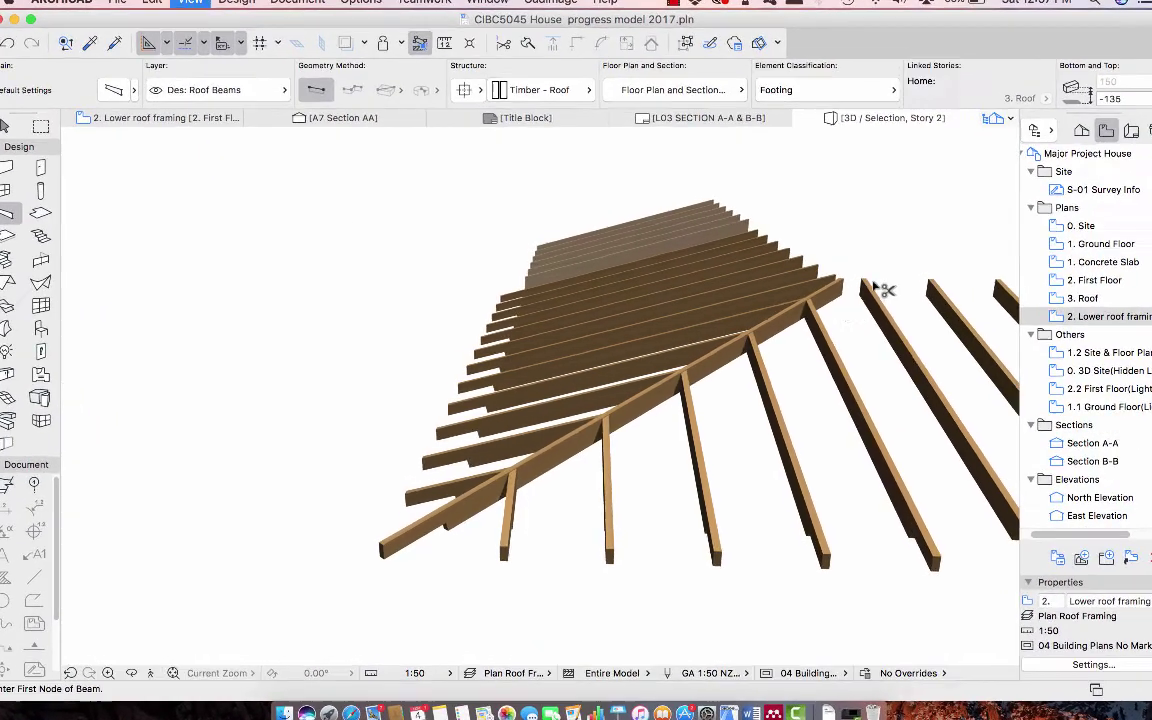